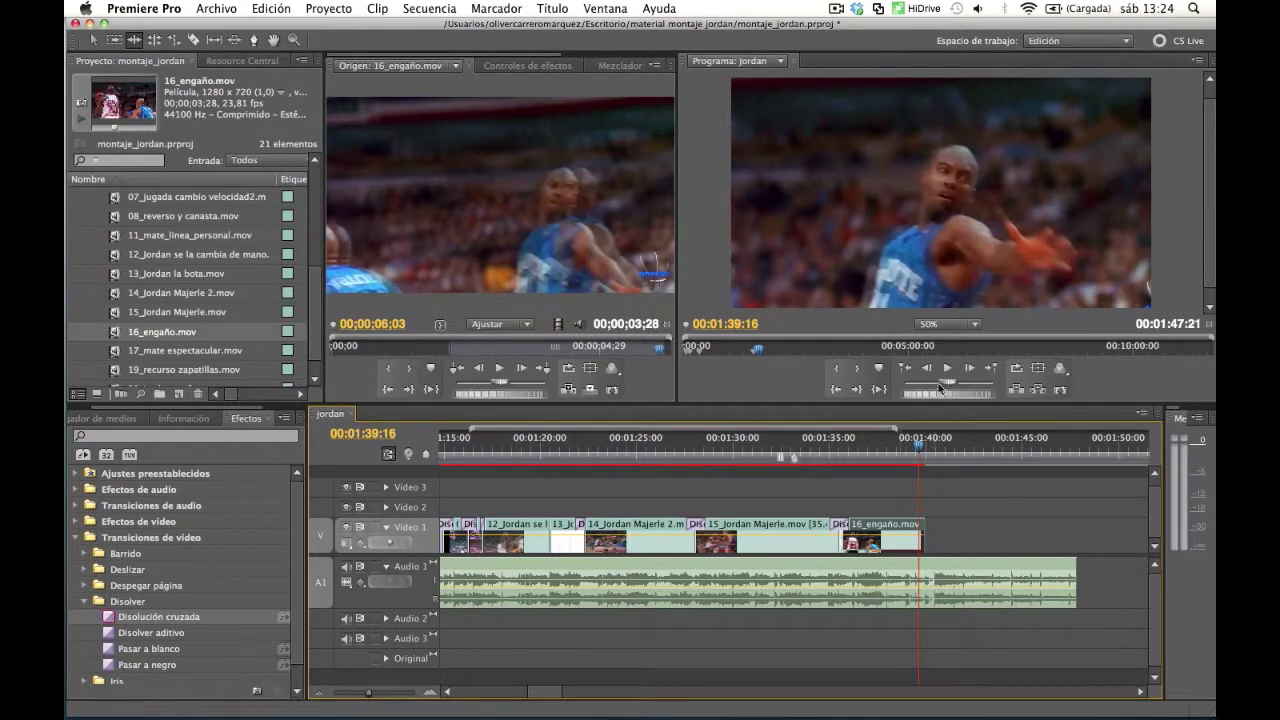
Review the sequence end, then rate-stretch the final 16_engaño.mov shorter to speed it up
{"action": "left_click", "coordinate": [995, 268]}
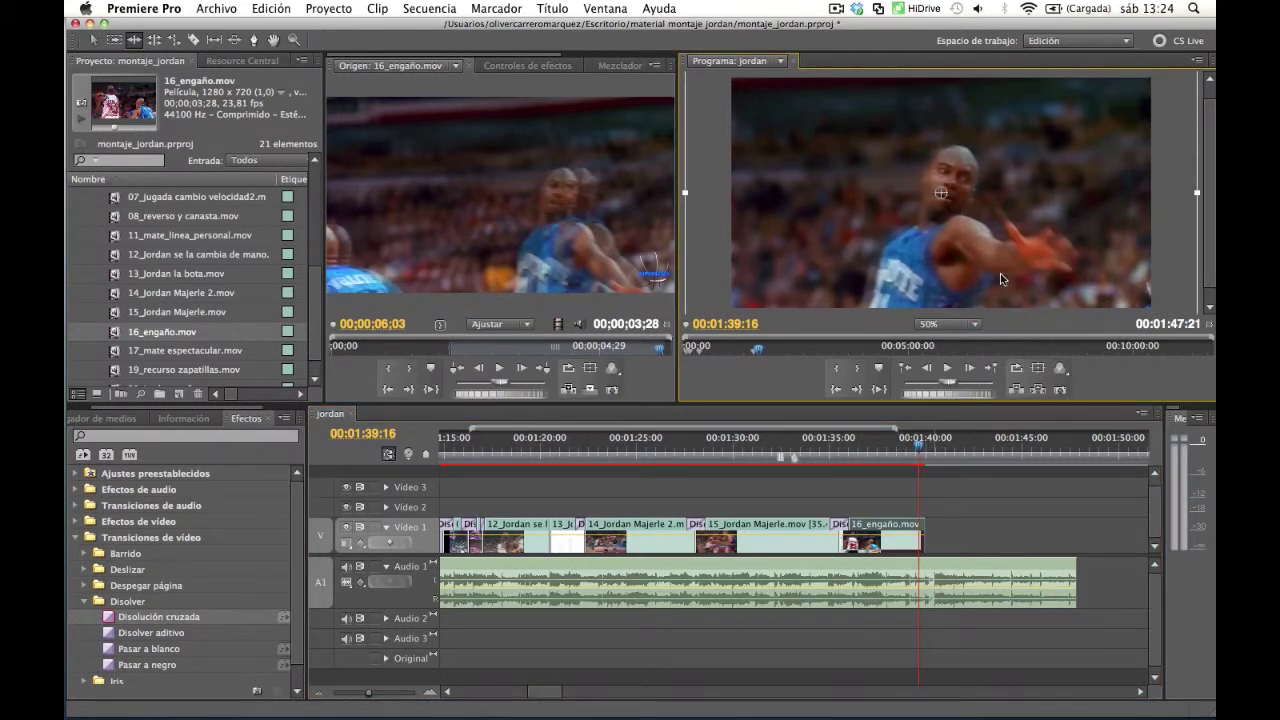
{"action": "left_click_drag", "start_coordinate": [1000, 273], "coordinate": [1013, 275]}
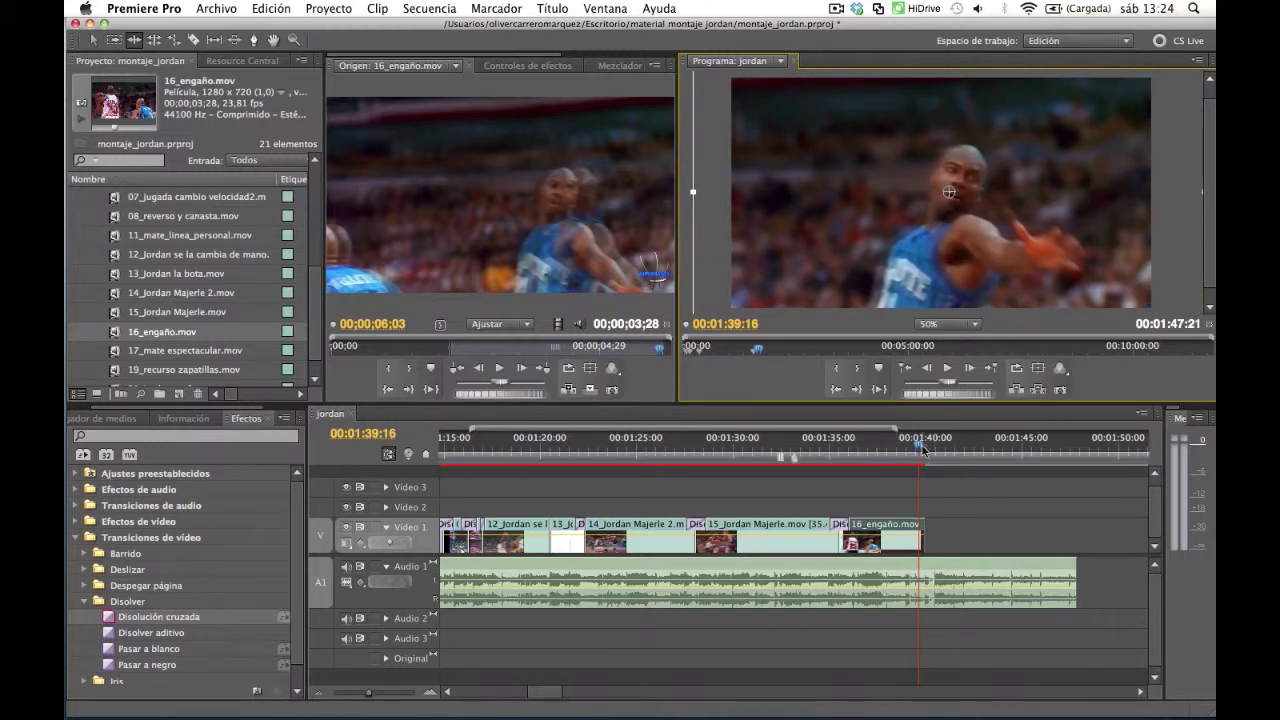
{"action": "left_click_drag", "start_coordinate": [921, 451], "coordinate": [822, 467]}
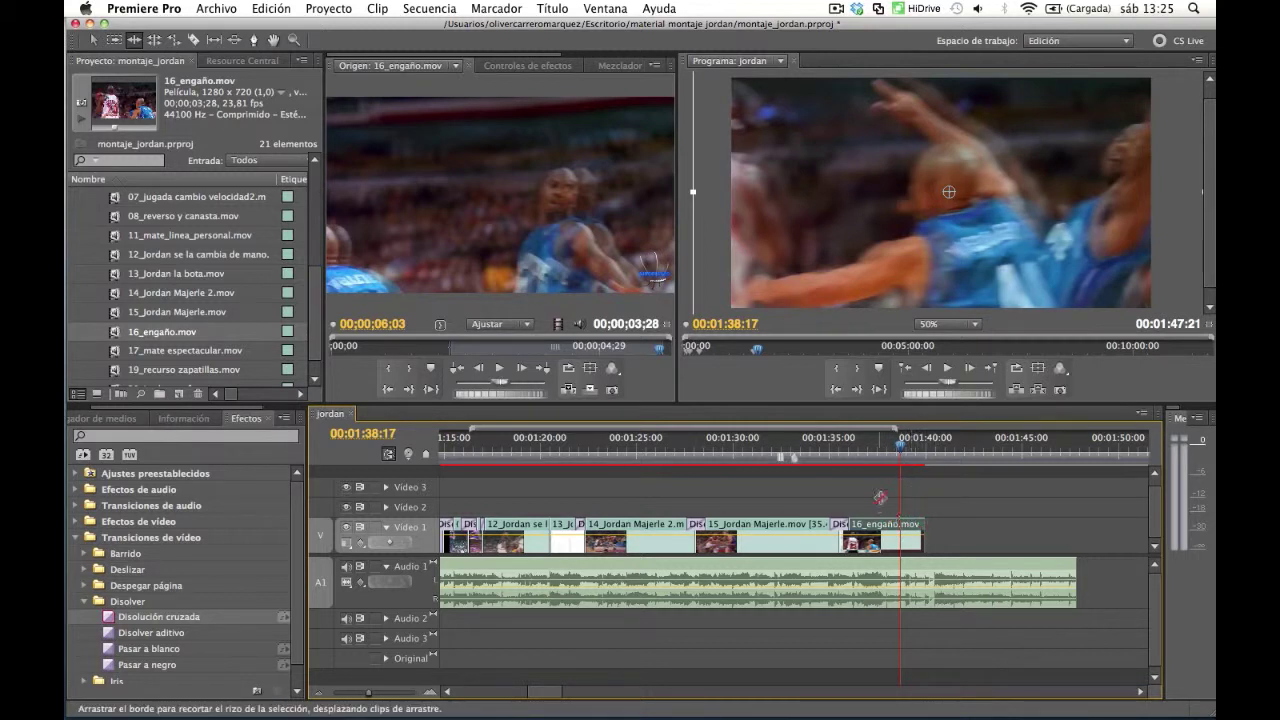
{"action": "left_click", "coordinate": [174, 41]}
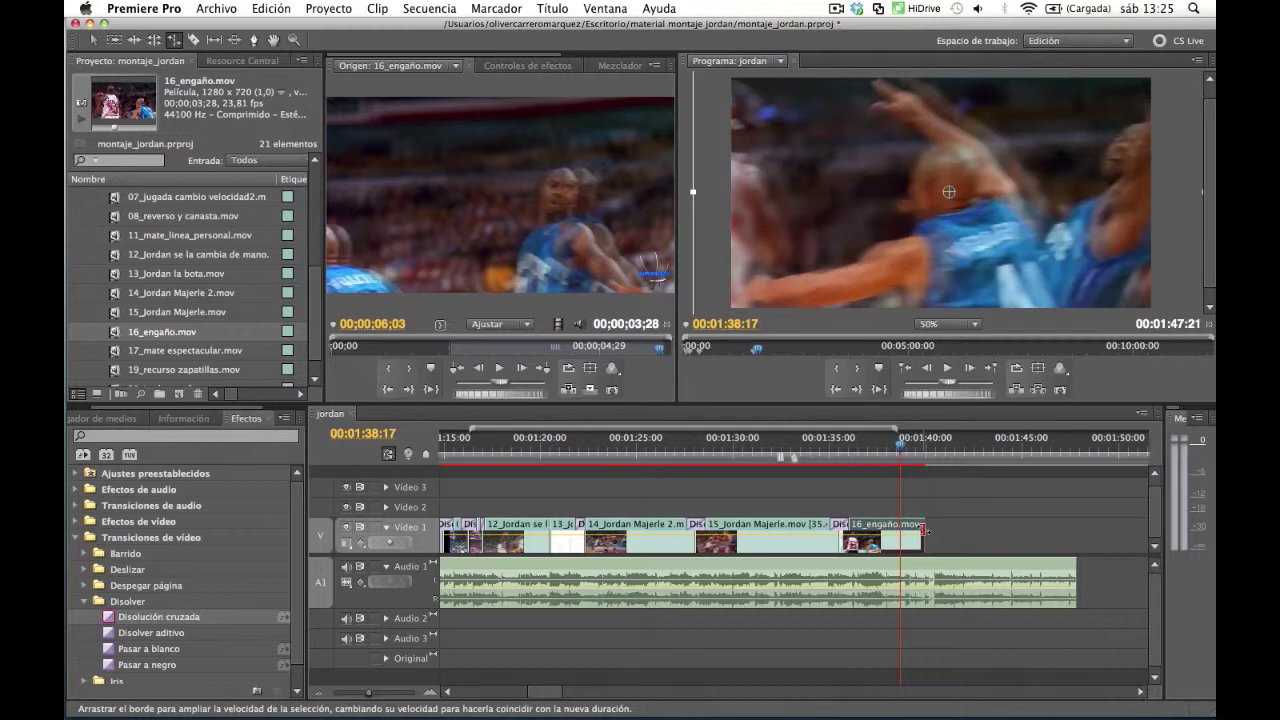
{"action": "left_click_drag", "start_coordinate": [925, 530], "coordinate": [898, 532]}
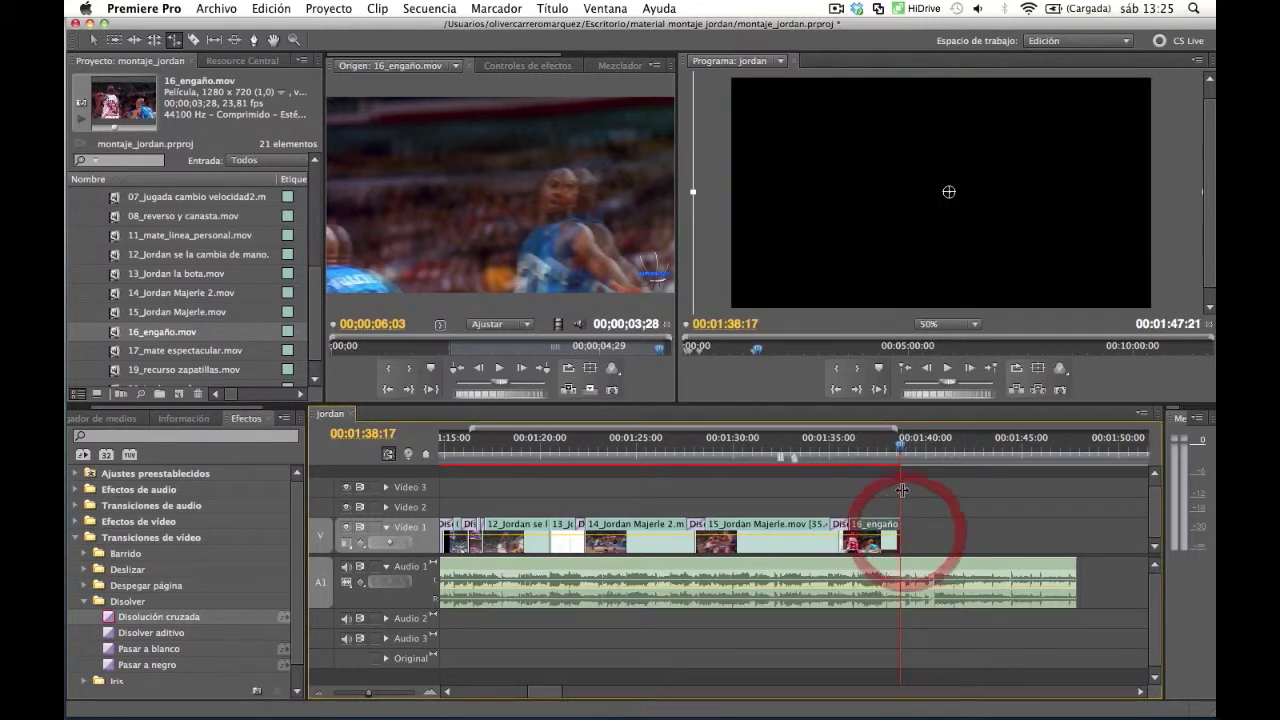
Play back the sped-up 16_engaño ending near 01:38:17 and load 17_mate espectacular as source
{"action": "left_click_drag", "start_coordinate": [903, 453], "coordinate": [820, 447]}
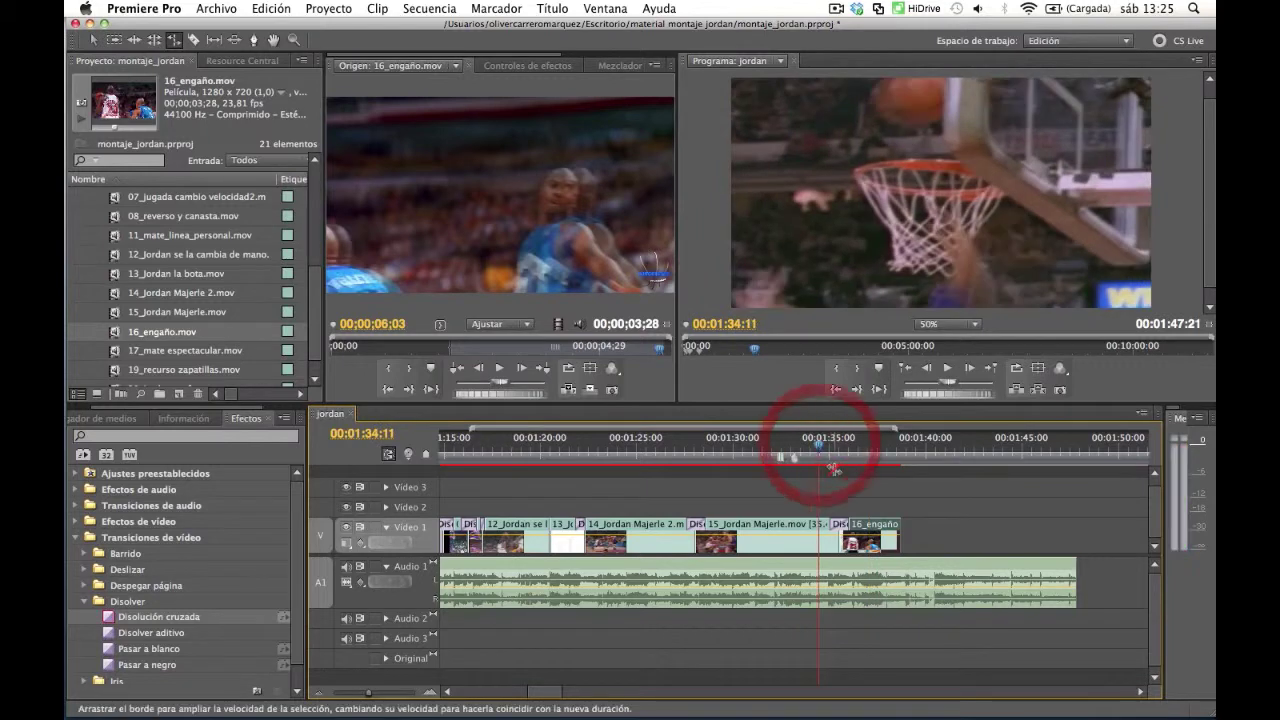
{"action": "key", "text": "space"}
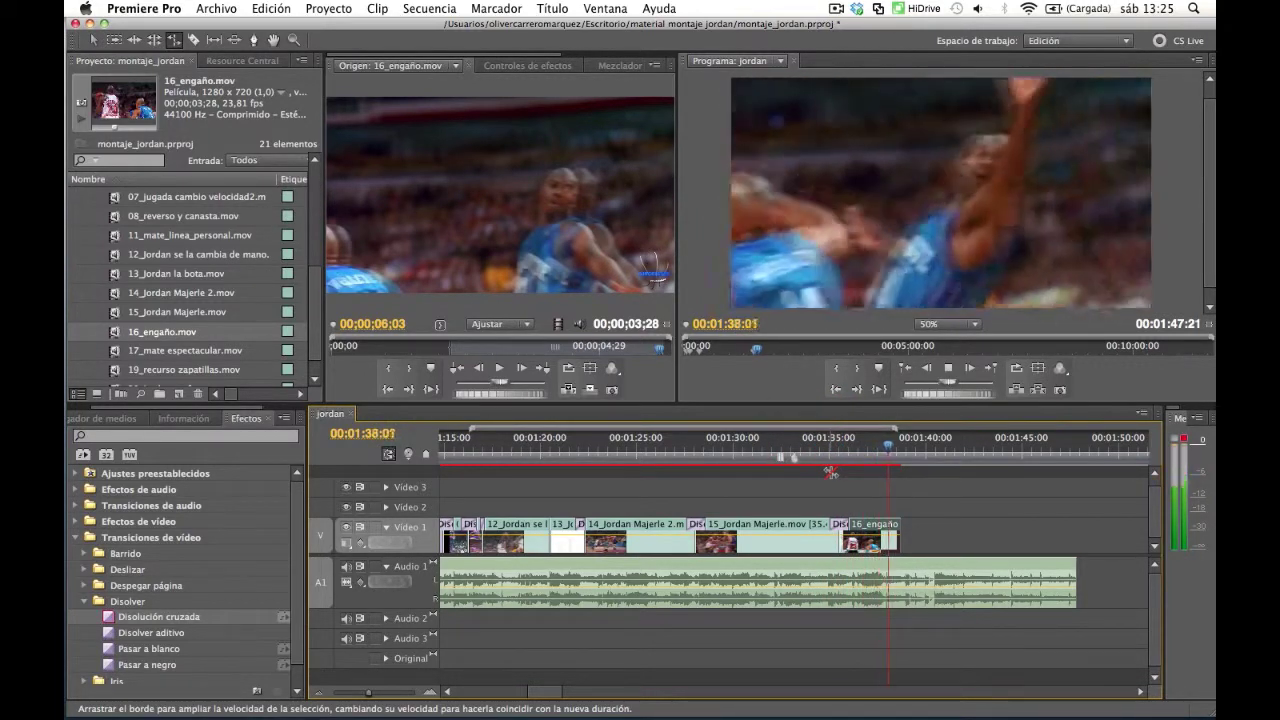
{"action": "left_click", "coordinate": [898, 449]}
{"action": "left_click_drag", "start_coordinate": [898, 449], "coordinate": [901, 449]}
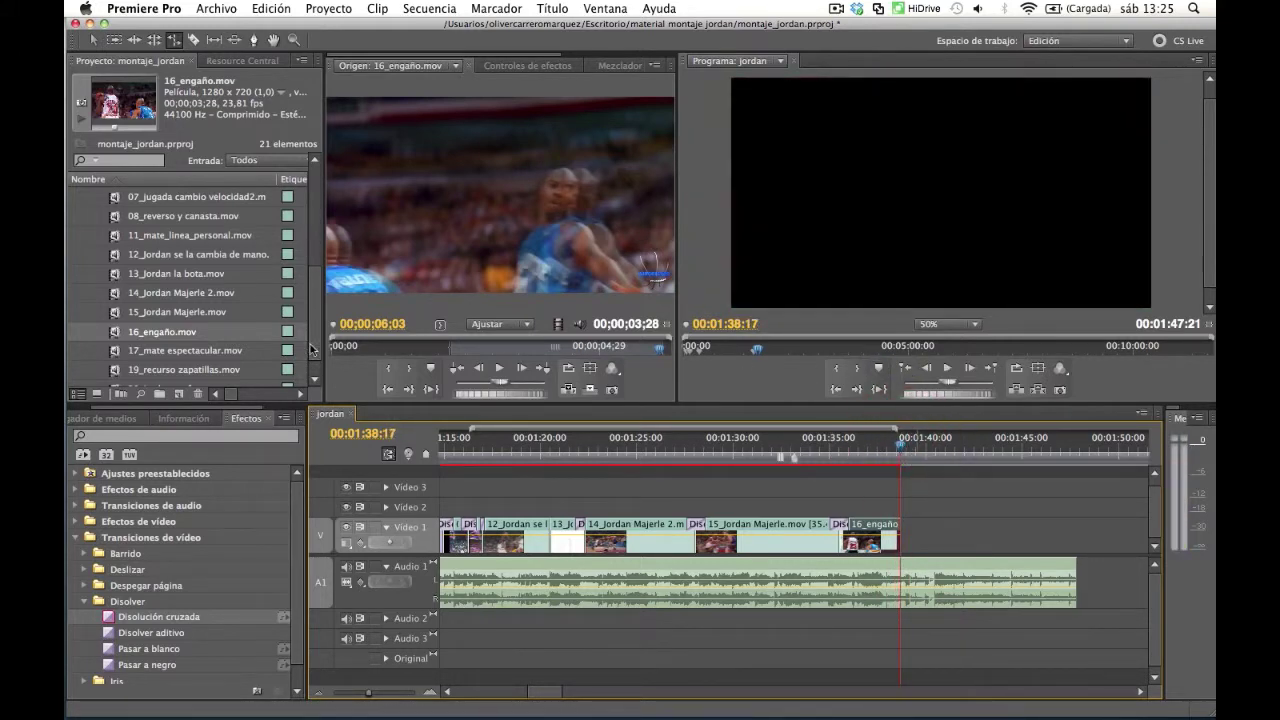
{"action": "double_click", "coordinate": [233, 352]}
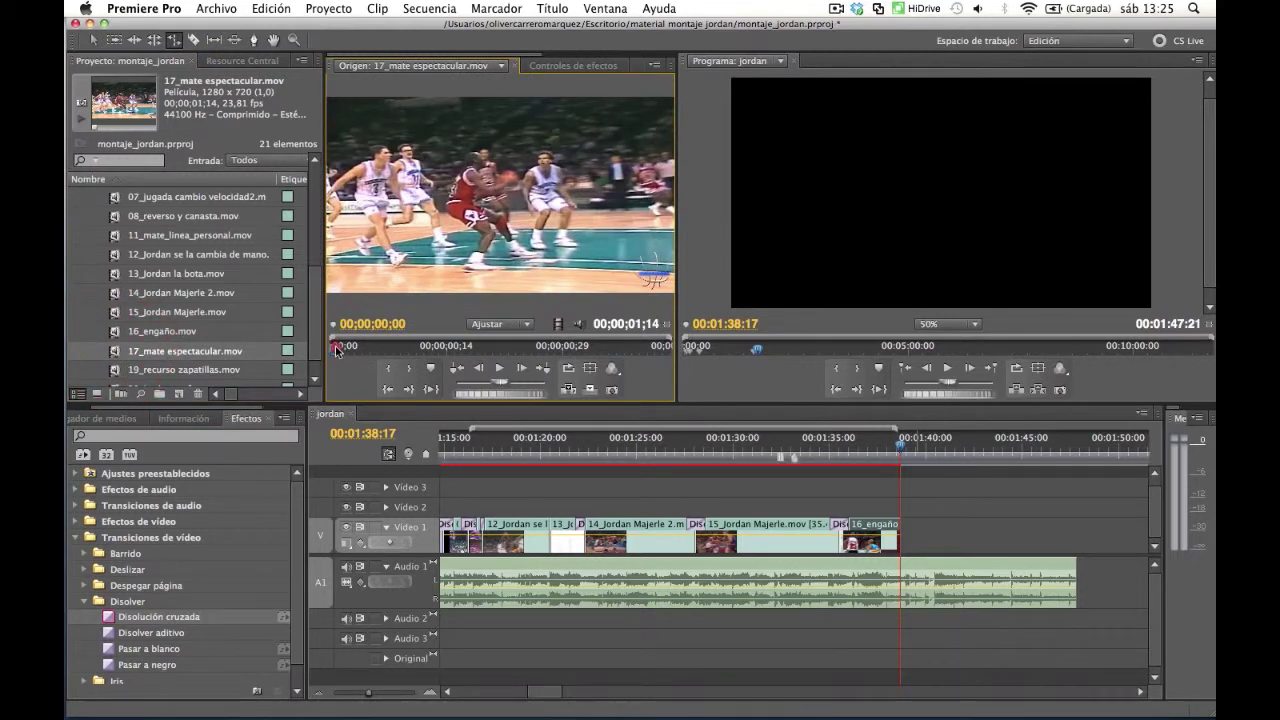
Mark Out and In (frame 6) on 17_mate espectacular and drop its 27-frame video after 16_engaño
{"action": "left_click_drag", "start_coordinate": [341, 348], "coordinate": [383, 350]}
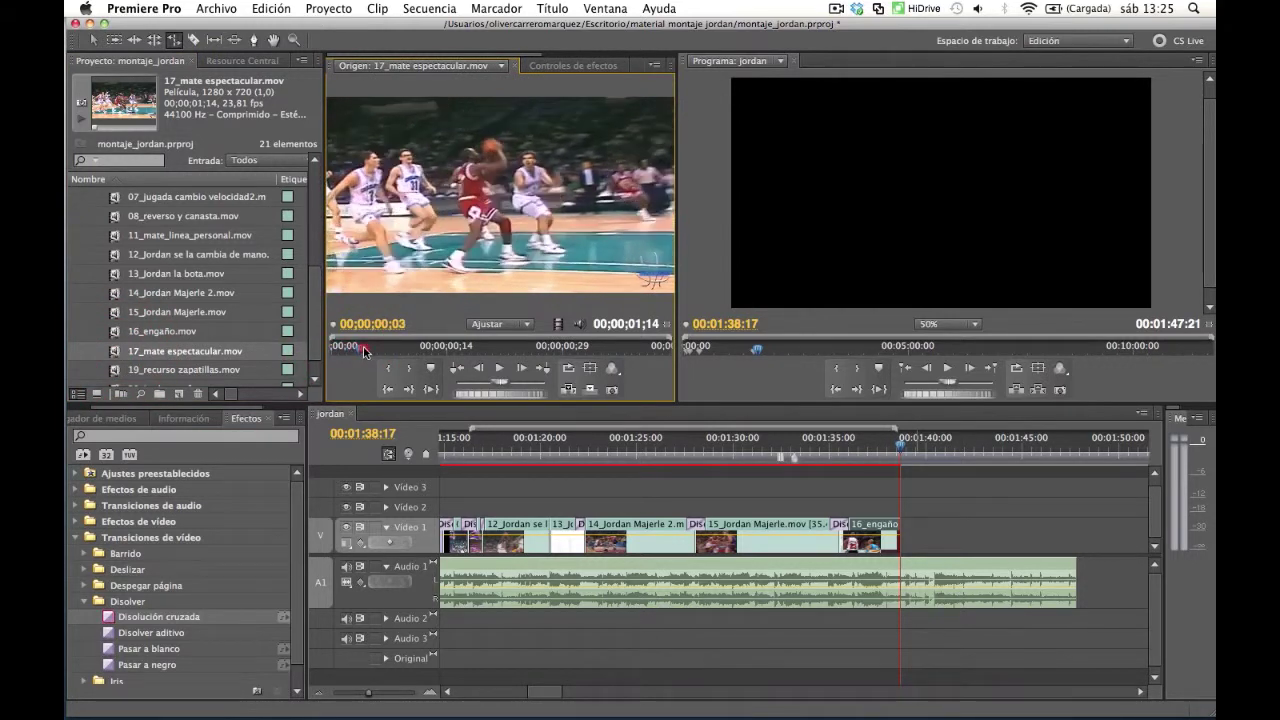
{"action": "left_click_drag", "start_coordinate": [387, 350], "coordinate": [596, 367]}
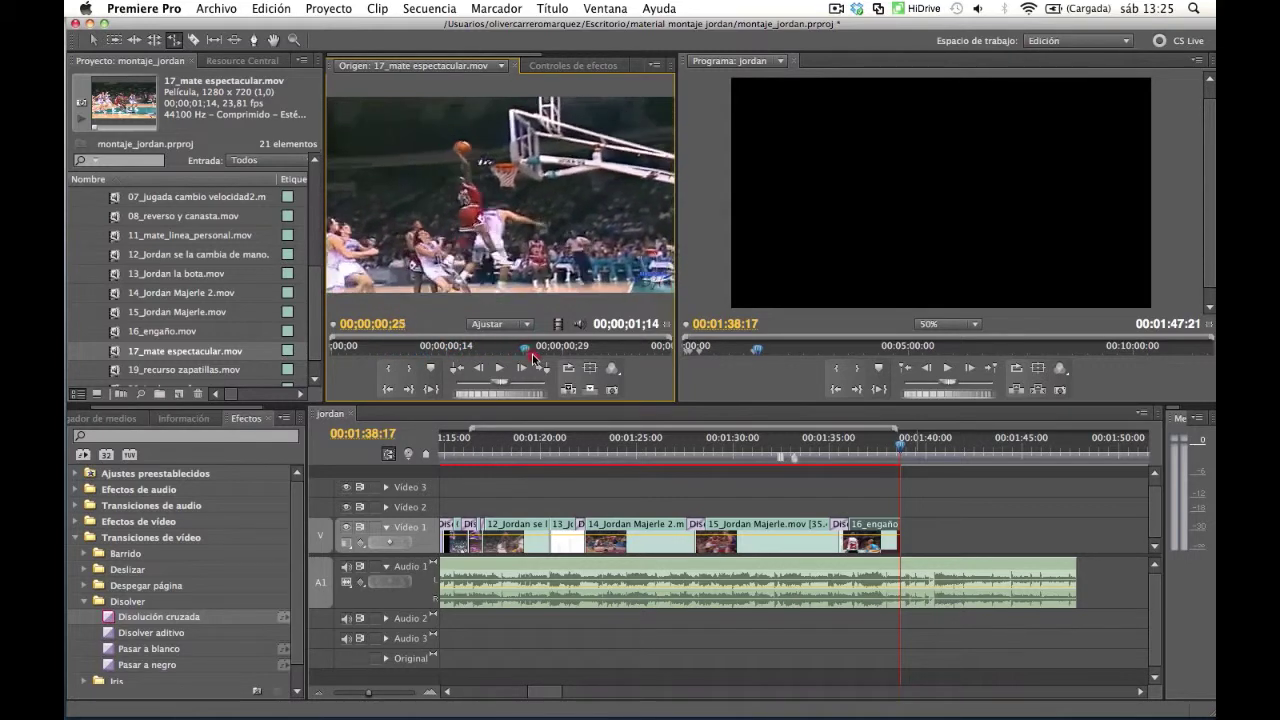
{"action": "left_click", "coordinate": [590, 367]}
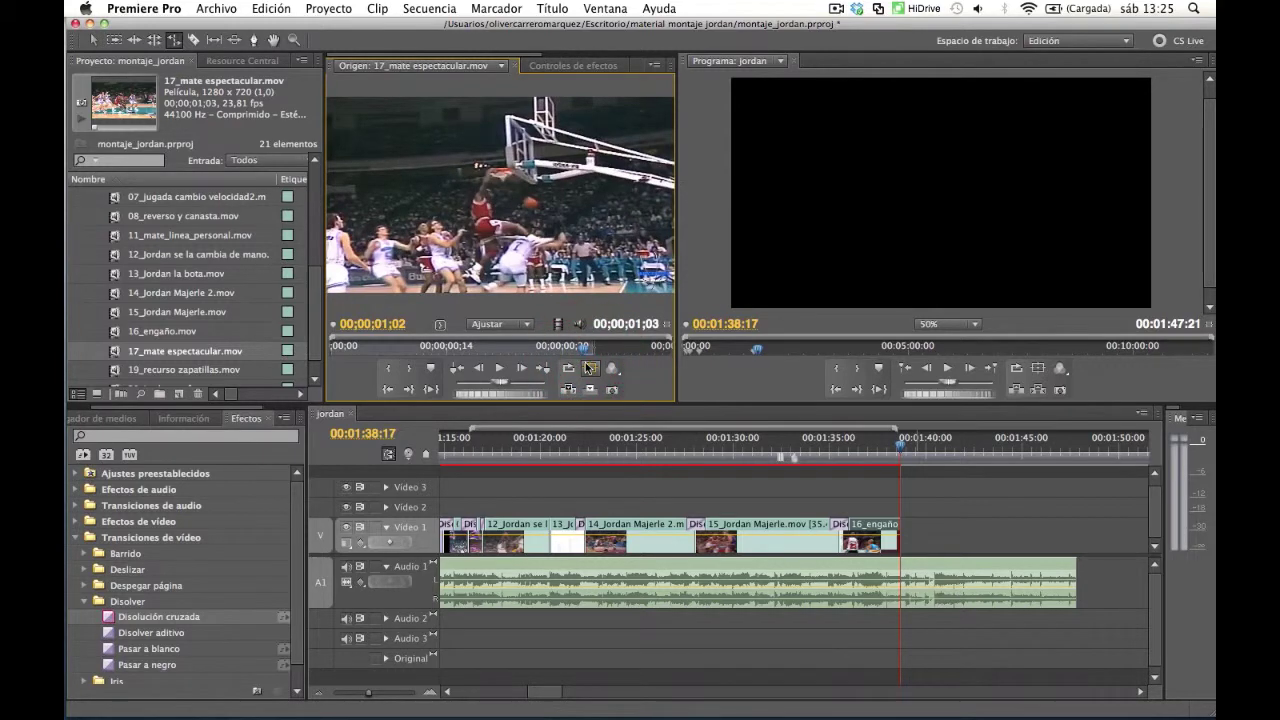
{"action": "mouse_move", "coordinate": [580, 350]}
{"action": "left_mouse_down"}
{"action": "mouse_move", "coordinate": [351, 350]}
{"action": "mouse_move", "coordinate": [364, 357]}
{"action": "left_mouse_up"}
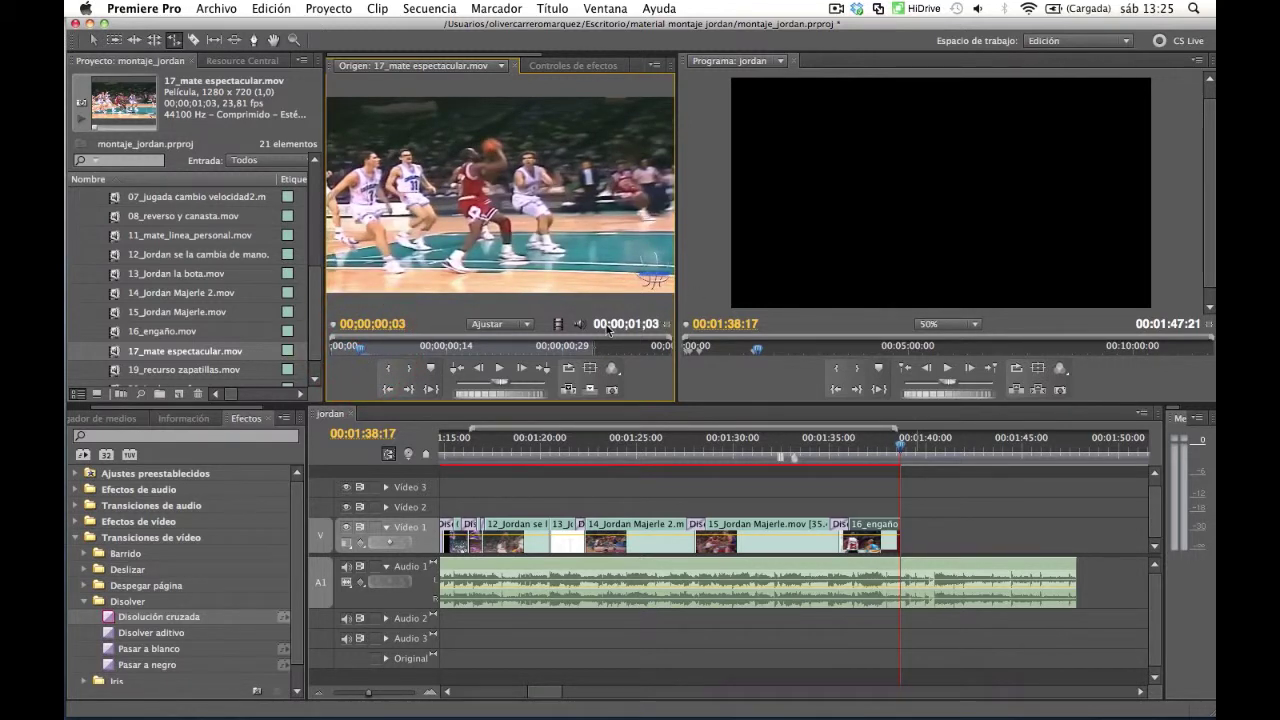
{"action": "left_click_drag", "start_coordinate": [363, 350], "coordinate": [380, 350]}
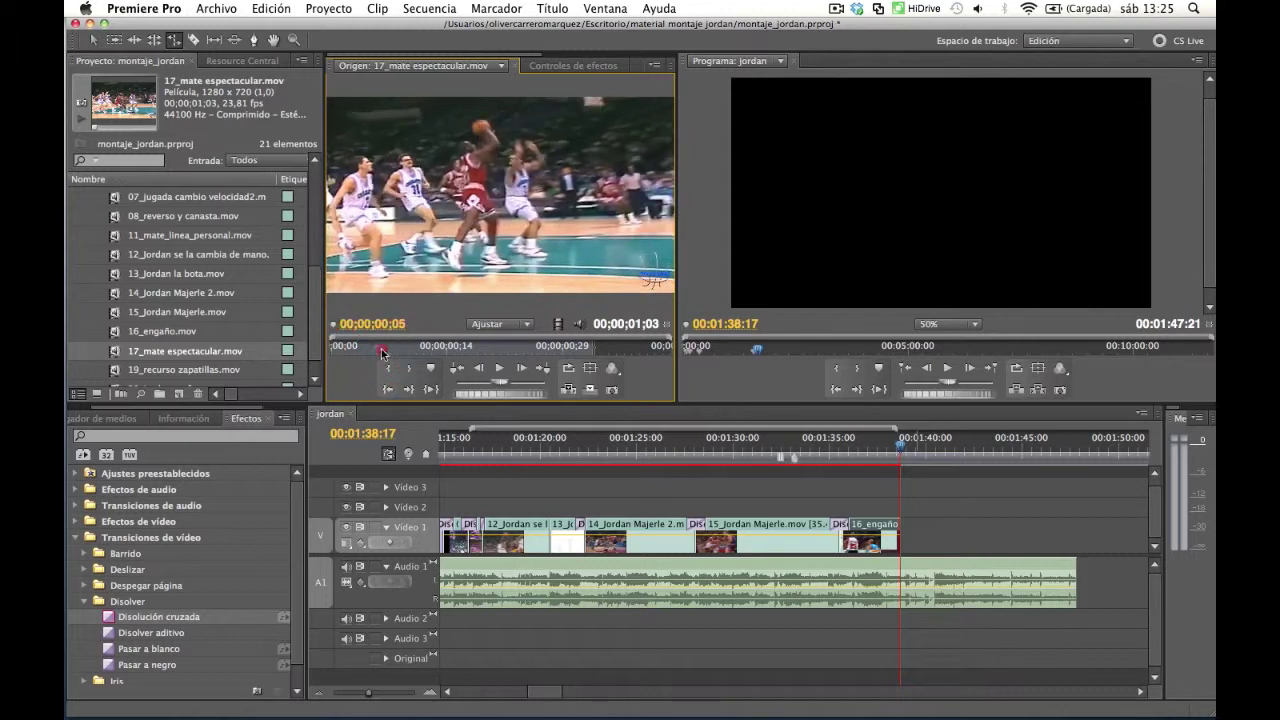
{"action": "key", "text": "i"}
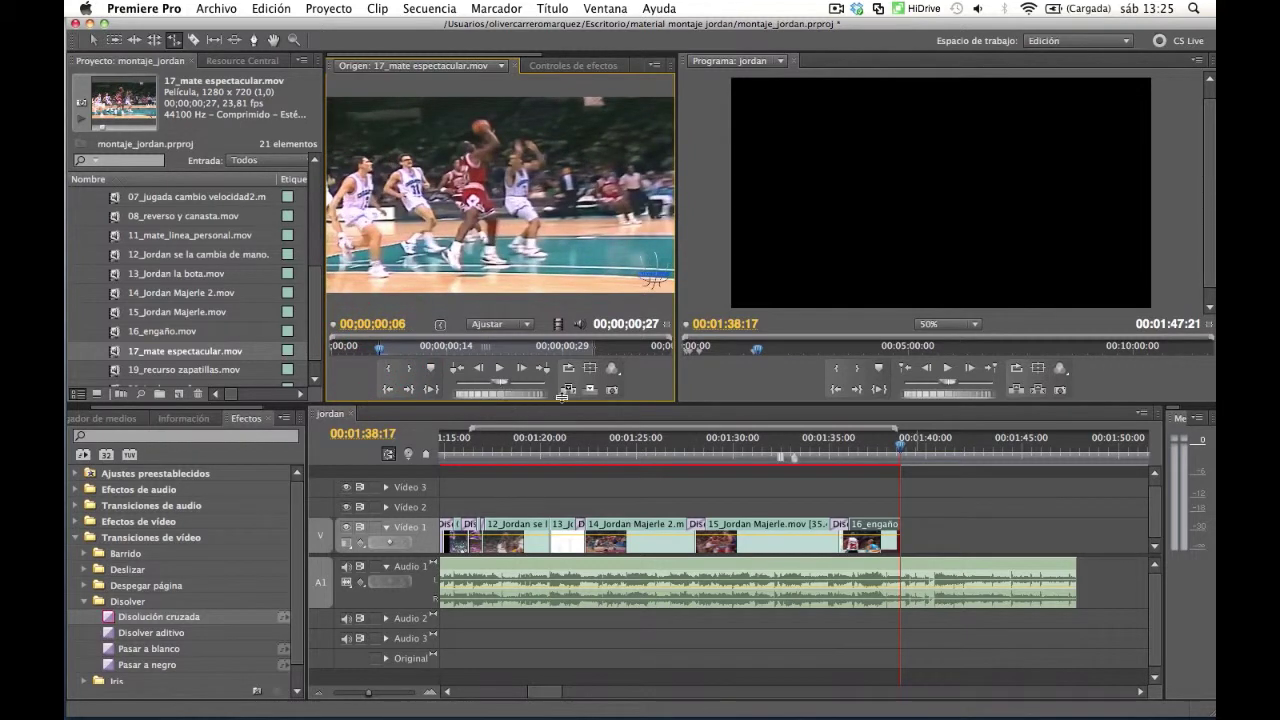
{"action": "left_click_drag", "start_coordinate": [560, 330], "coordinate": [905, 540]}
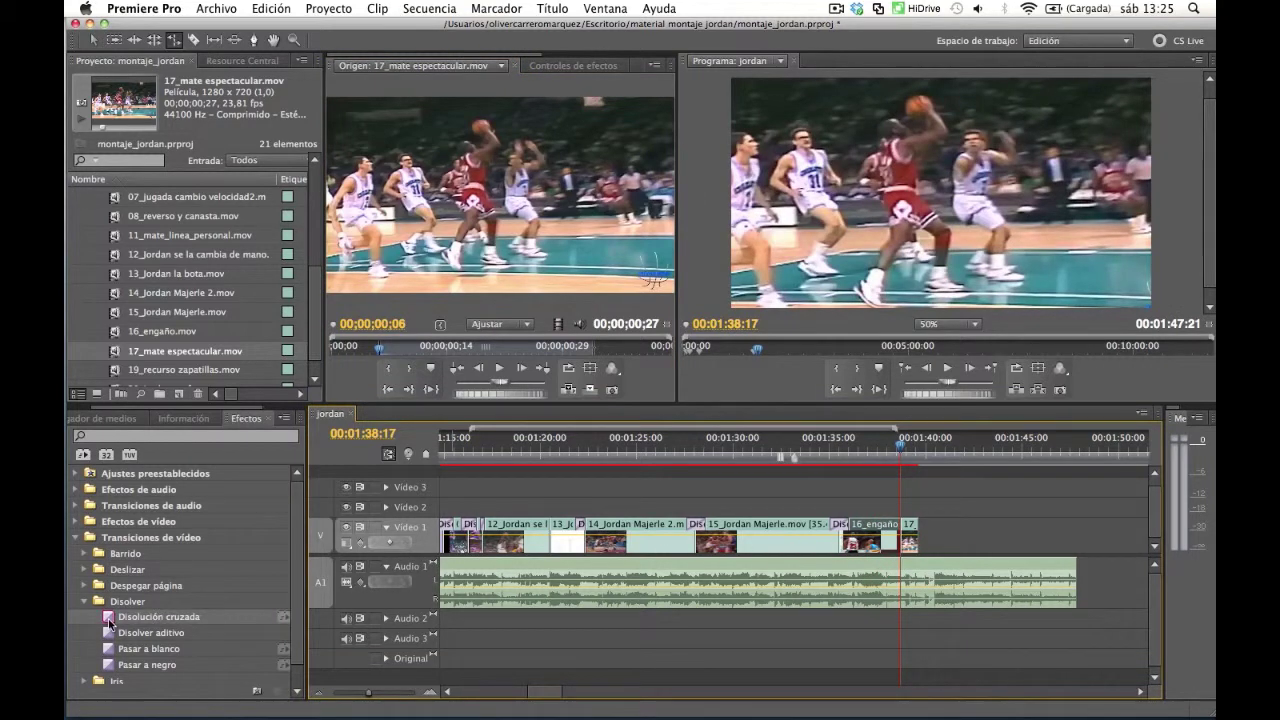
Apply Disolución cruzada at the 16_engaño/17_mate cut and play it back
{"action": "left_click_drag", "start_coordinate": [107, 619], "coordinate": [920, 512]}
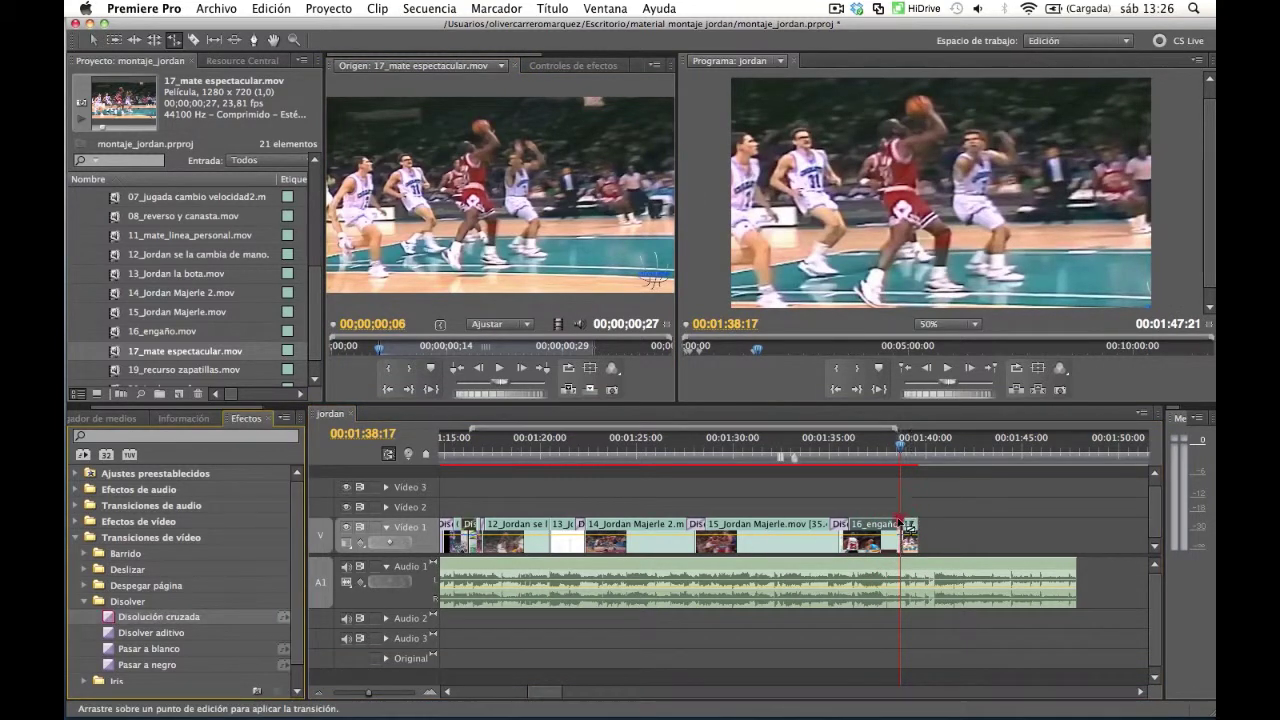
{"action": "left_click_drag", "start_coordinate": [905, 525], "coordinate": [903, 524]}
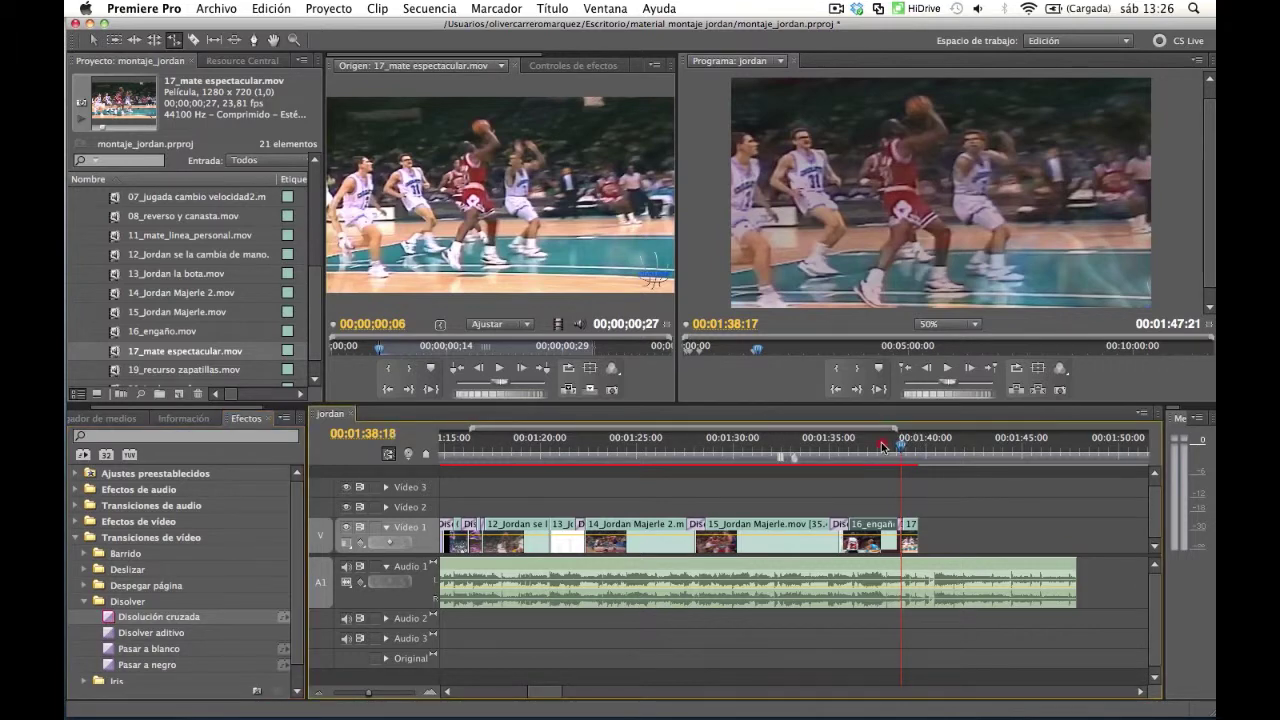
{"action": "left_click_drag", "start_coordinate": [882, 446], "coordinate": [901, 452]}
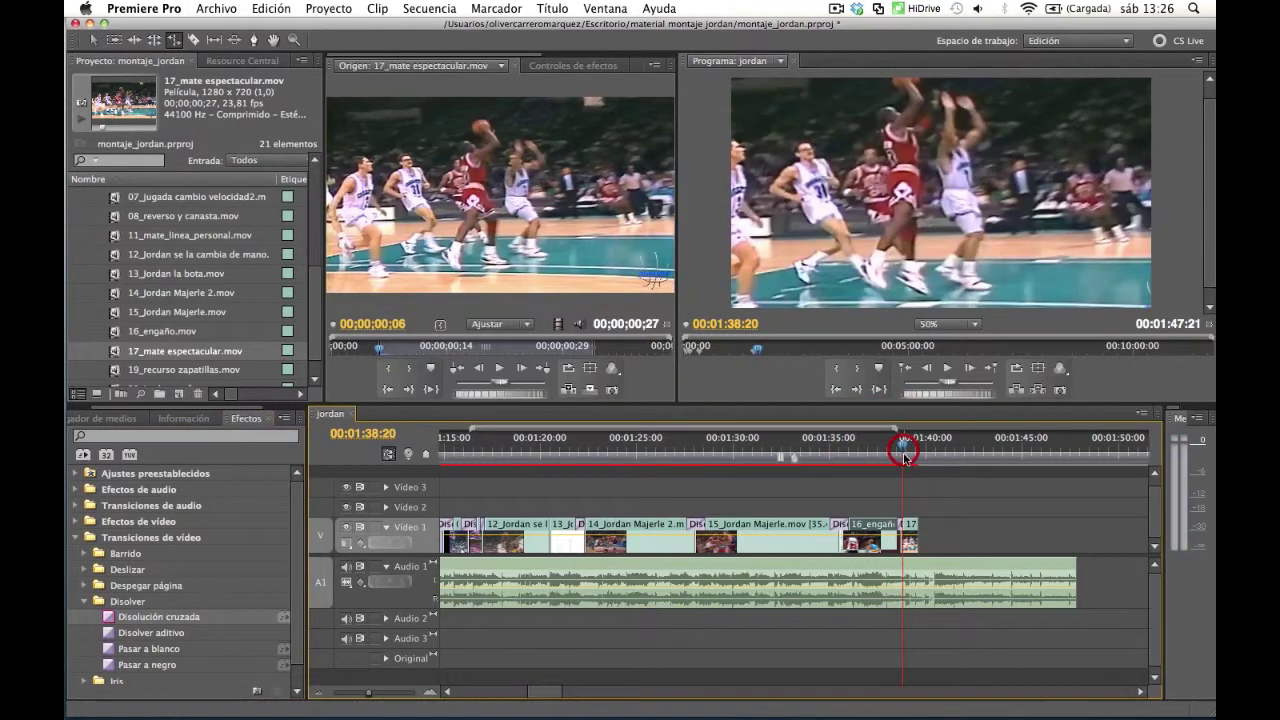
{"action": "key", "text": "space"}
{"action": "key", "text": "space"}
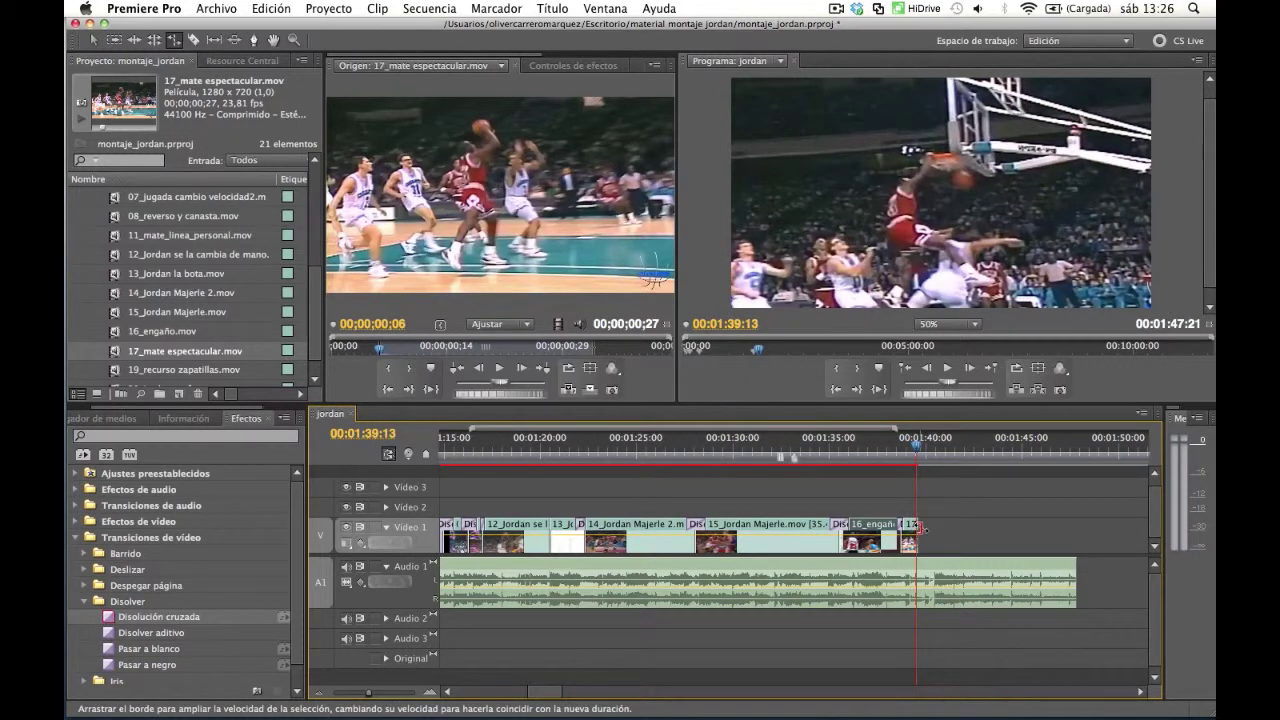
Try slowing clip 17 by stretching it, undo the speed change, and zoom in on the sequence end
{"action": "left_click", "coordinate": [908, 452]}
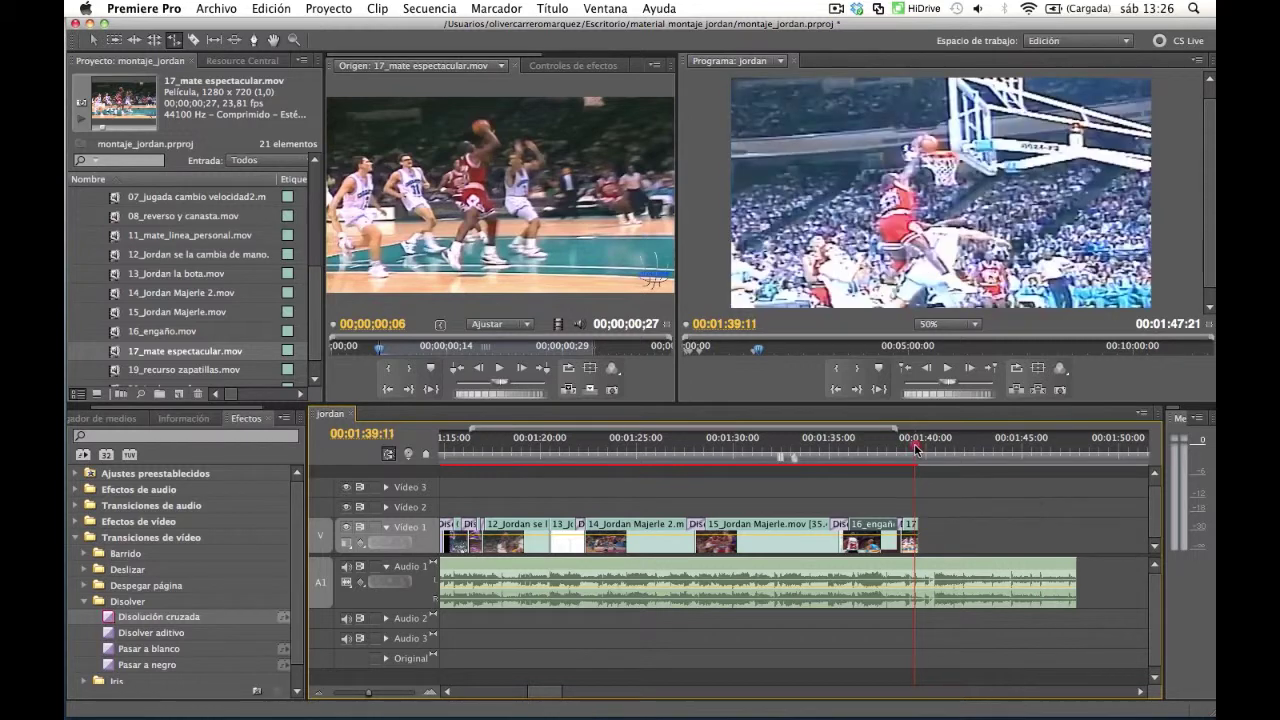
{"action": "left_click_drag", "start_coordinate": [908, 452], "coordinate": [911, 452]}
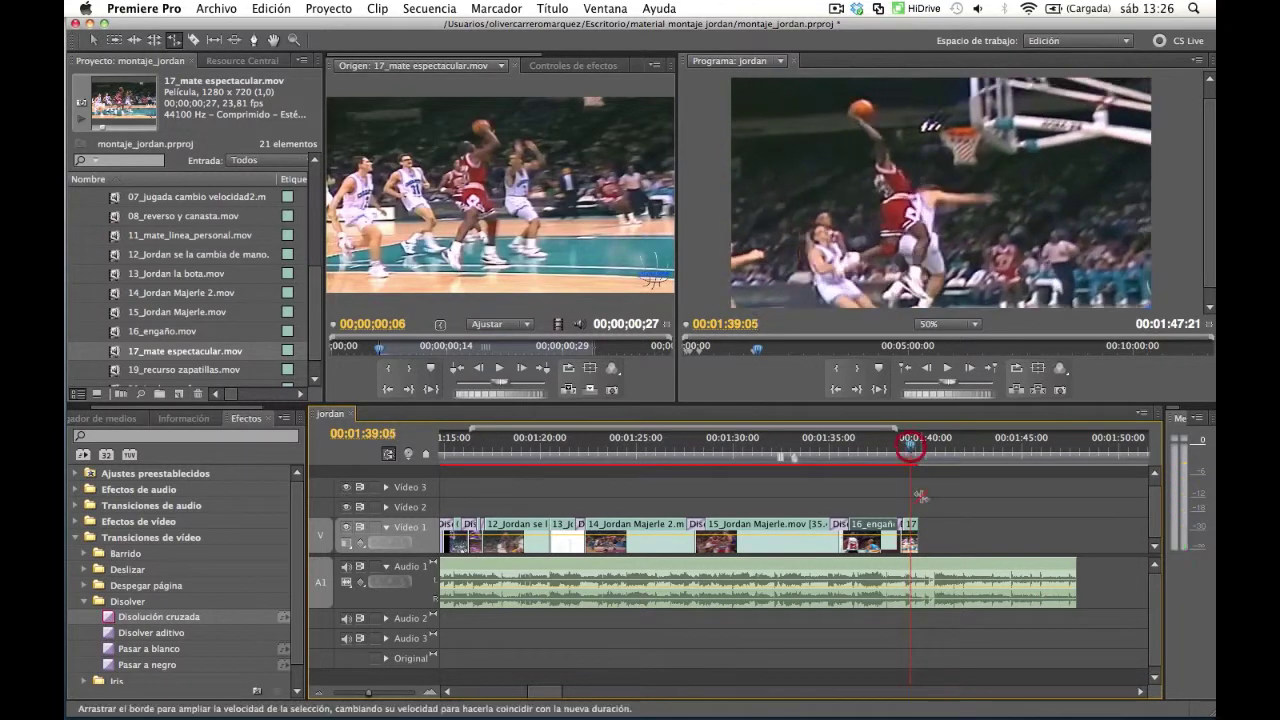
{"action": "left_click_drag", "start_coordinate": [918, 522], "coordinate": [936, 521]}
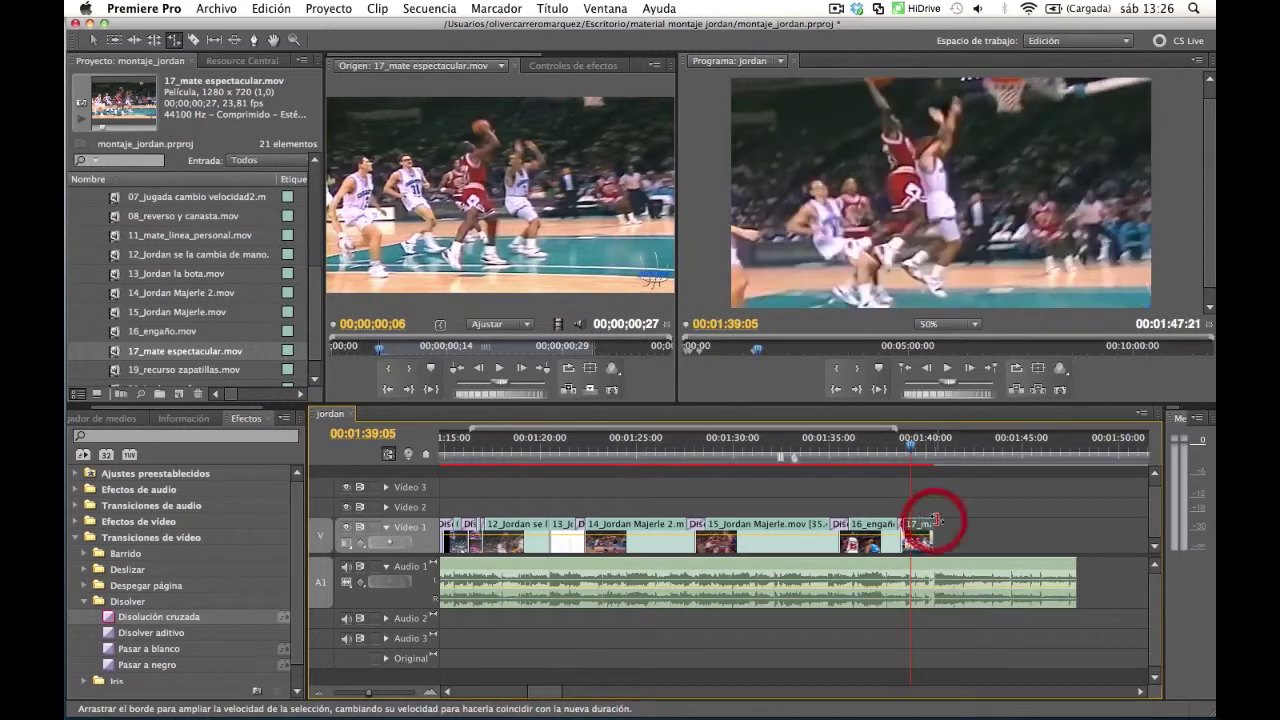
{"action": "key", "text": "super+z"}
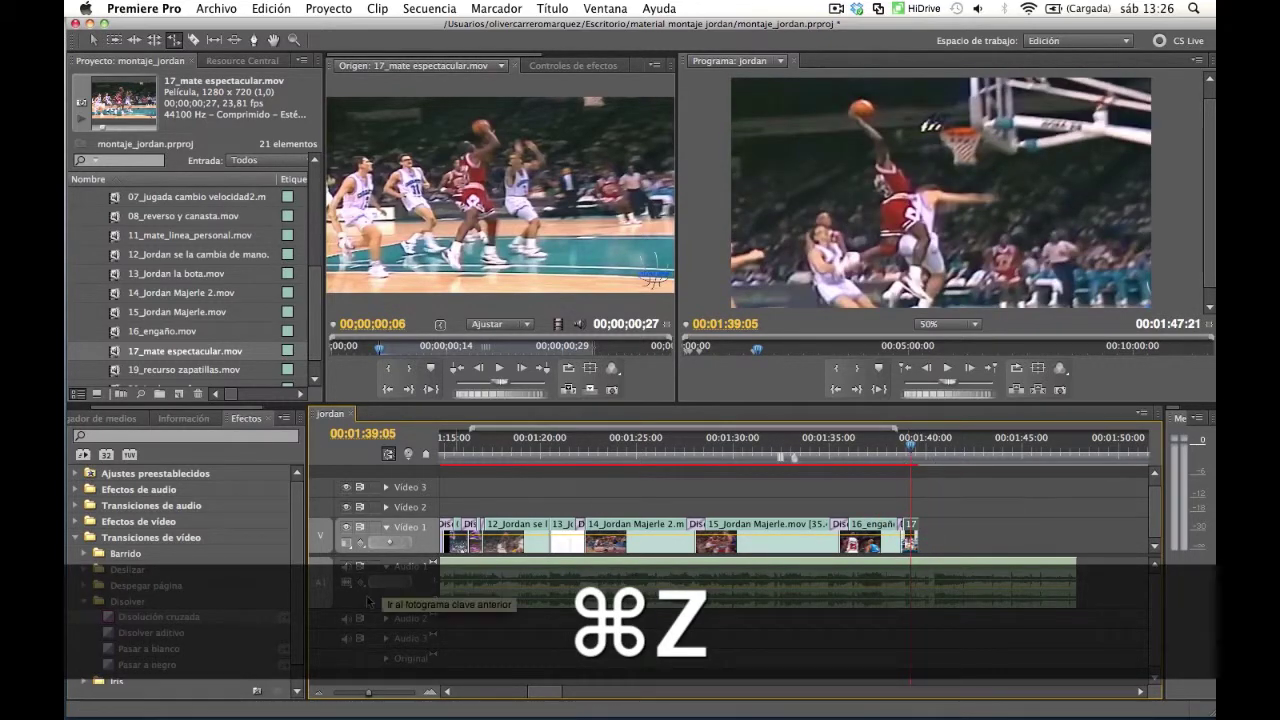
{"action": "left_click_drag", "start_coordinate": [366, 692], "coordinate": [393, 692]}
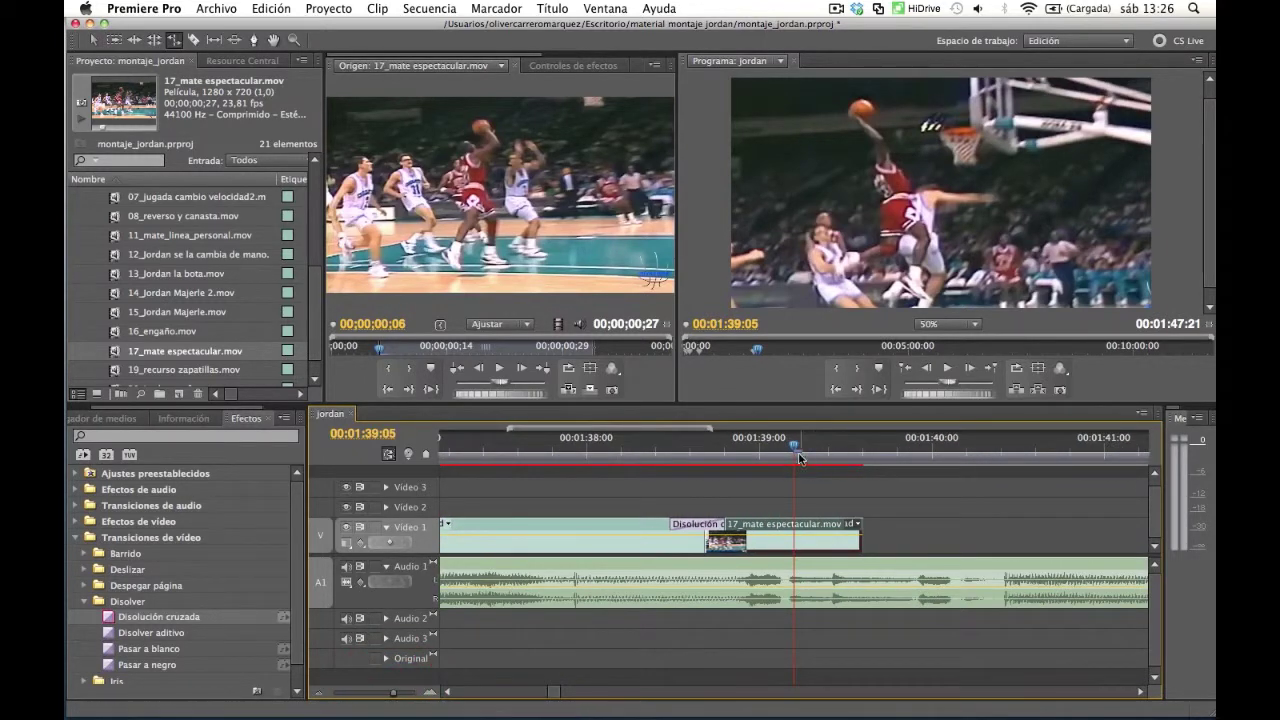
{"action": "left_click_drag", "start_coordinate": [795, 447], "coordinate": [731, 452]}
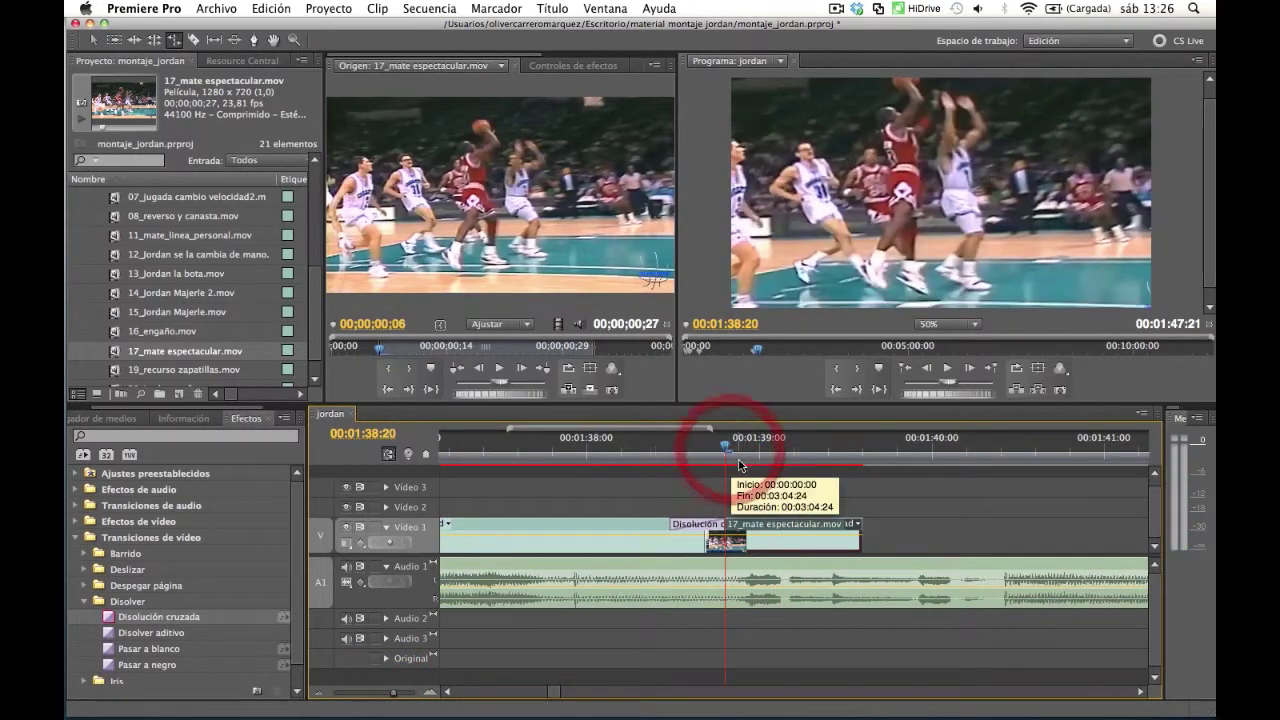
{"action": "key", "text": "space"}
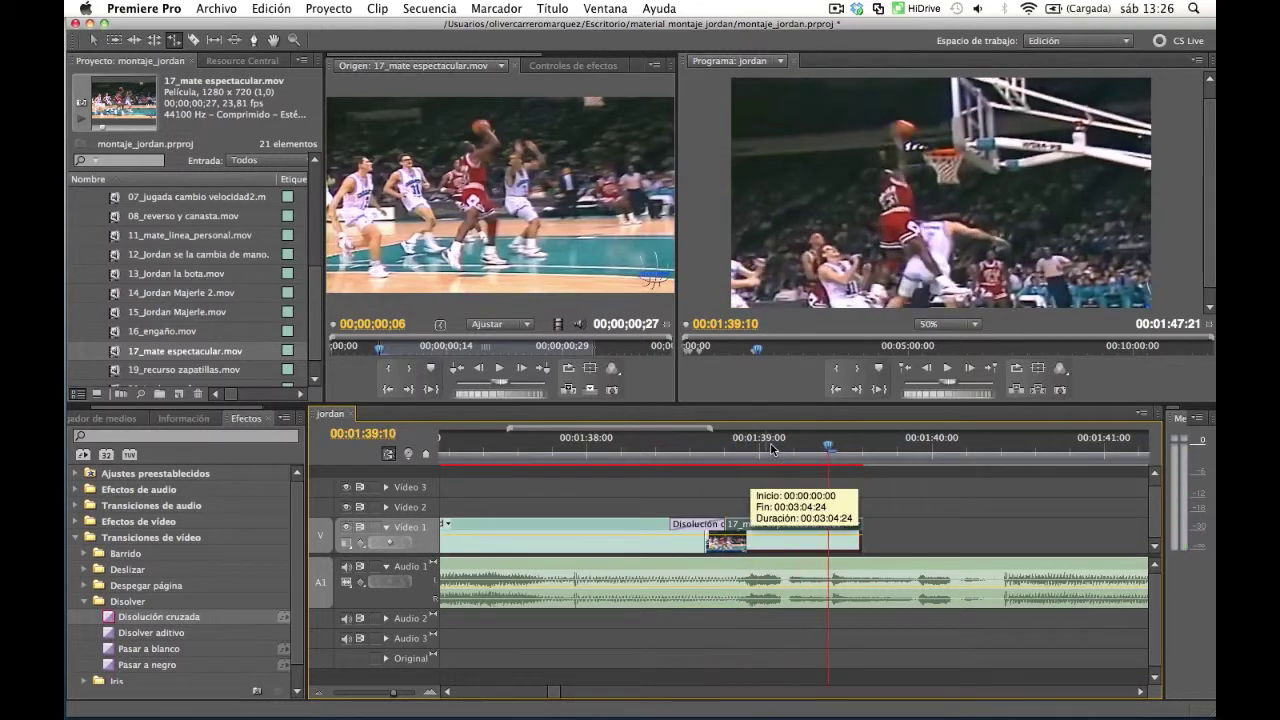
{"action": "left_click_drag", "start_coordinate": [828, 450], "coordinate": [876, 461]}
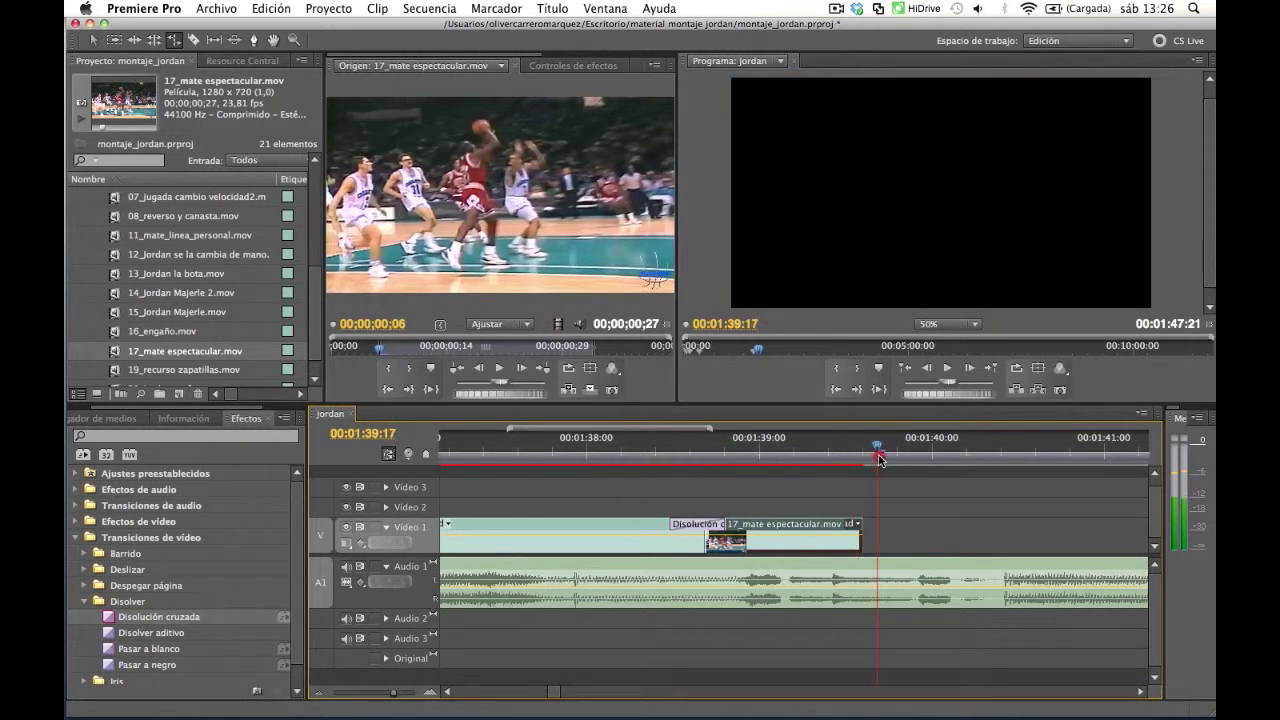
{"action": "key", "text": "space"}
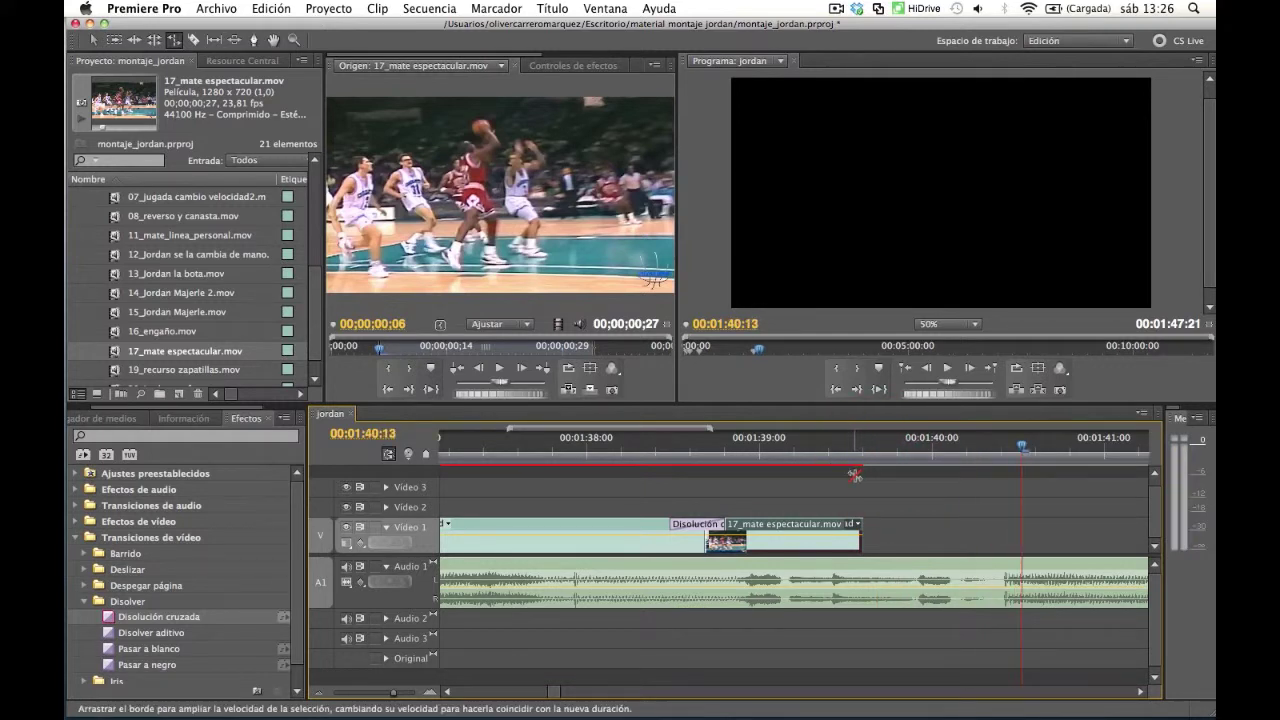
{"action": "left_click", "coordinate": [1045, 447]}
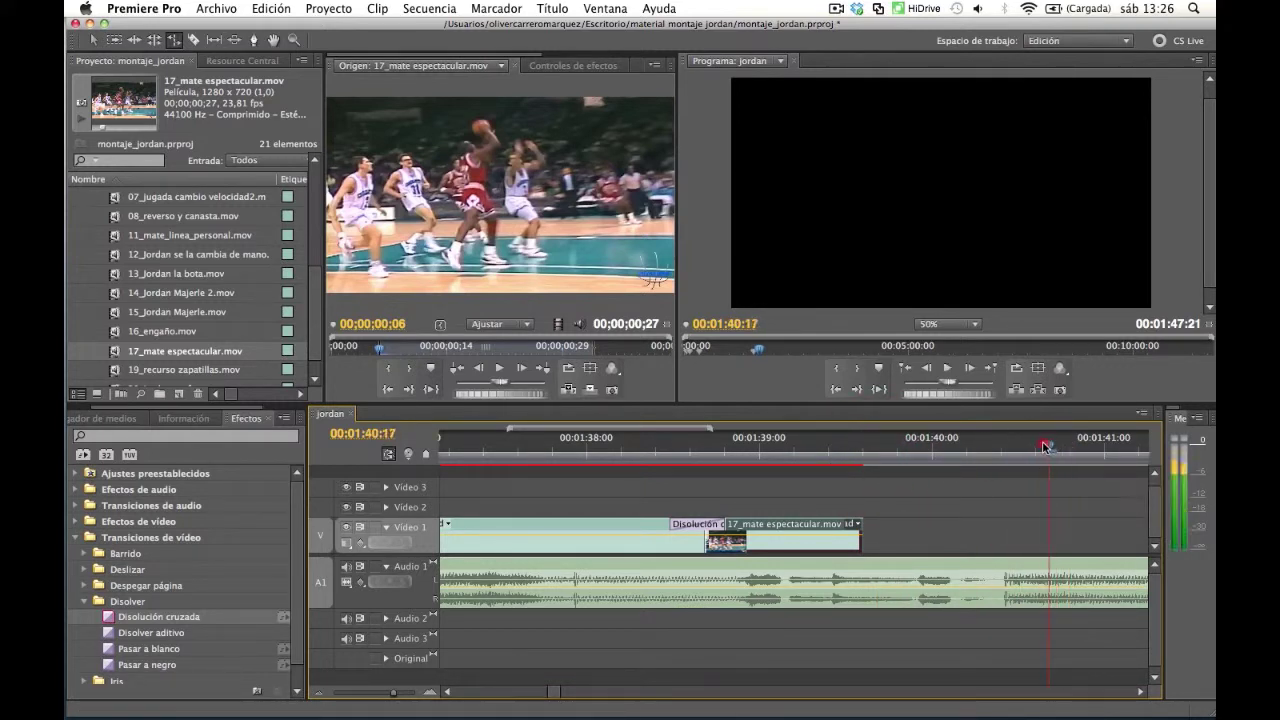
{"action": "left_click", "coordinate": [1036, 447]}
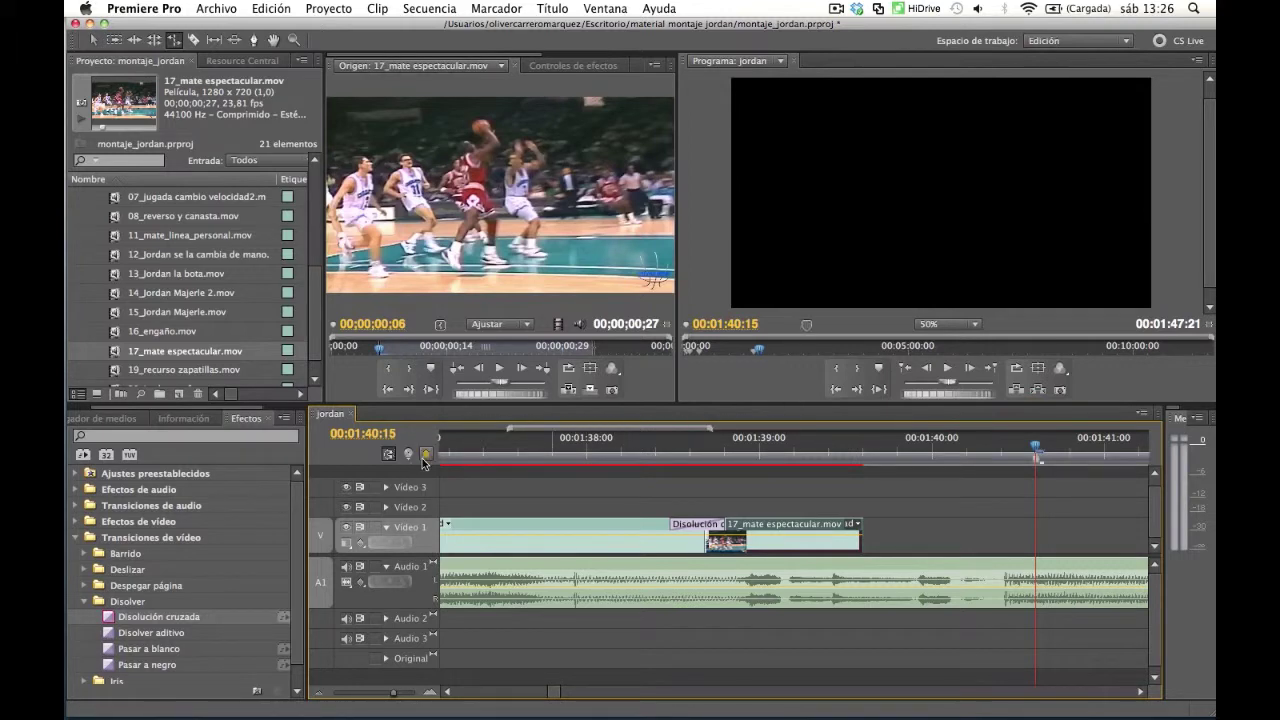
{"action": "left_click", "coordinate": [983, 454]}
{"action": "left_click_drag", "start_coordinate": [983, 454], "coordinate": [731, 447]}
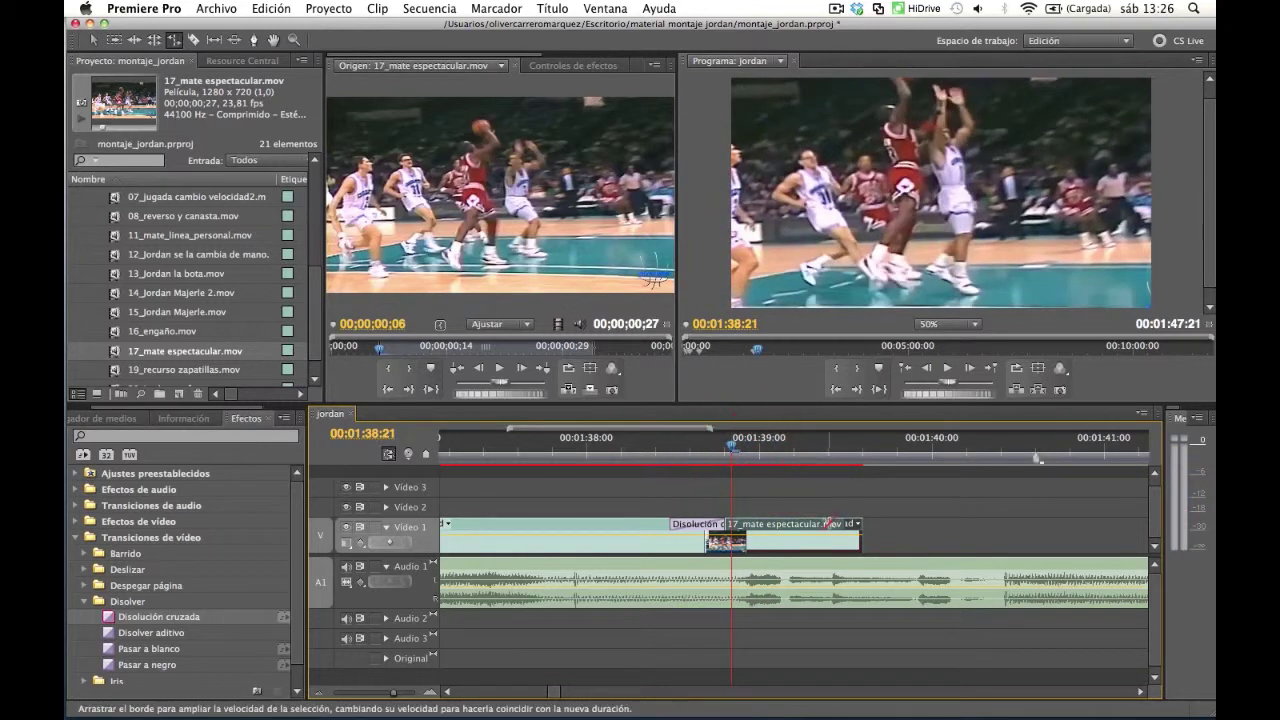
{"action": "key", "text": "space"}
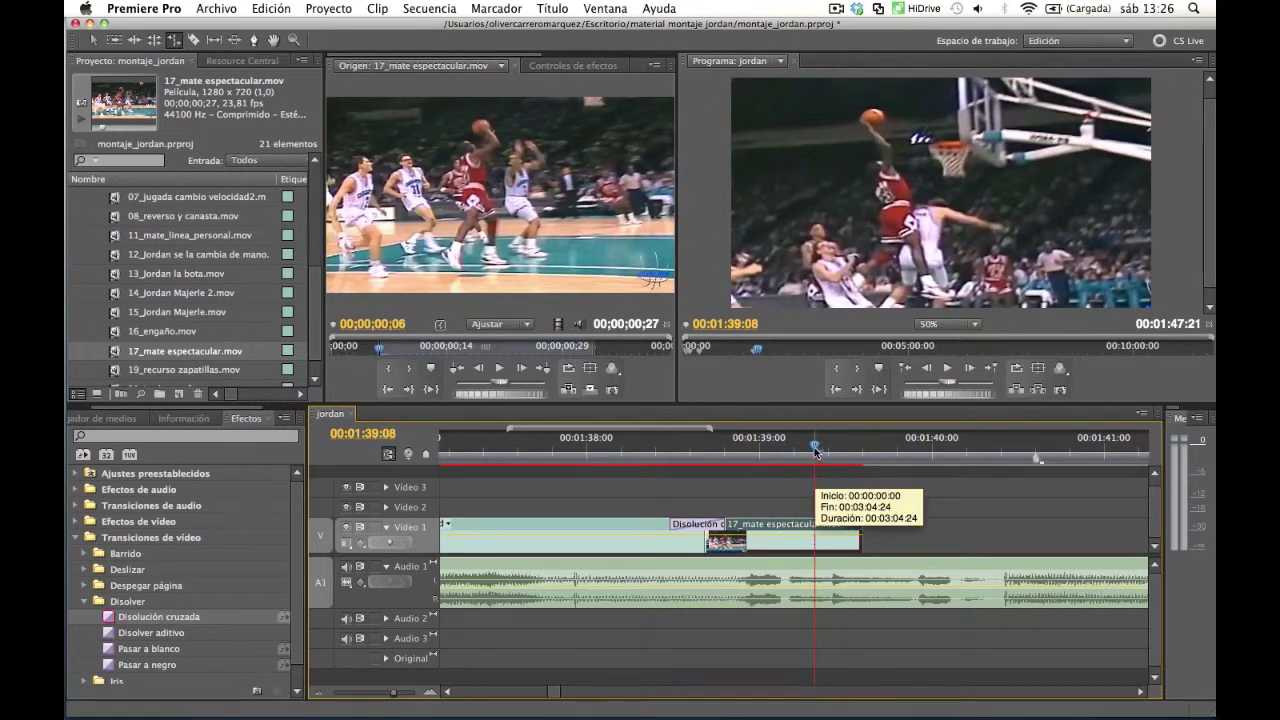
{"action": "left_click_drag", "start_coordinate": [814, 452], "coordinate": [784, 453]}
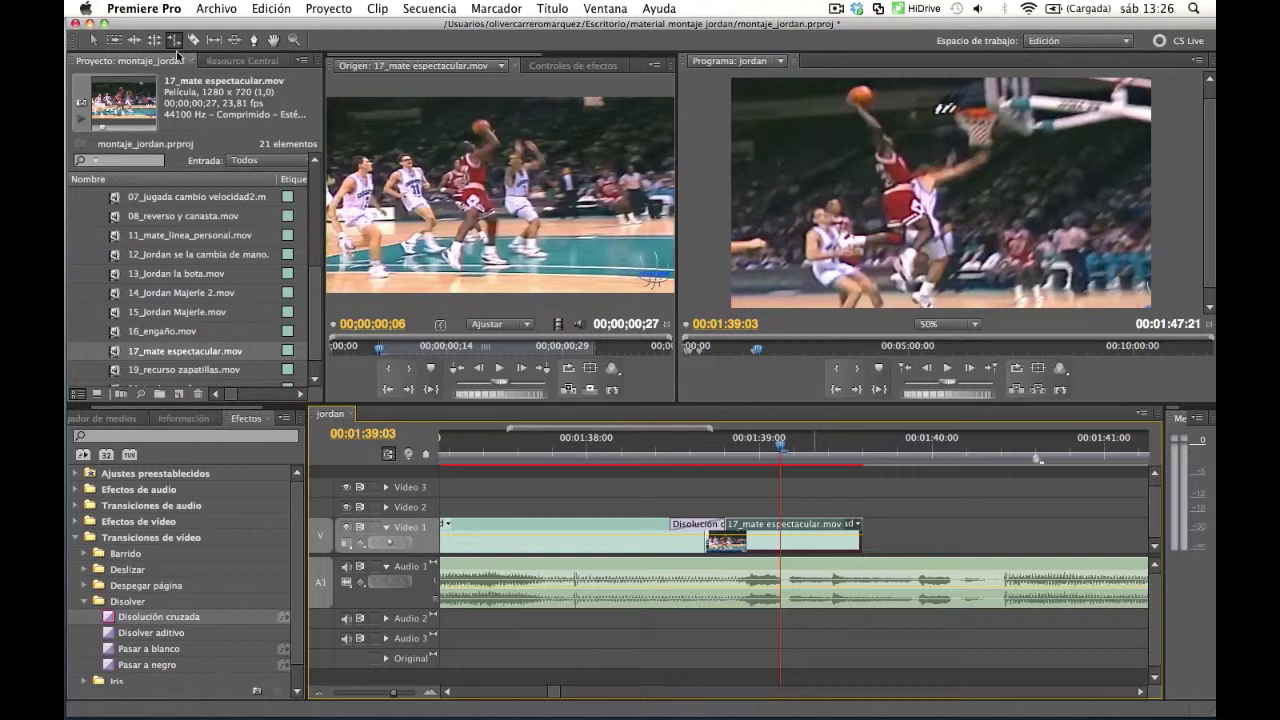
Razor 17_mate espectacular at the playhead and move its tail piece further right
{"action": "key", "text": "c"}
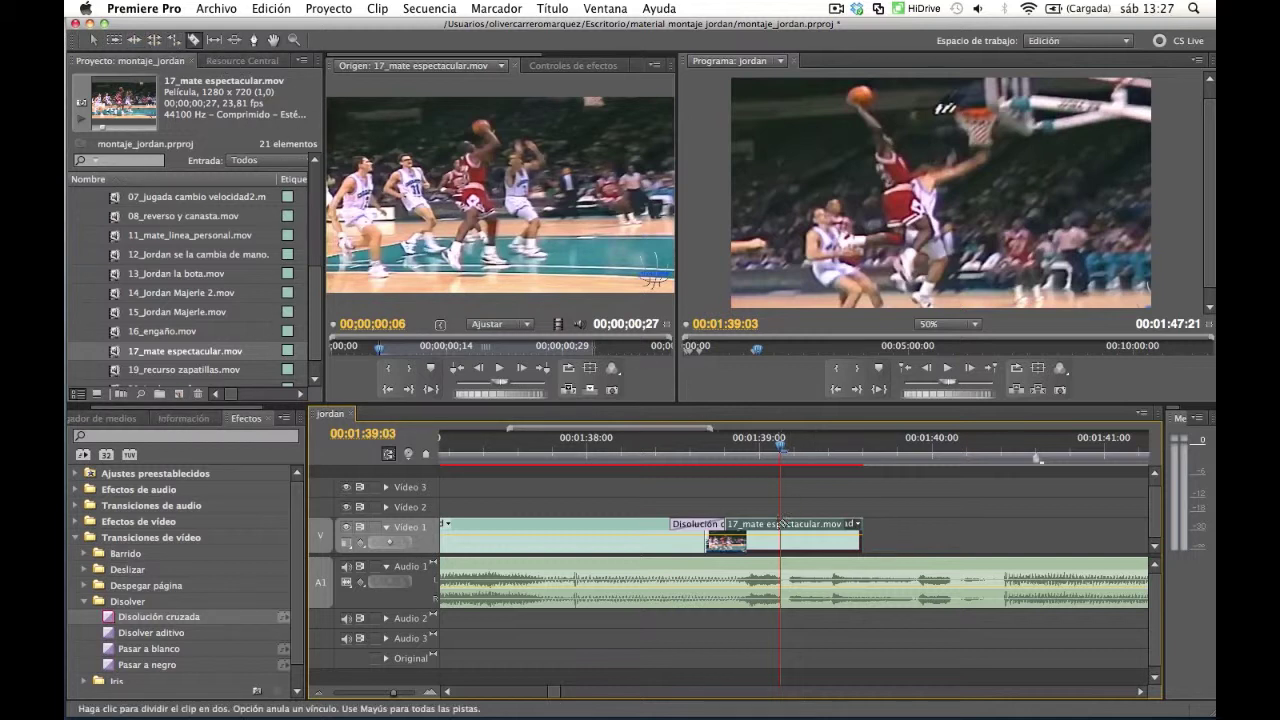
{"action": "left_click", "coordinate": [786, 526]}
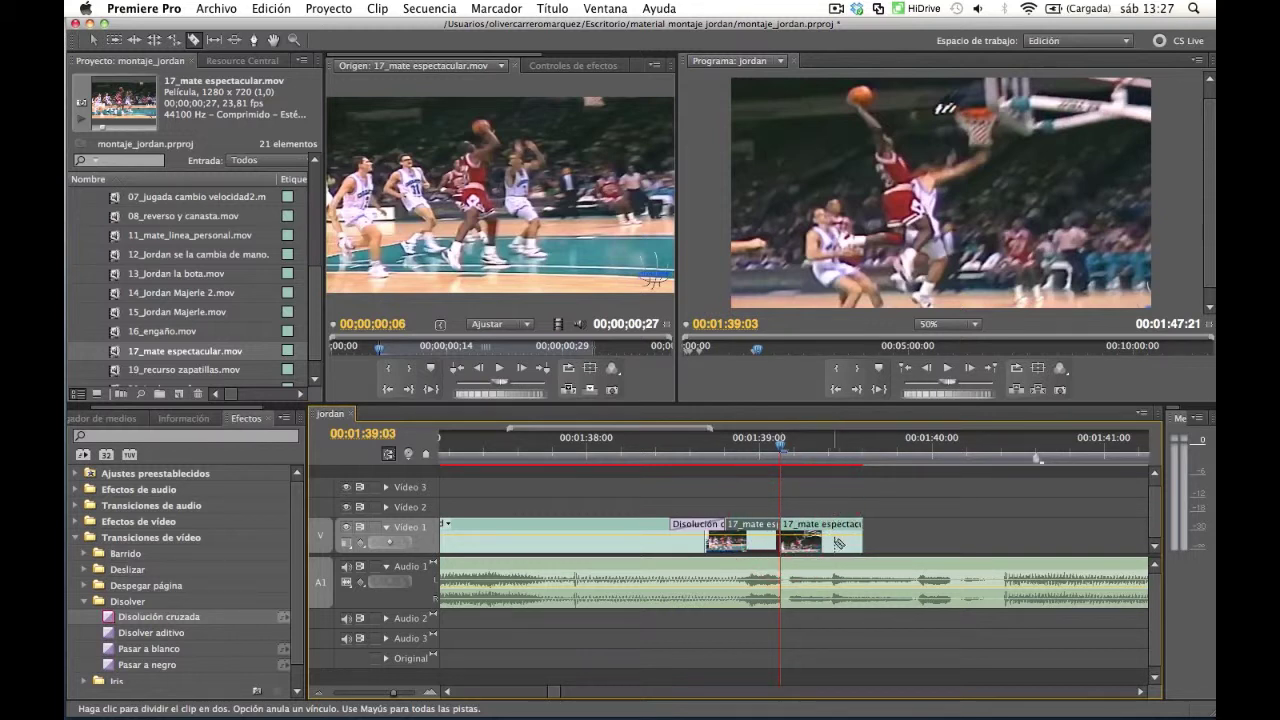
{"action": "key", "text": "v"}
{"action": "left_click_drag", "start_coordinate": [843, 545], "coordinate": [987, 556]}
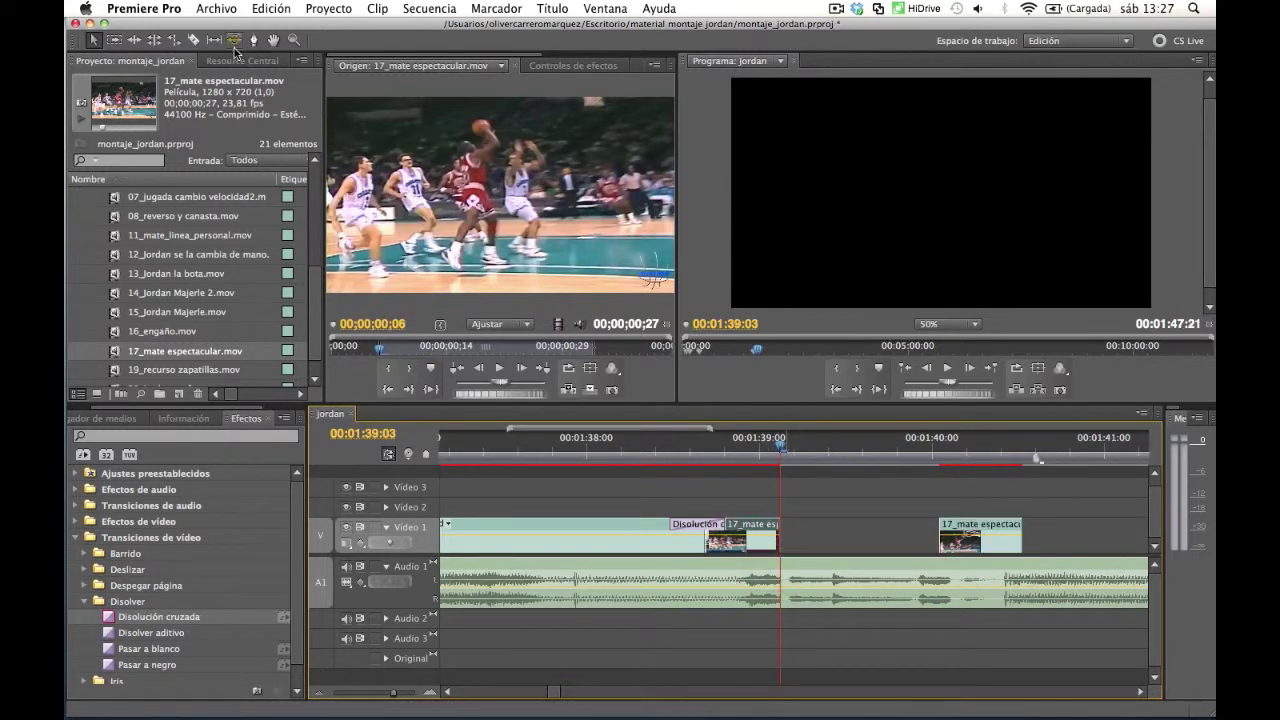
Rate-stretch the first piece to about 36.66%, then 32.35% speed, reviewing the slowed dunk
{"action": "left_click", "coordinate": [174, 40]}
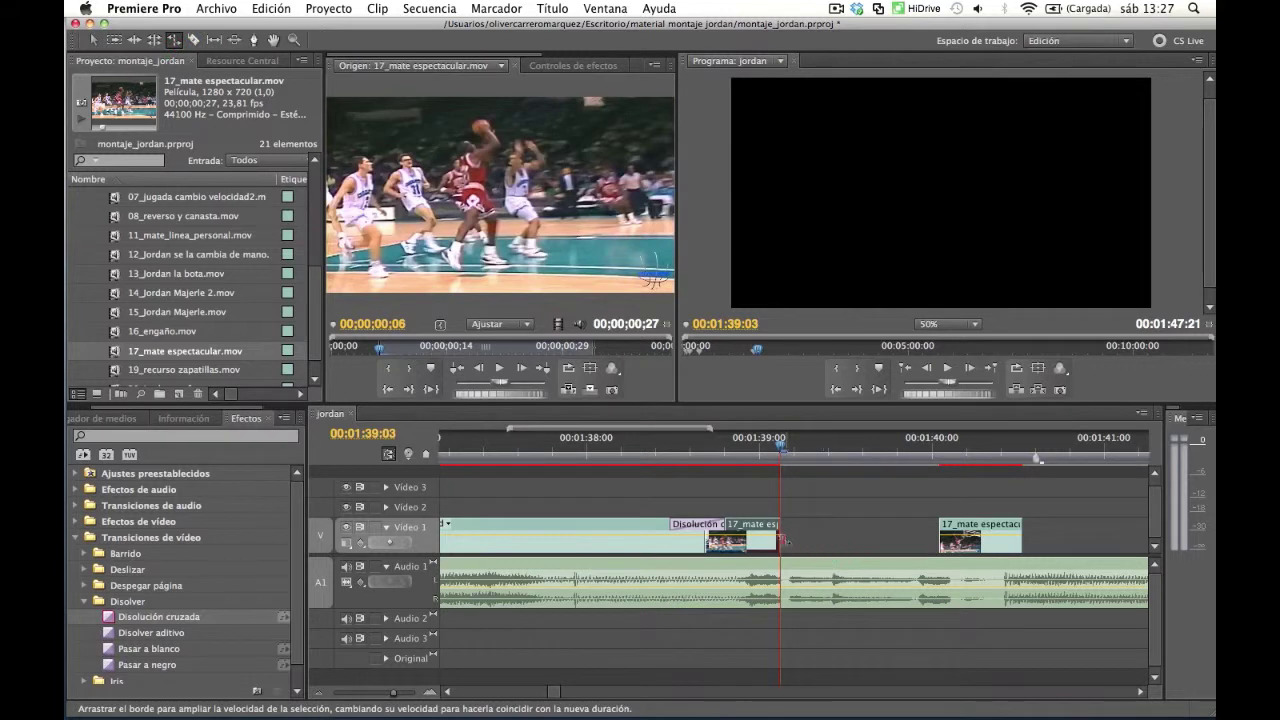
{"action": "left_click_drag", "start_coordinate": [782, 540], "coordinate": [897, 540]}
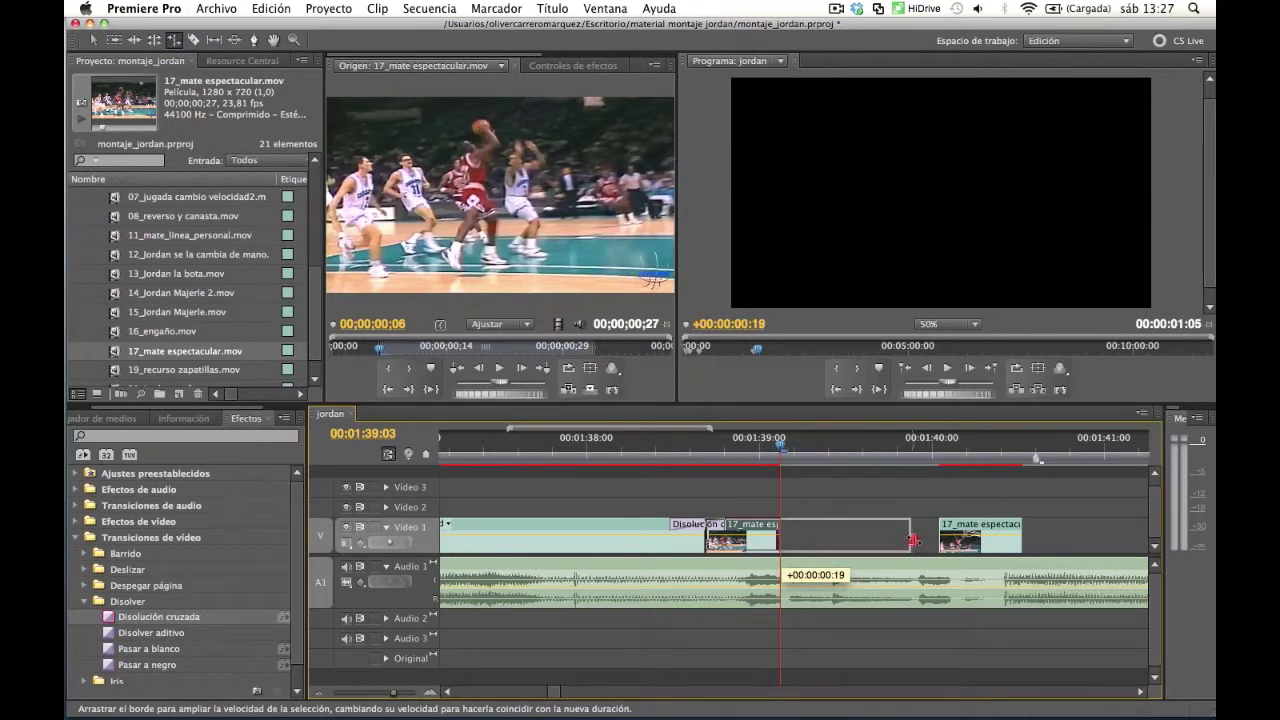
{"action": "left_click_drag", "start_coordinate": [897, 540], "coordinate": [907, 540]}
{"action": "key", "text": "space"}
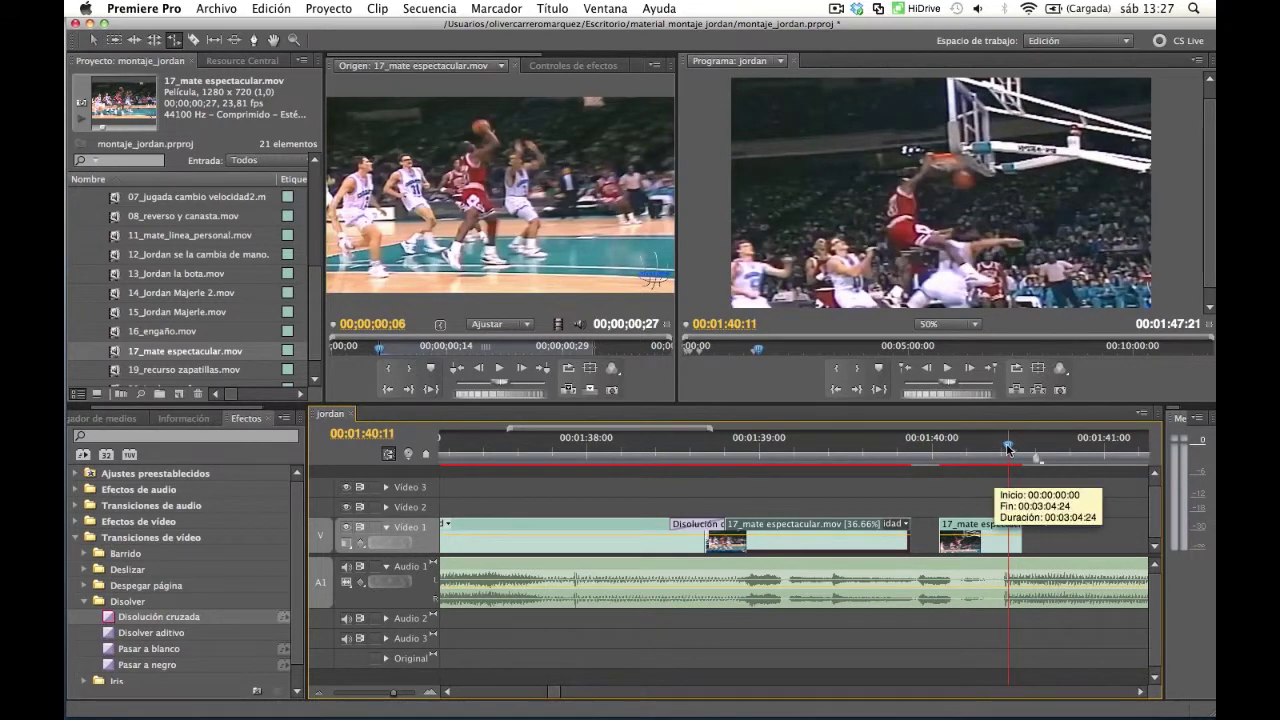
{"action": "left_click_drag", "start_coordinate": [1008, 449], "coordinate": [883, 449]}
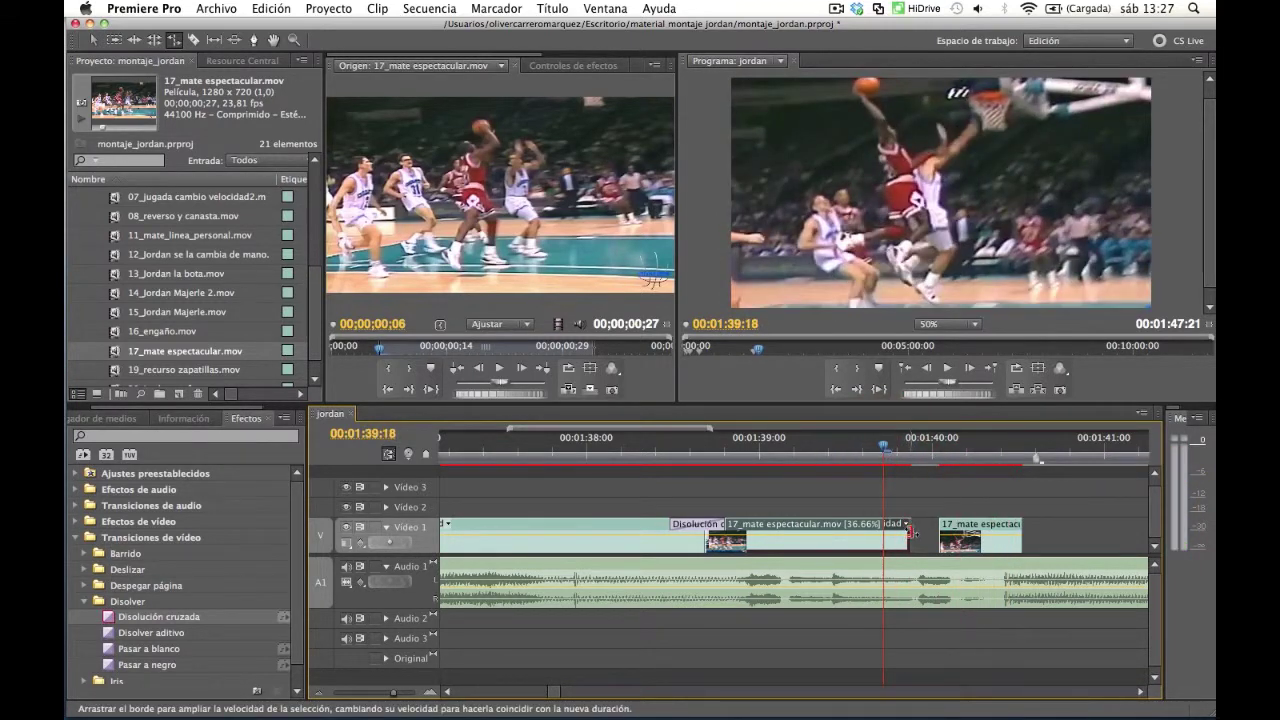
{"action": "left_click_drag", "start_coordinate": [911, 531], "coordinate": [936, 531]}
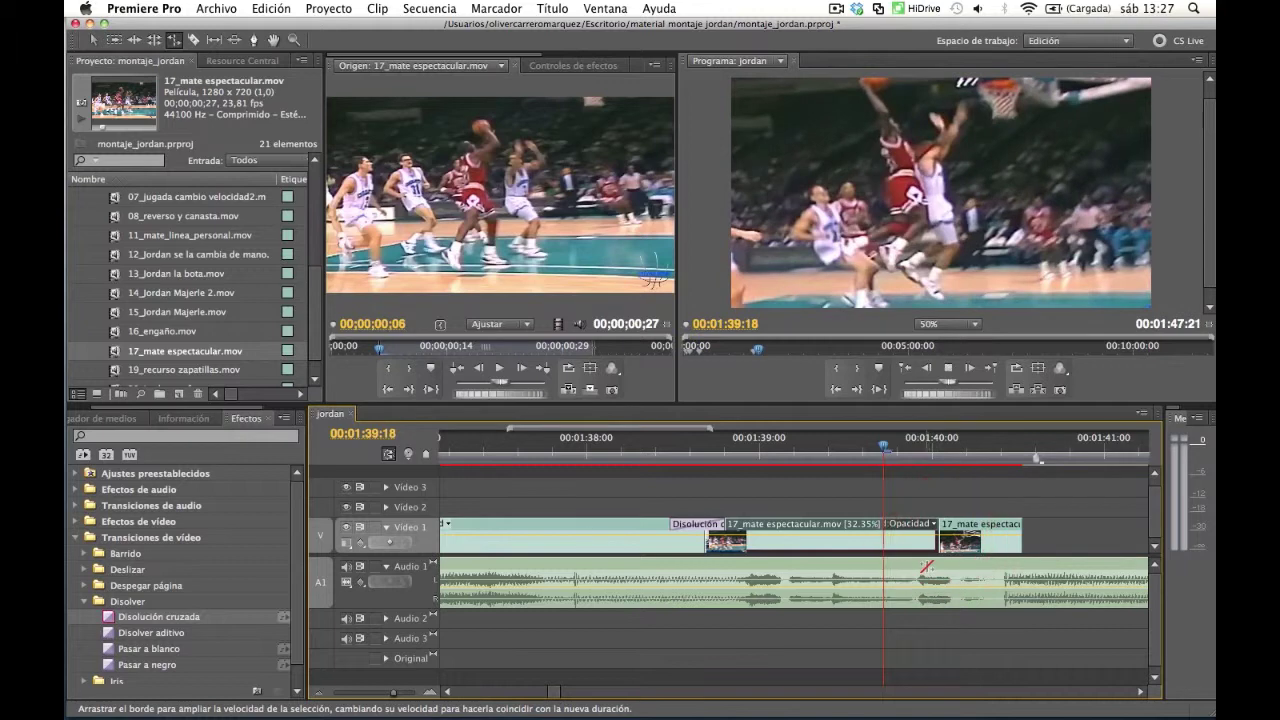
{"action": "key", "text": "space"}
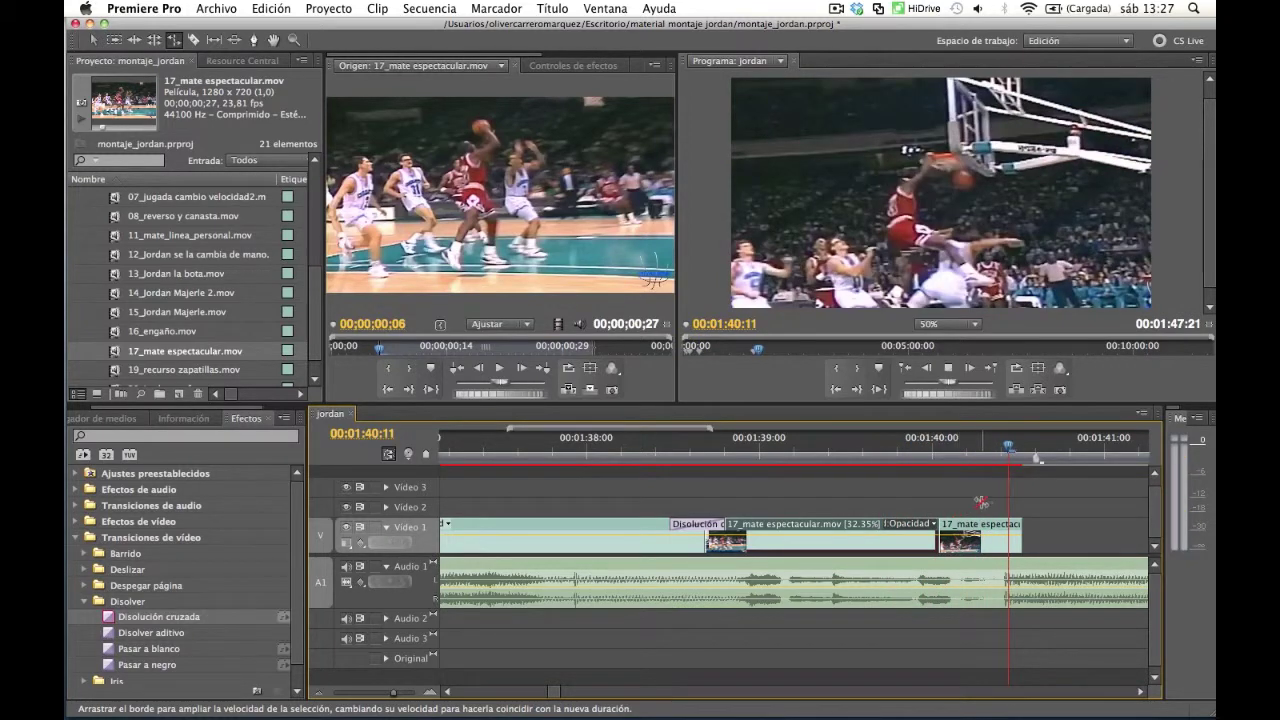
{"action": "mouse_move", "coordinate": [1057, 466]}
{"action": "left_mouse_down"}
{"action": "mouse_move", "coordinate": [993, 465]}
{"action": "mouse_move", "coordinate": [1008, 465]}
{"action": "left_mouse_up"}
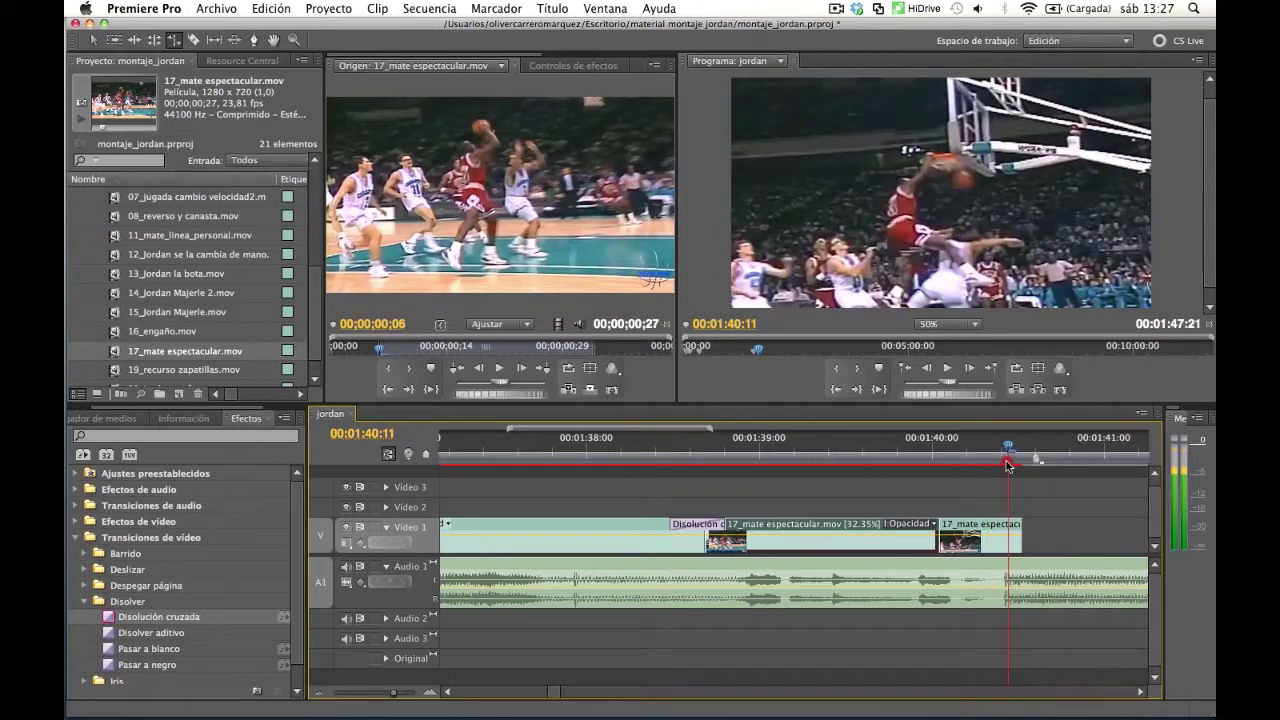
{"action": "left_click", "coordinate": [988, 465]}
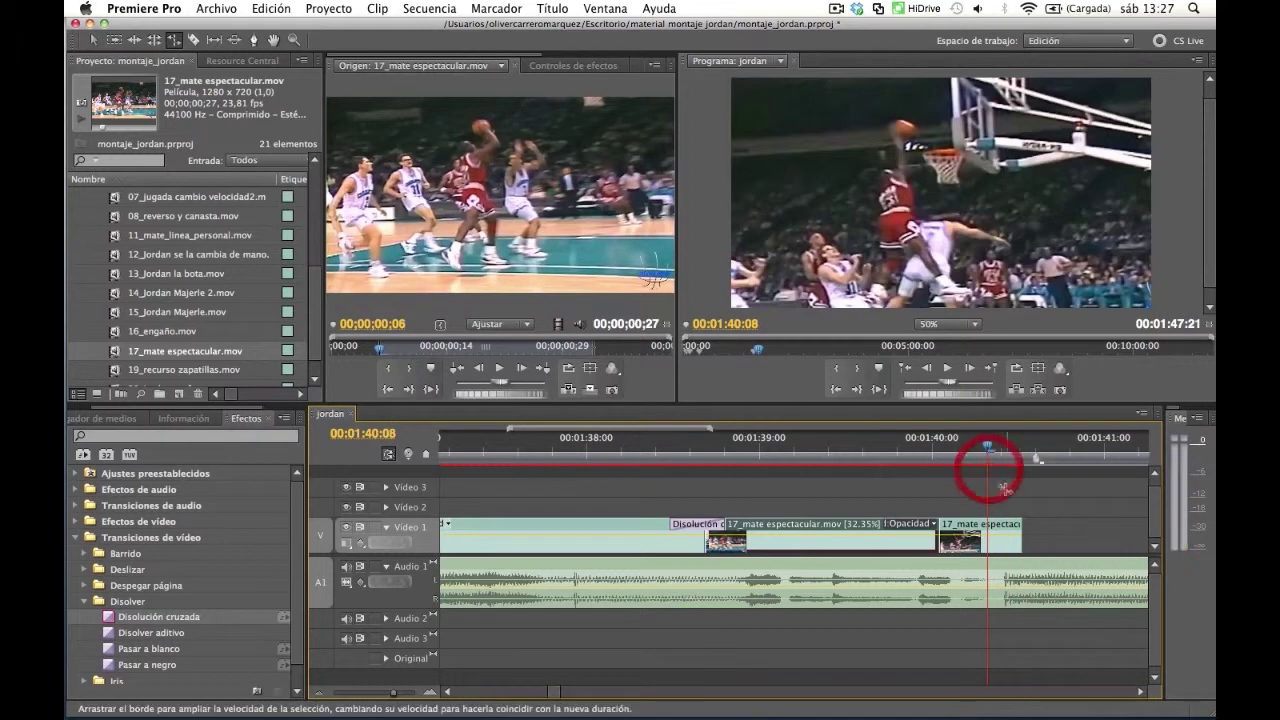
{"action": "left_click_drag", "start_coordinate": [992, 448], "coordinate": [1035, 451]}
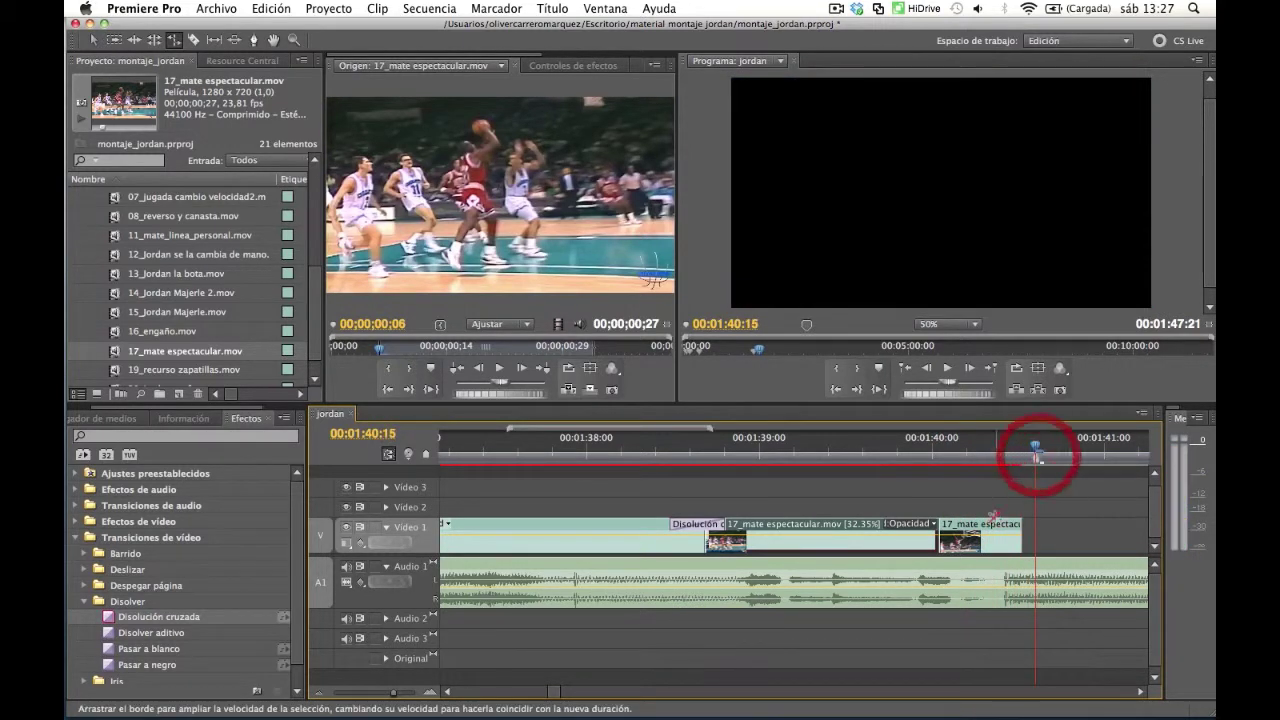
Nudge the tail clip right and stretch the first piece to 30.55% speed, then replay the dunk
{"action": "key", "text": "v"}
{"action": "left_click_drag", "start_coordinate": [999, 541], "coordinate": [1013, 541]}
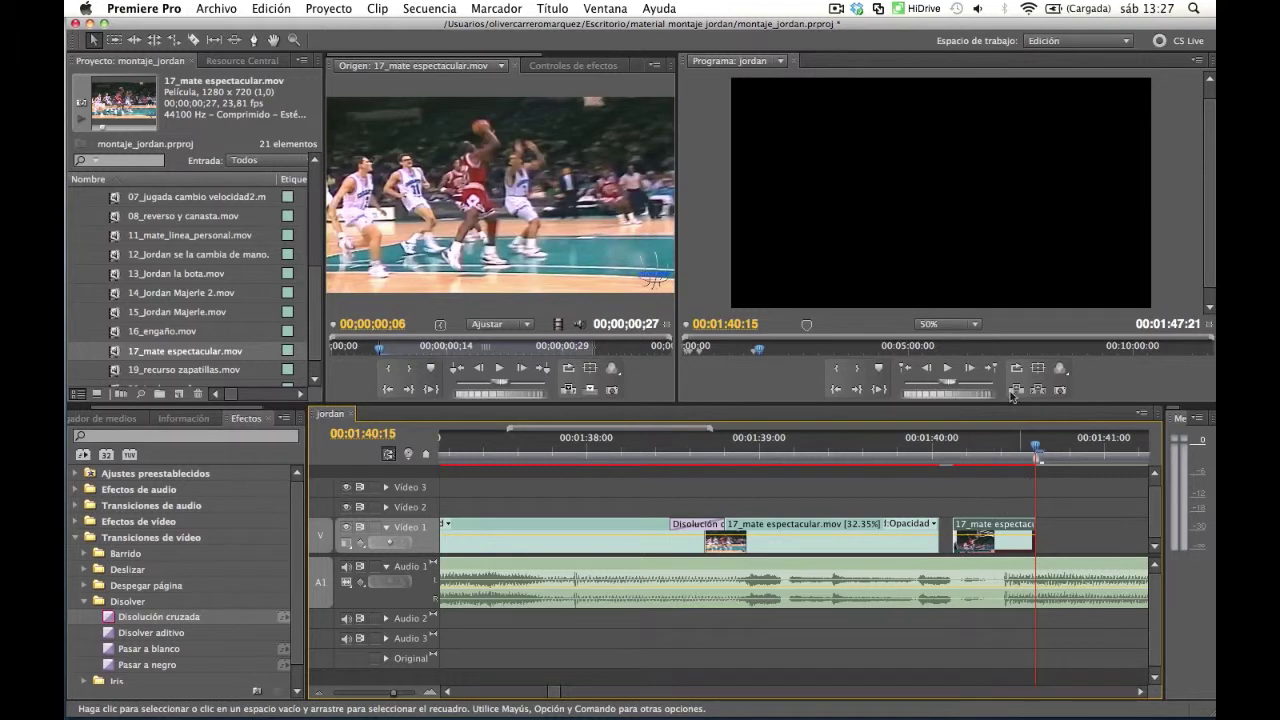
{"action": "left_click", "coordinate": [172, 41]}
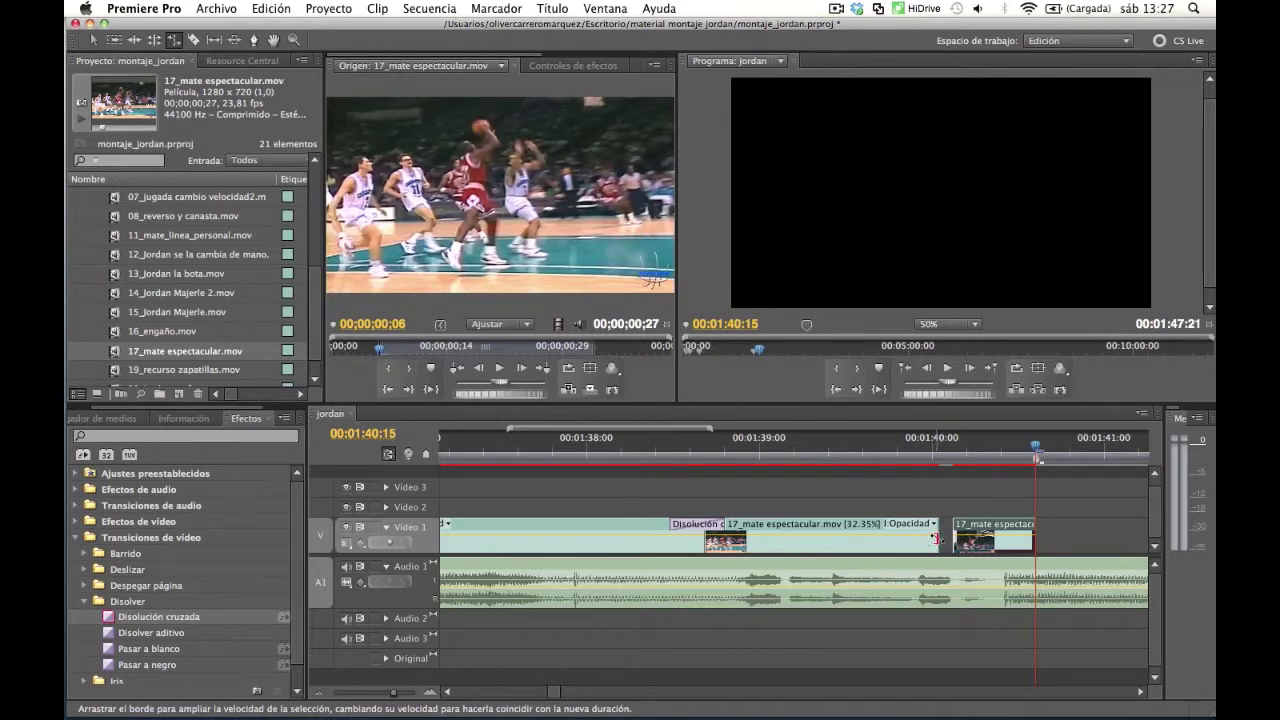
{"action": "left_click_drag", "start_coordinate": [935, 537], "coordinate": [950, 537]}
{"action": "left_click_drag", "start_coordinate": [1036, 447], "coordinate": [800, 465]}
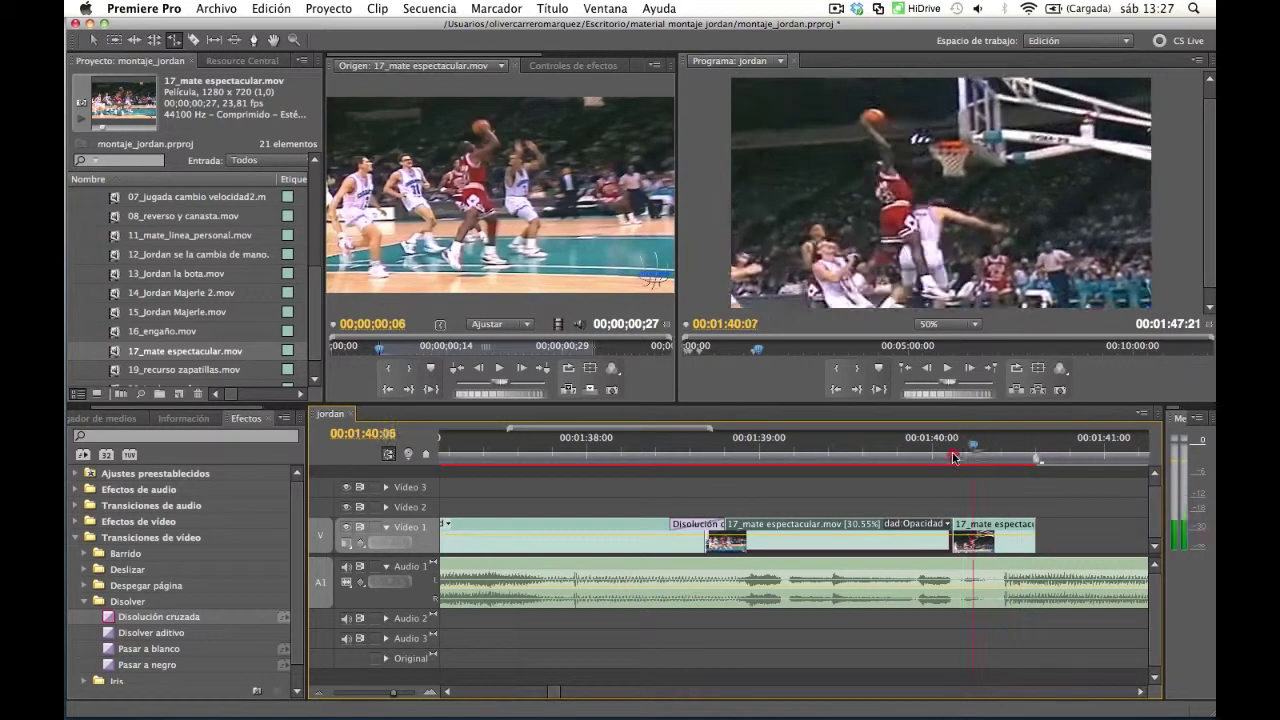
{"action": "key", "text": "space"}
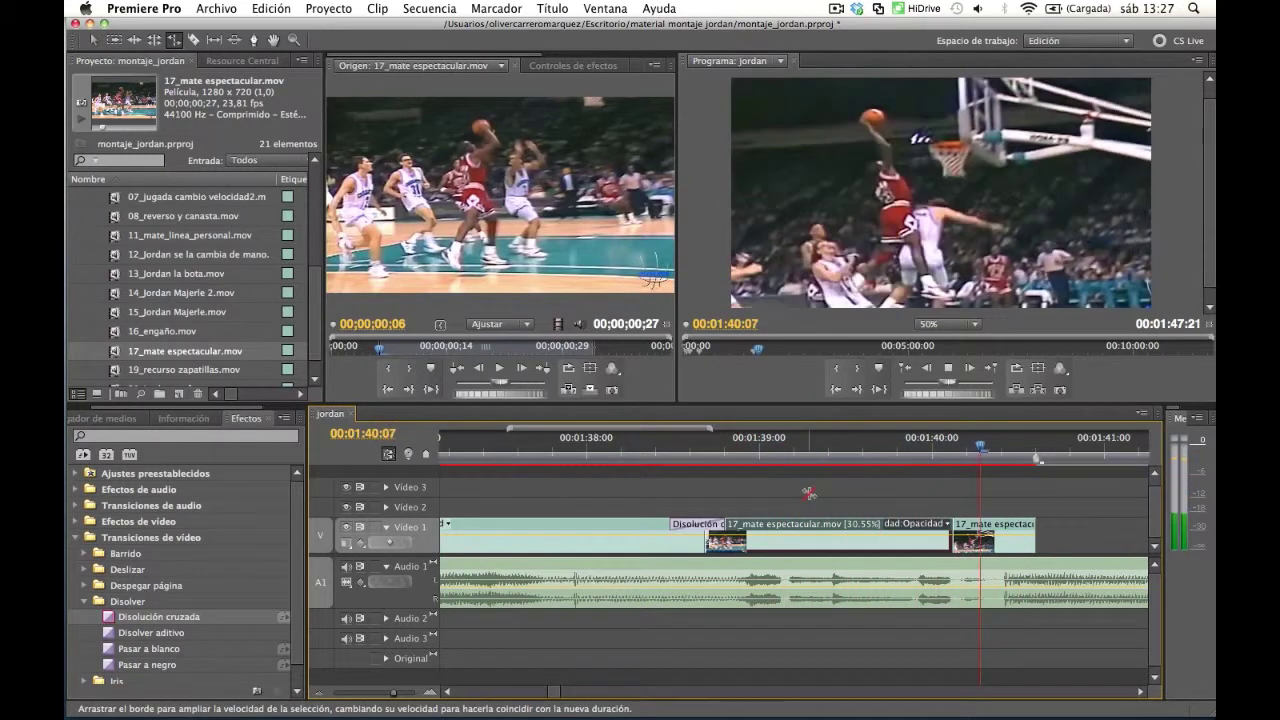
{"action": "left_click_drag", "start_coordinate": [1070, 447], "coordinate": [820, 458]}
{"action": "key", "text": "space"}
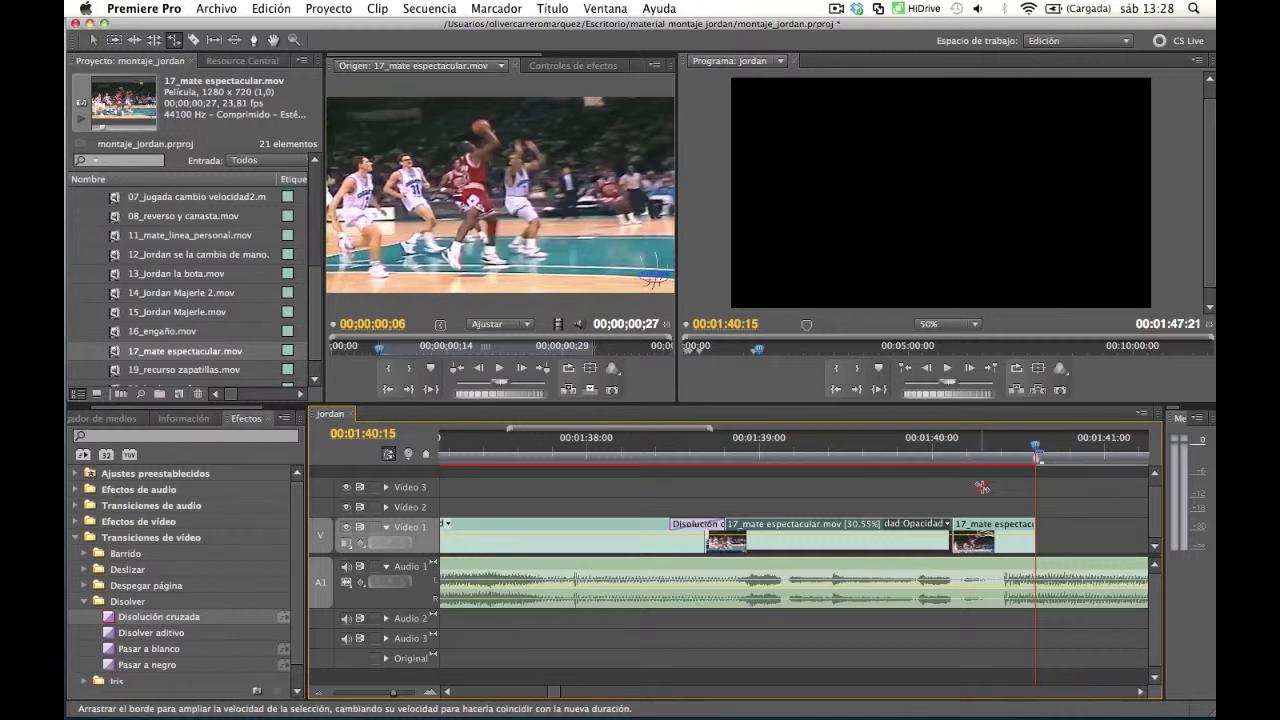
{"action": "scroll", "coordinate": [313, 304], "scroll_direction": "down", "scroll_amount": 1}
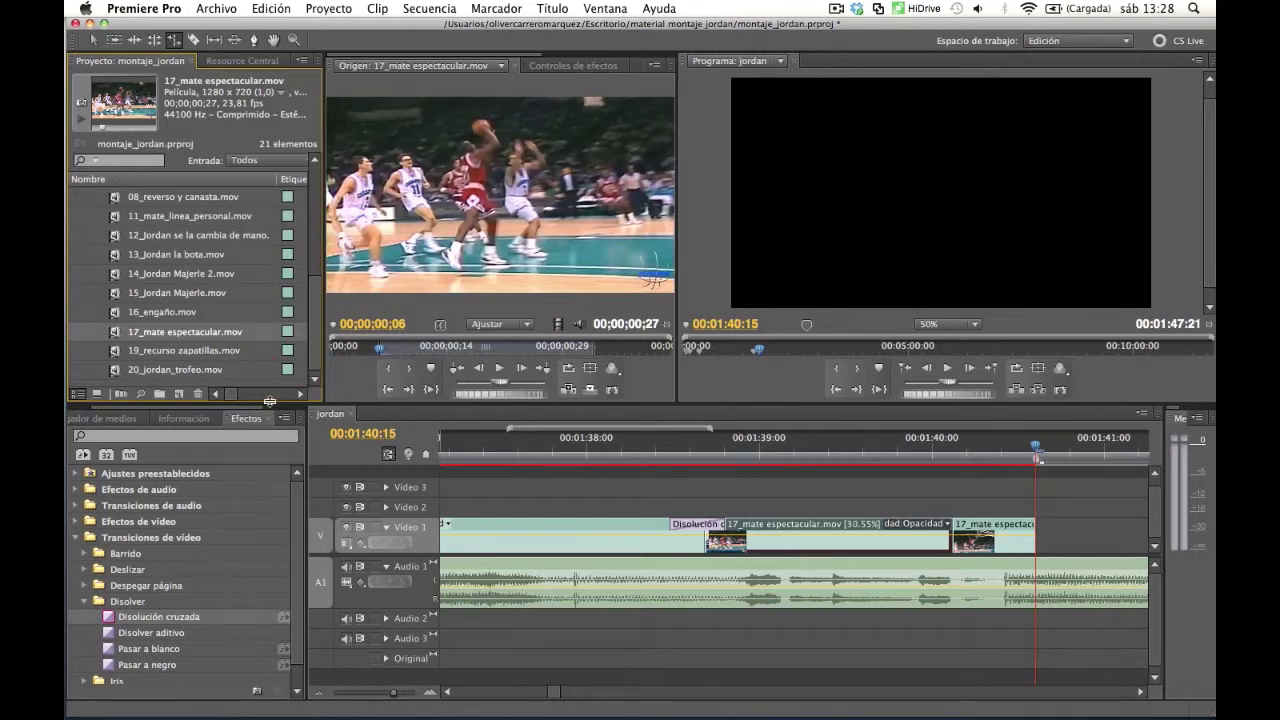
{"action": "left_click", "coordinate": [140, 695]}
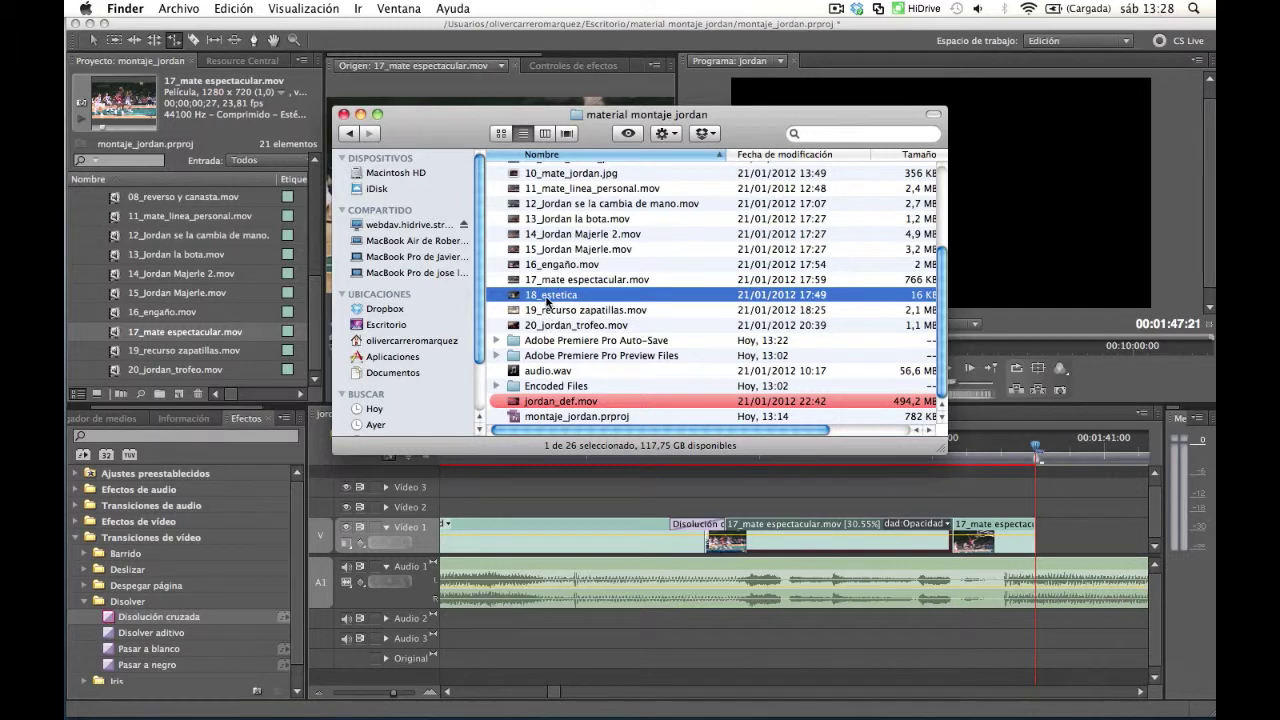
Open 18_estetica from the material montaje jordan folder with QuickTime Player 7 via Abrir con
{"action": "left_click_drag", "start_coordinate": [600, 432], "coordinate": [626, 432]}
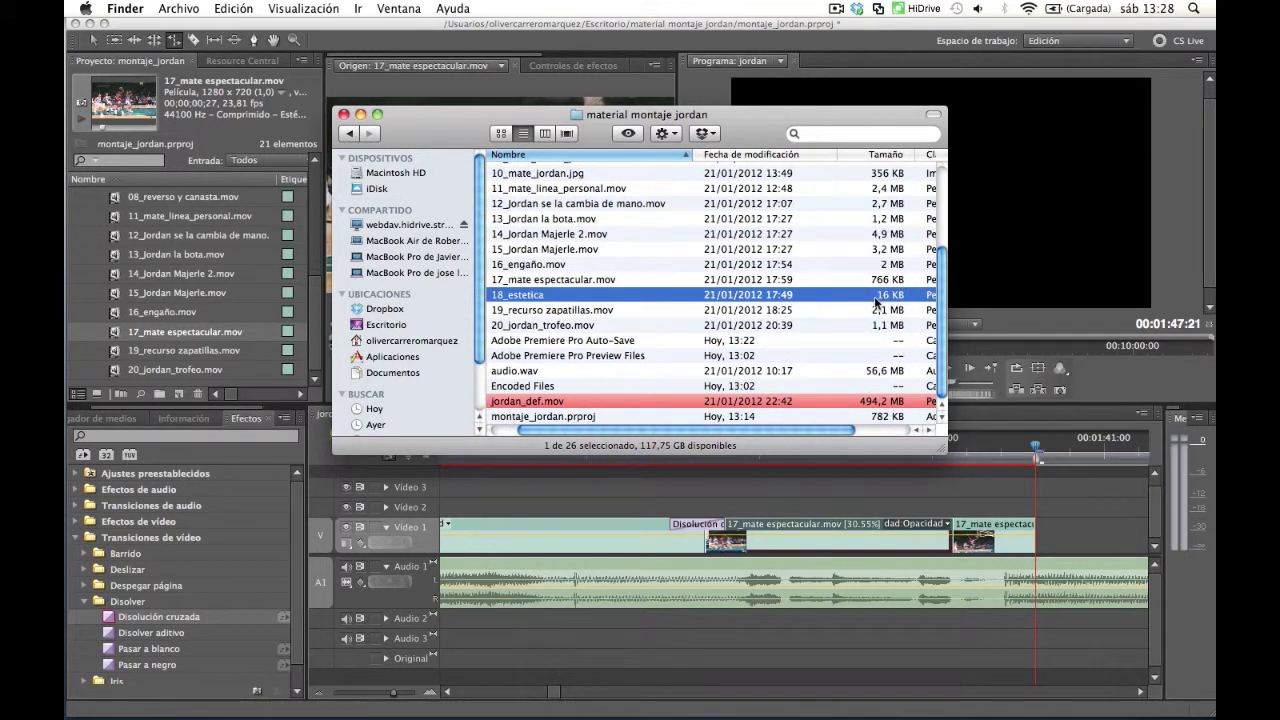
{"action": "left_click_drag", "start_coordinate": [726, 432], "coordinate": [672, 430]}
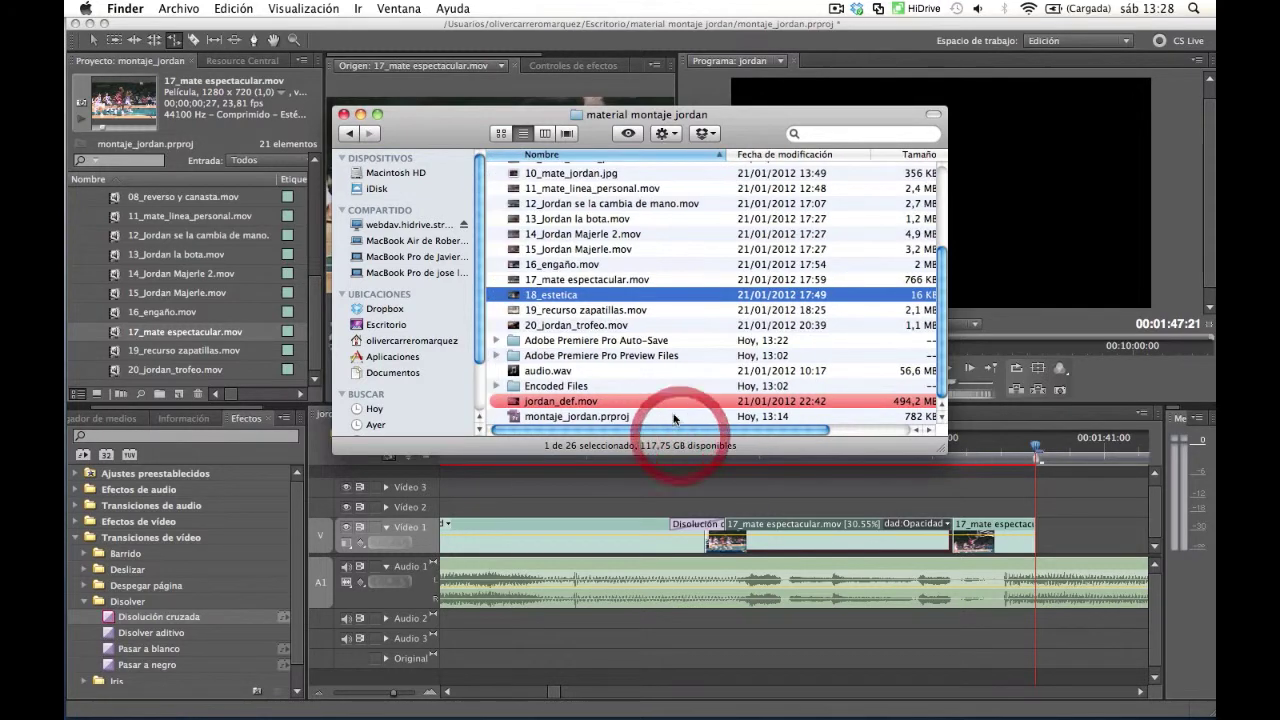
{"action": "right_click", "coordinate": [528, 298]}
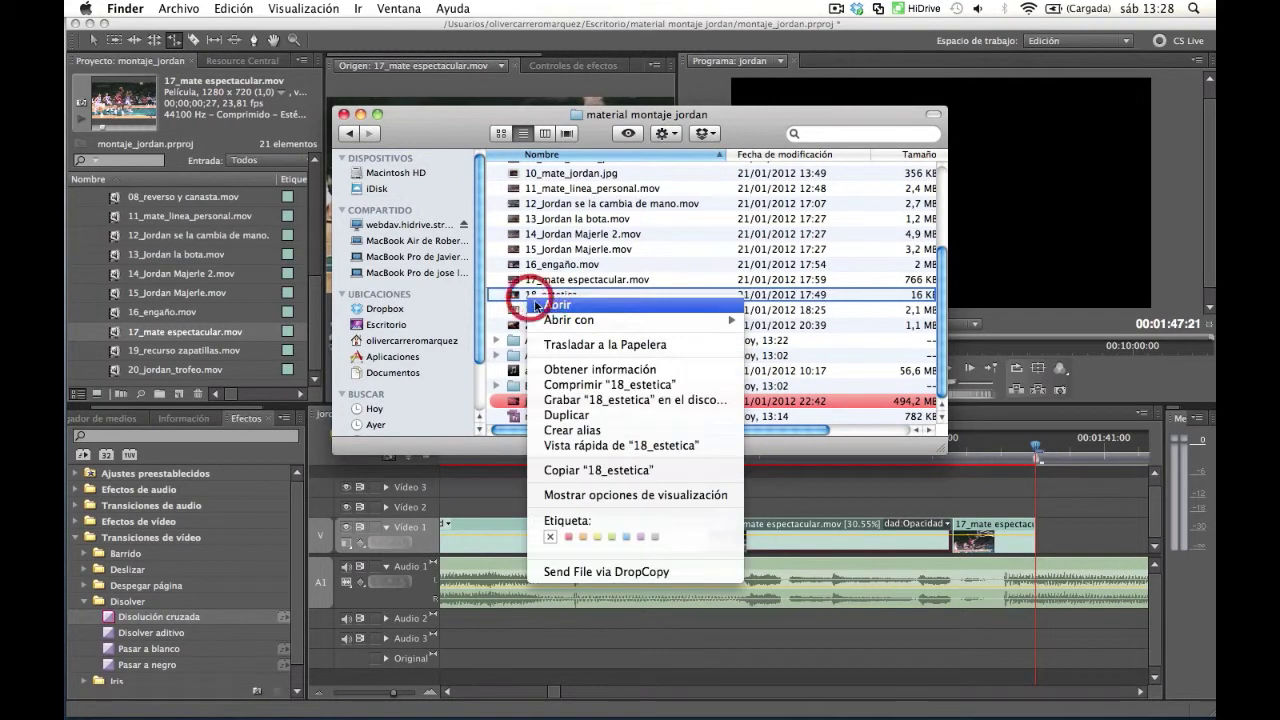
{"action": "mouse_move", "coordinate": [745, 322]}
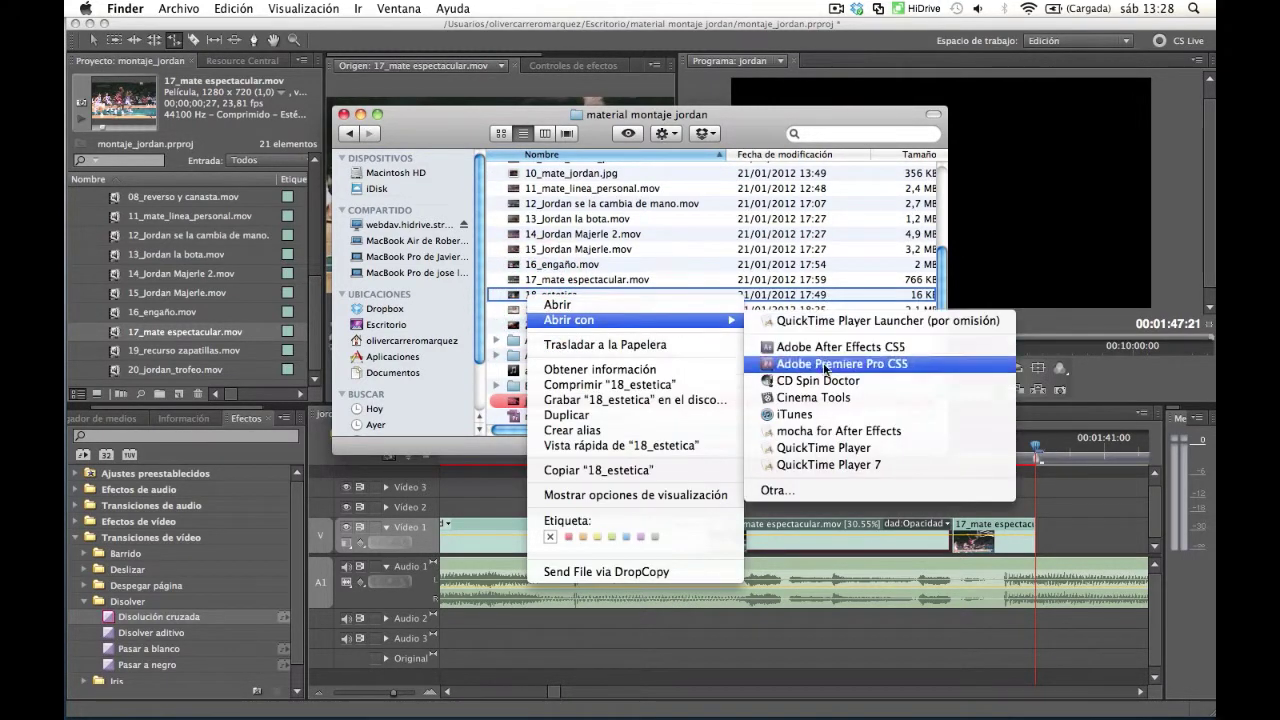
{"action": "left_click", "coordinate": [817, 465]}
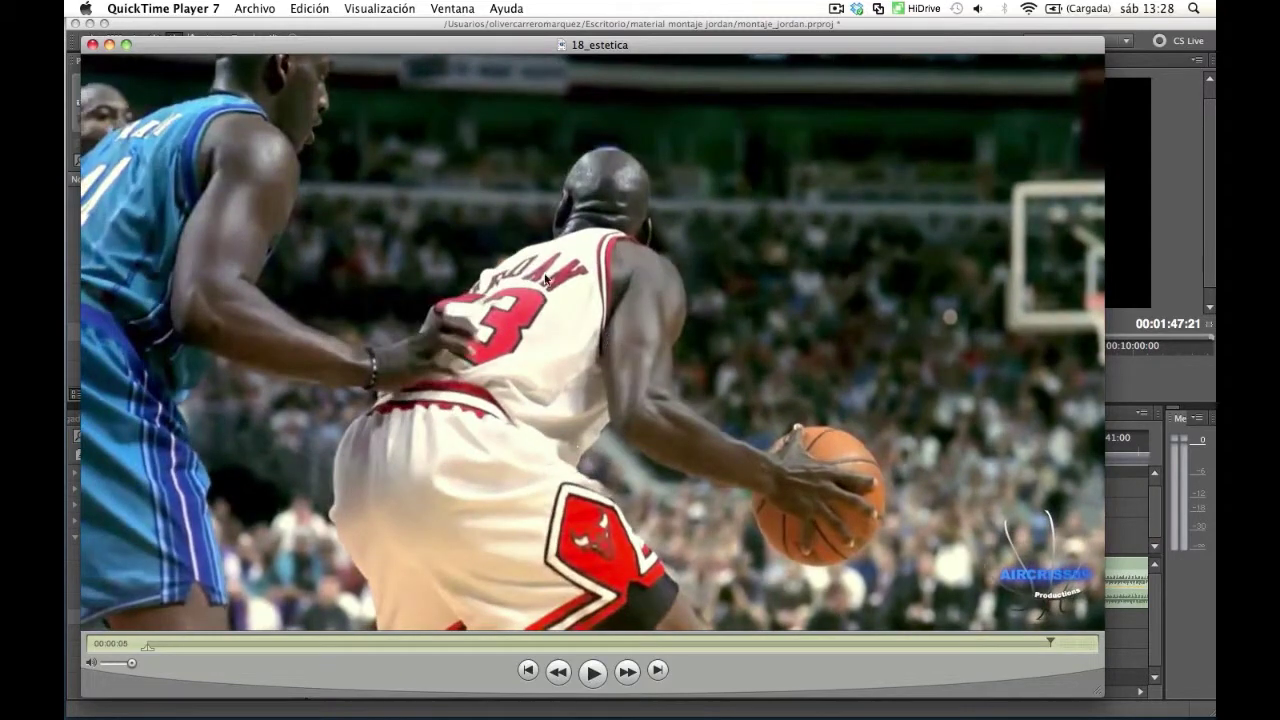
Save the clip as self-contained movie 18_estetica.mov with Guardar, then close its window
{"action": "left_click", "coordinate": [252, 10]}
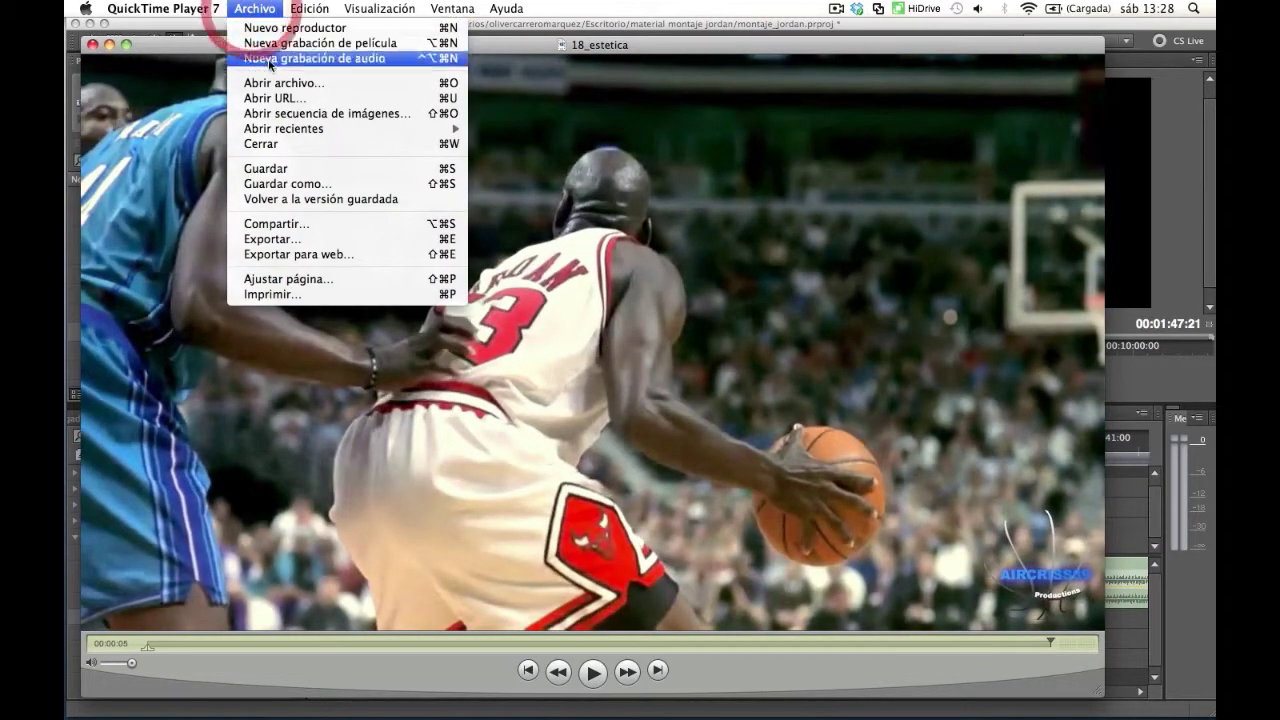
{"action": "left_click", "coordinate": [314, 186]}
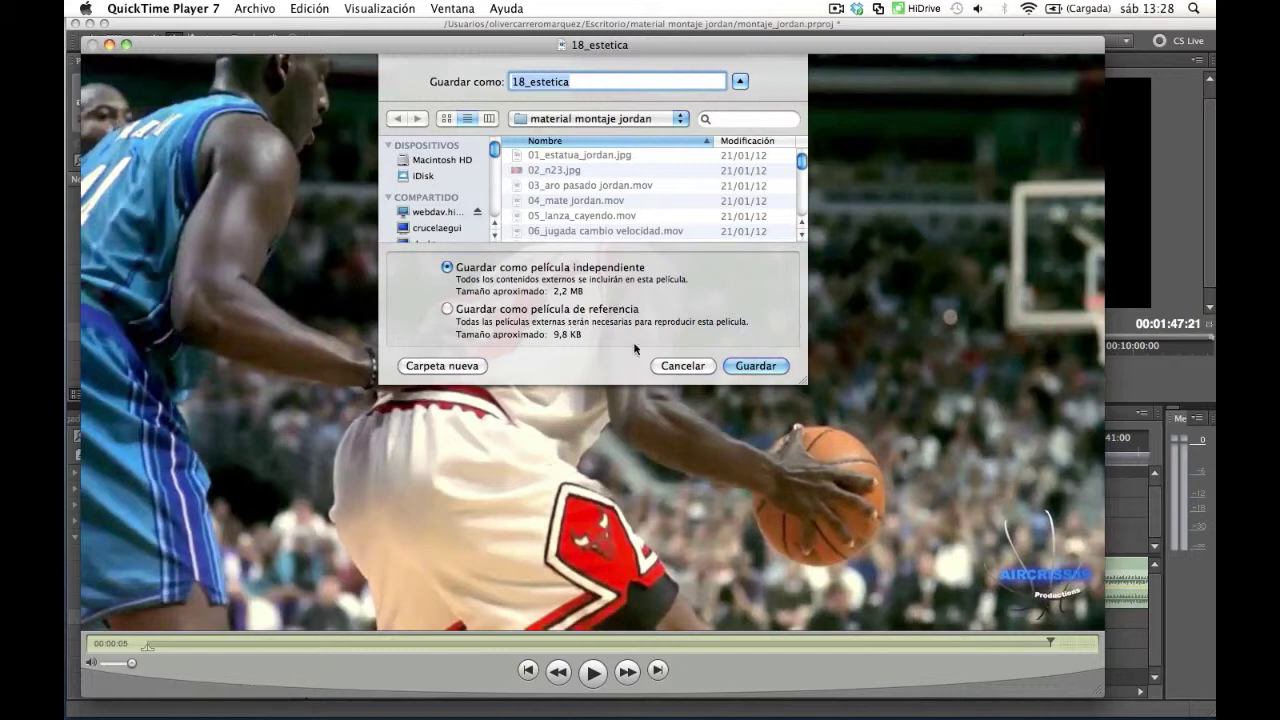
{"action": "left_click", "coordinate": [758, 366]}
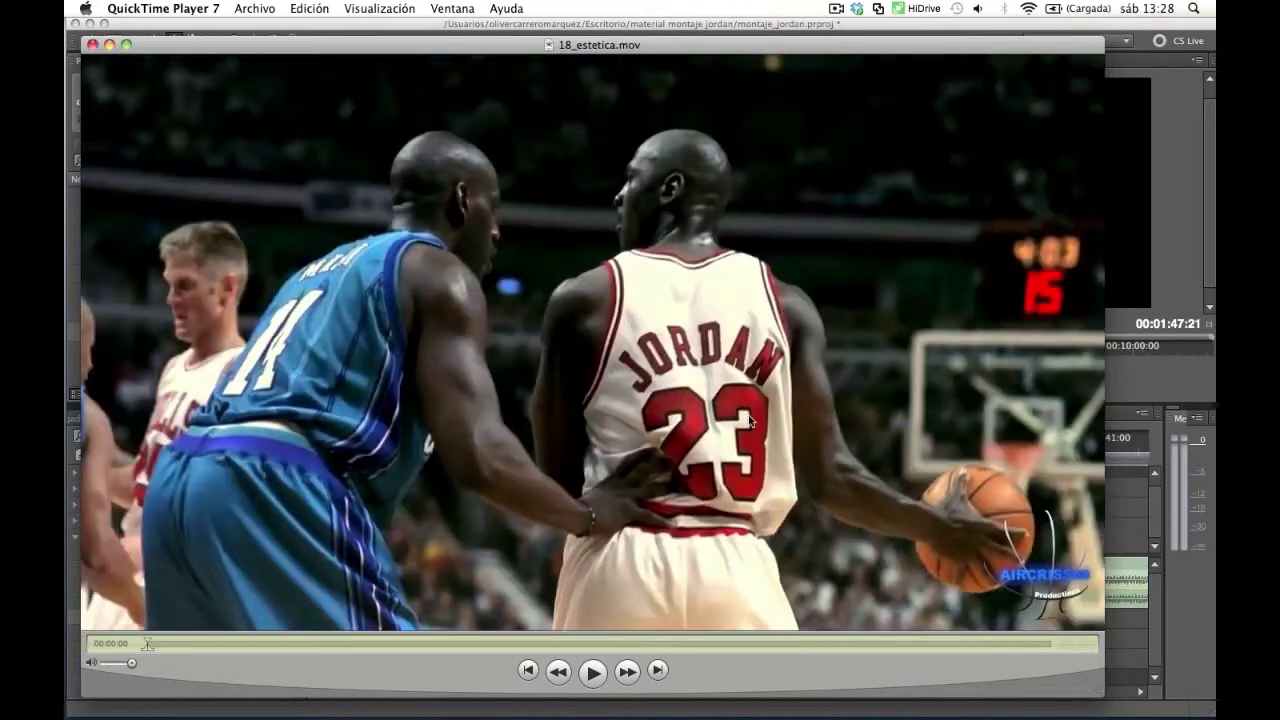
{"action": "left_click", "coordinate": [91, 45]}
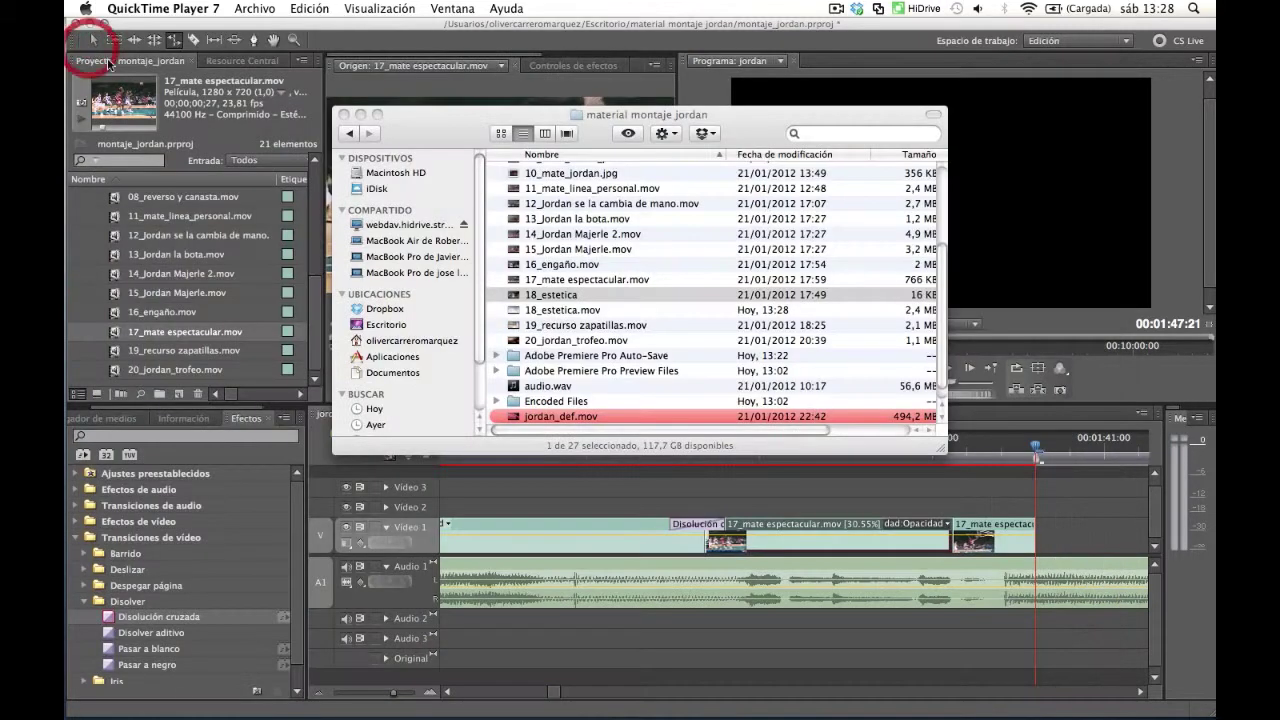
Import 18_estetica.mov into the montaje_jordan project with ⌘I
{"action": "left_click", "coordinate": [256, 353]}
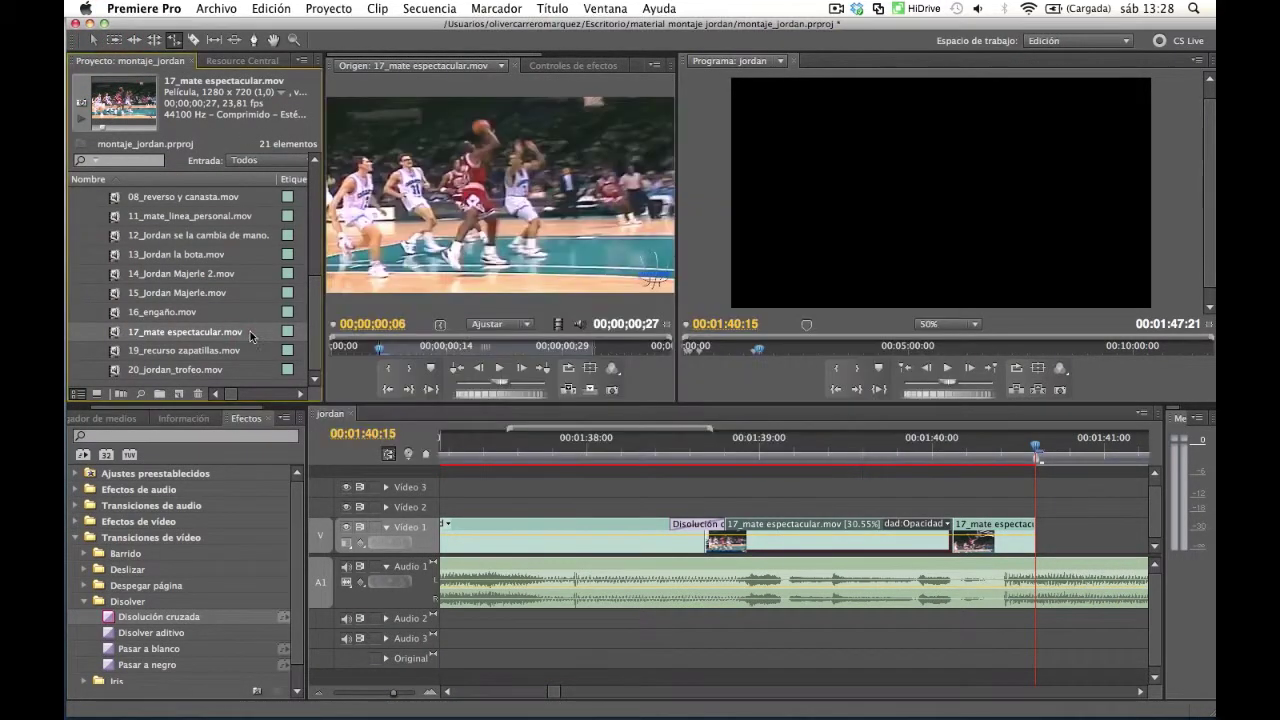
{"action": "key", "text": "super+i"}
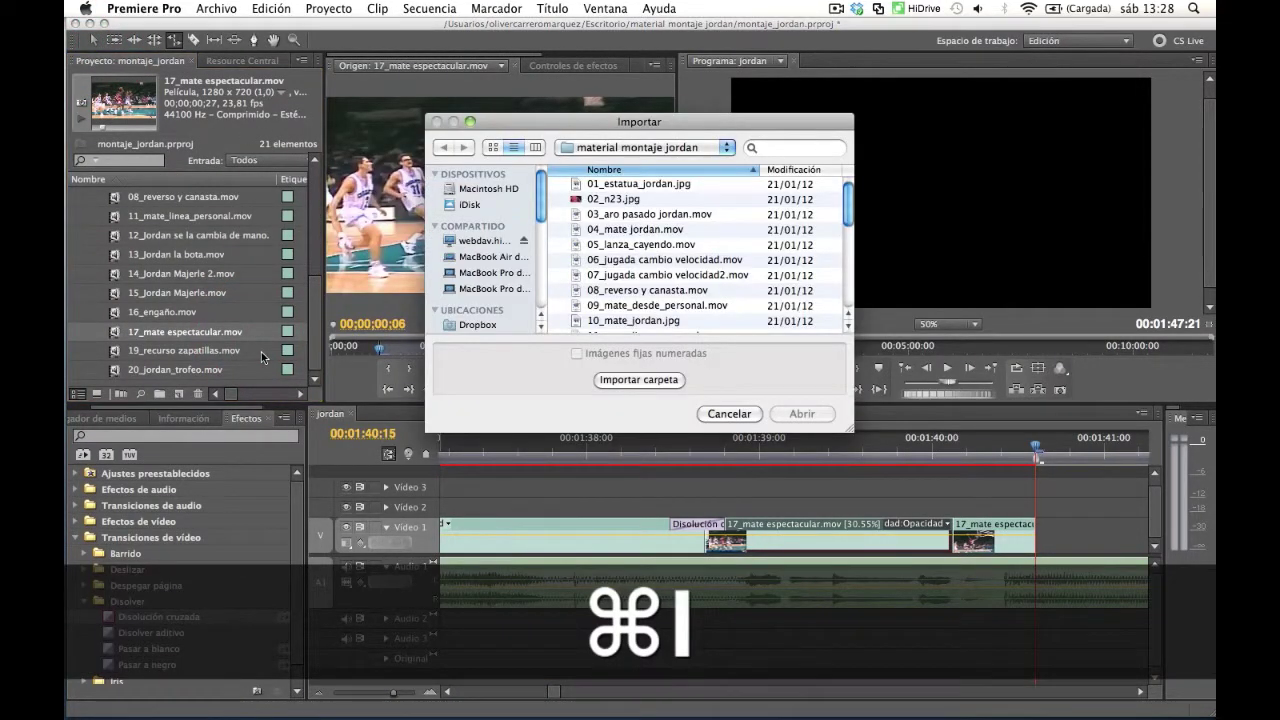
{"action": "left_click_drag", "start_coordinate": [849, 222], "coordinate": [848, 265]}
{"action": "left_click", "coordinate": [617, 272]}
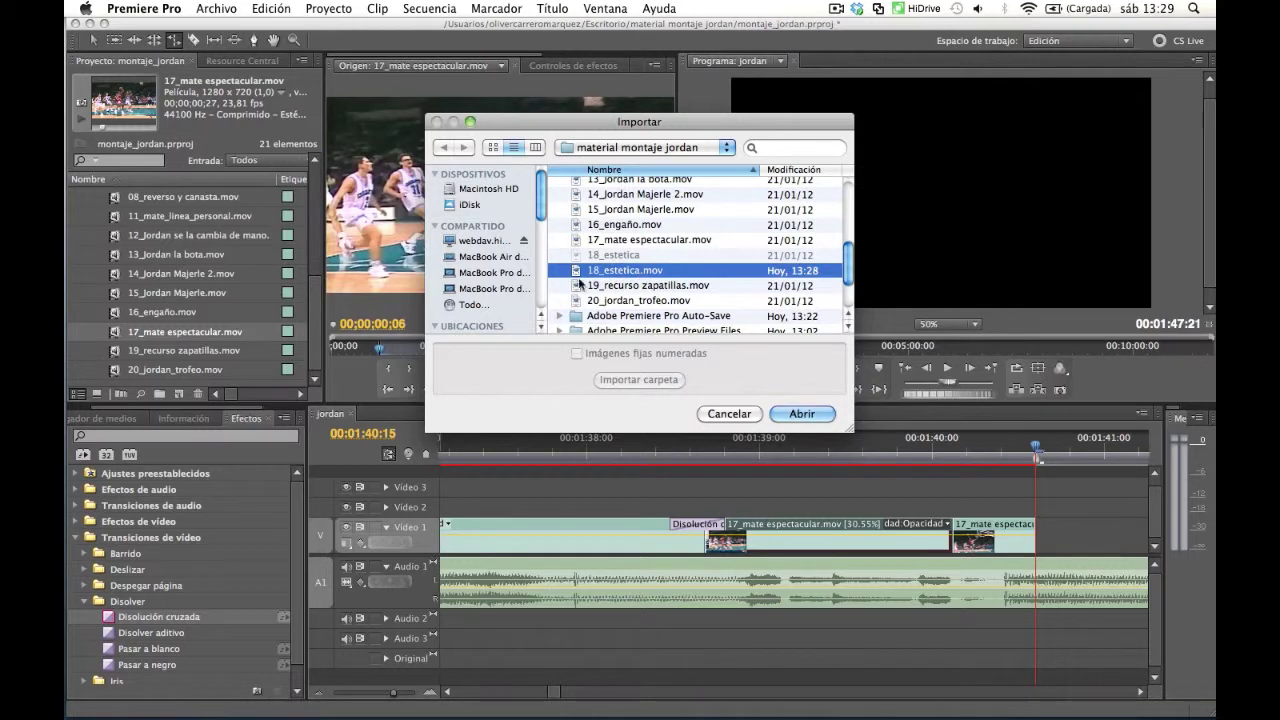
{"action": "key", "text": "Return"}
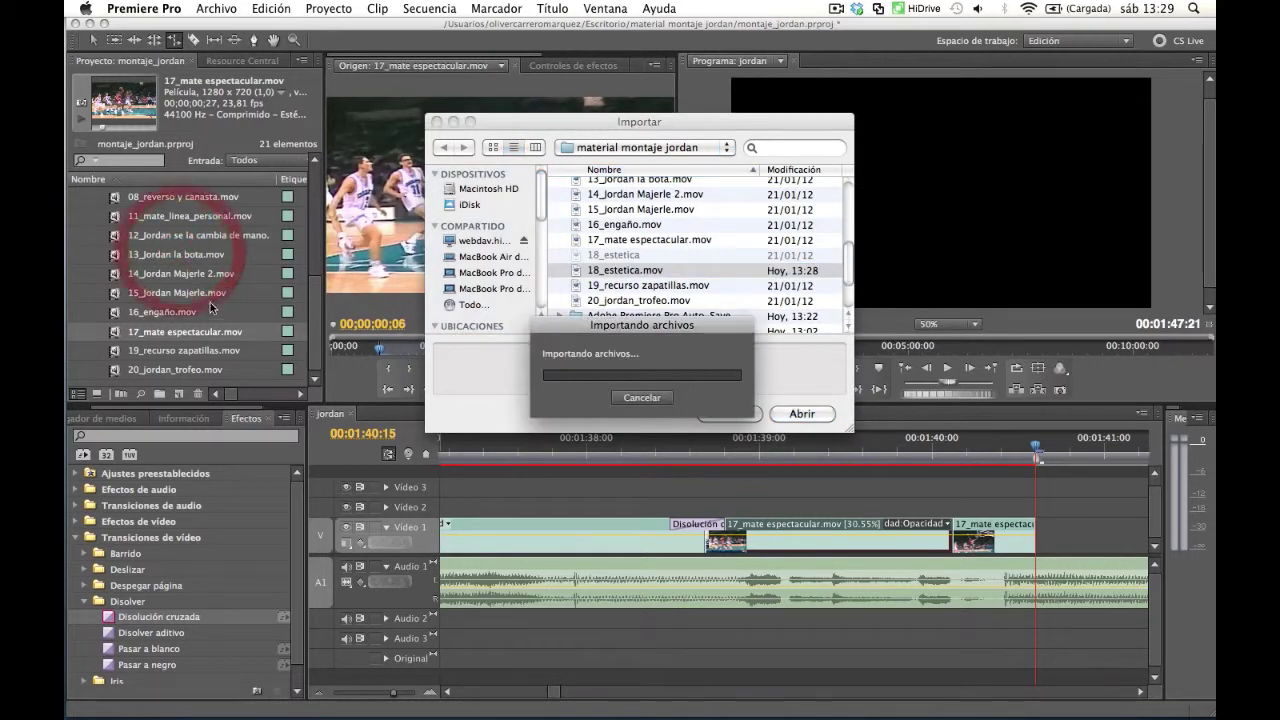
{"action": "left_click", "coordinate": [820, 415]}
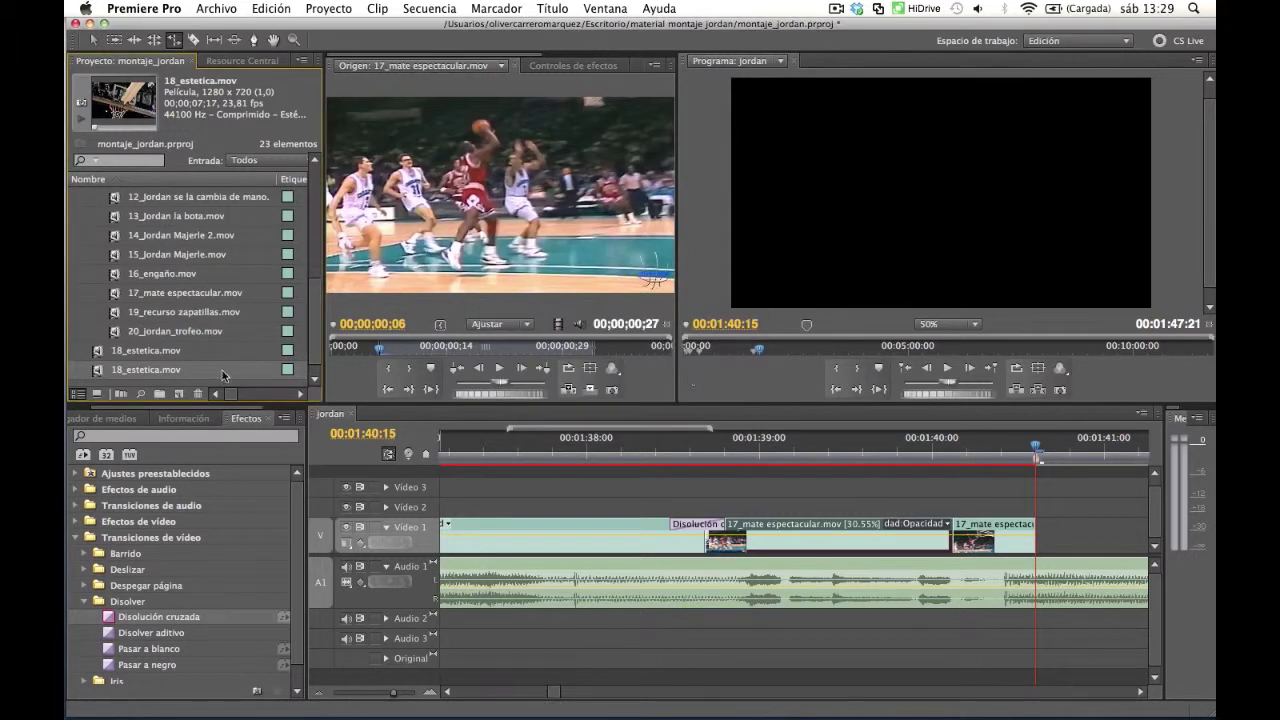
Delete the duplicate 18_estetica.mov entry and select the clip inside the video folder
{"action": "left_click", "coordinate": [172, 353]}
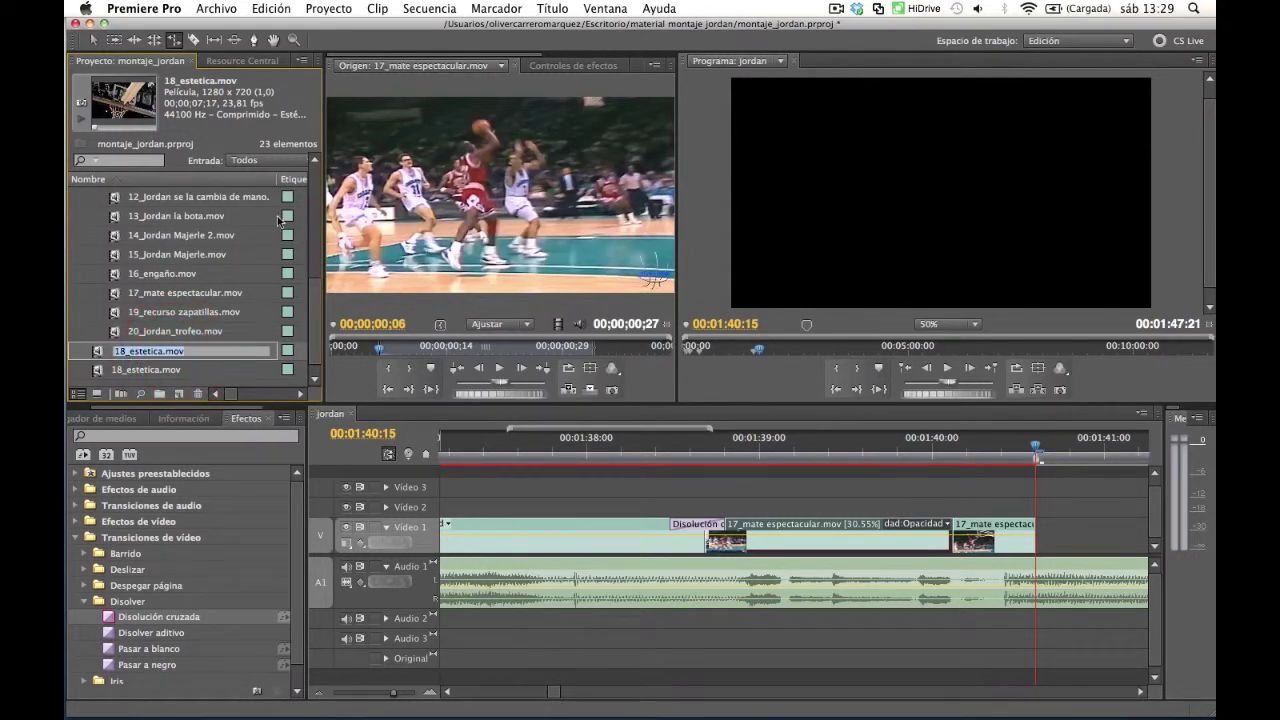
{"action": "left_click", "coordinate": [100, 353]}
{"action": "key", "text": "Delete"}
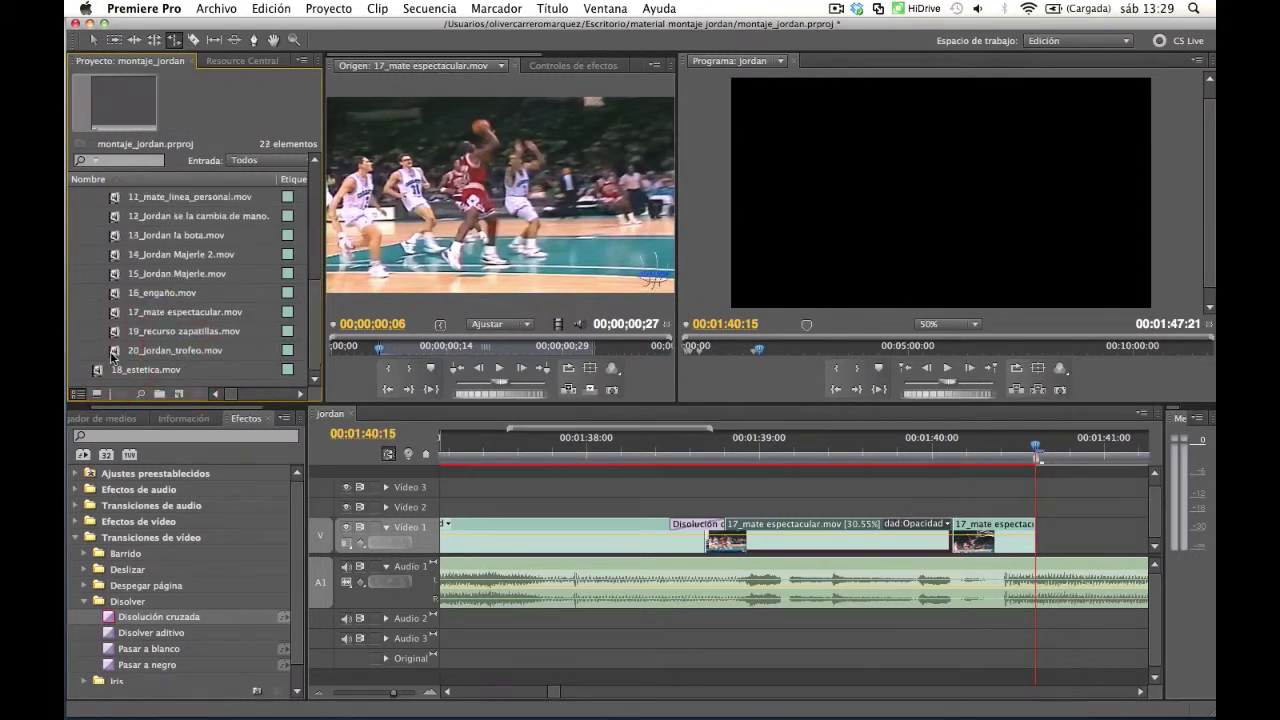
{"action": "scroll", "coordinate": [313, 228], "scroll_direction": "up", "scroll_amount": 5}
{"action": "scroll", "coordinate": [313, 228], "scroll_direction": "up", "scroll_amount": 5}
{"action": "left_click", "coordinate": [77, 300]}
{"action": "left_click", "coordinate": [77, 295]}
{"action": "left_click", "coordinate": [77, 293]}
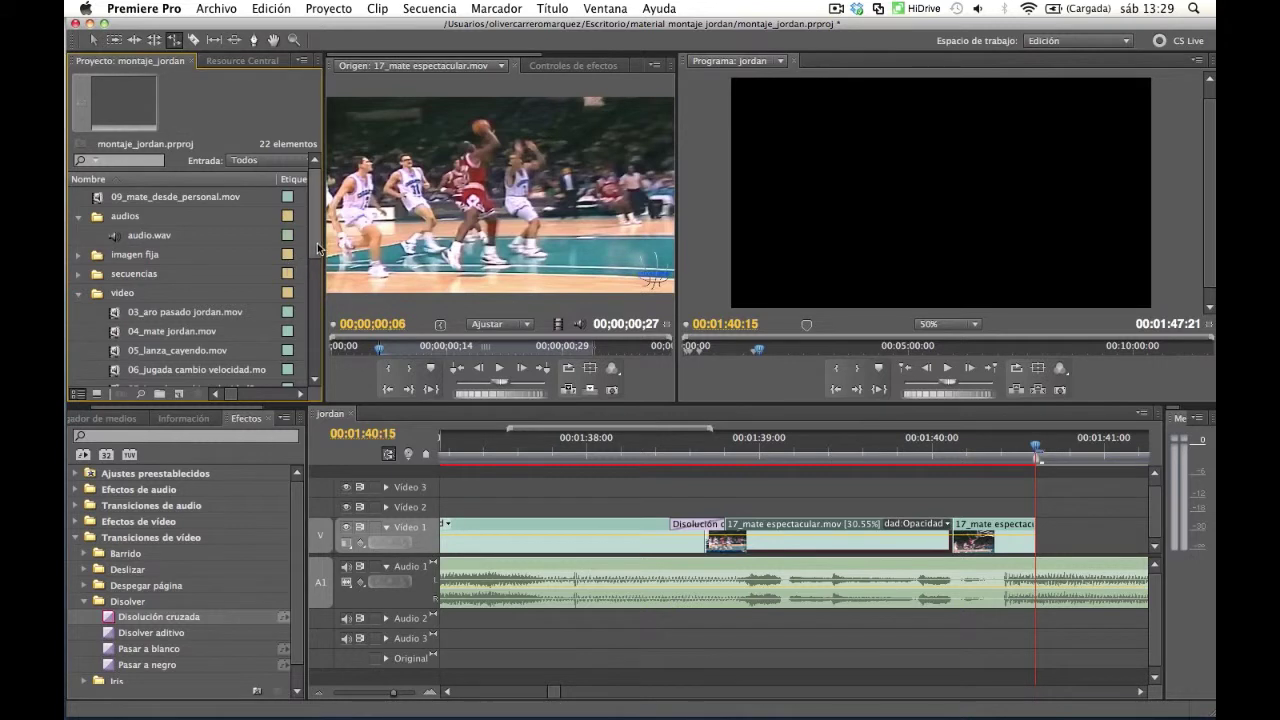
{"action": "left_click_drag", "start_coordinate": [316, 244], "coordinate": [318, 369]}
{"action": "left_click", "coordinate": [224, 369]}
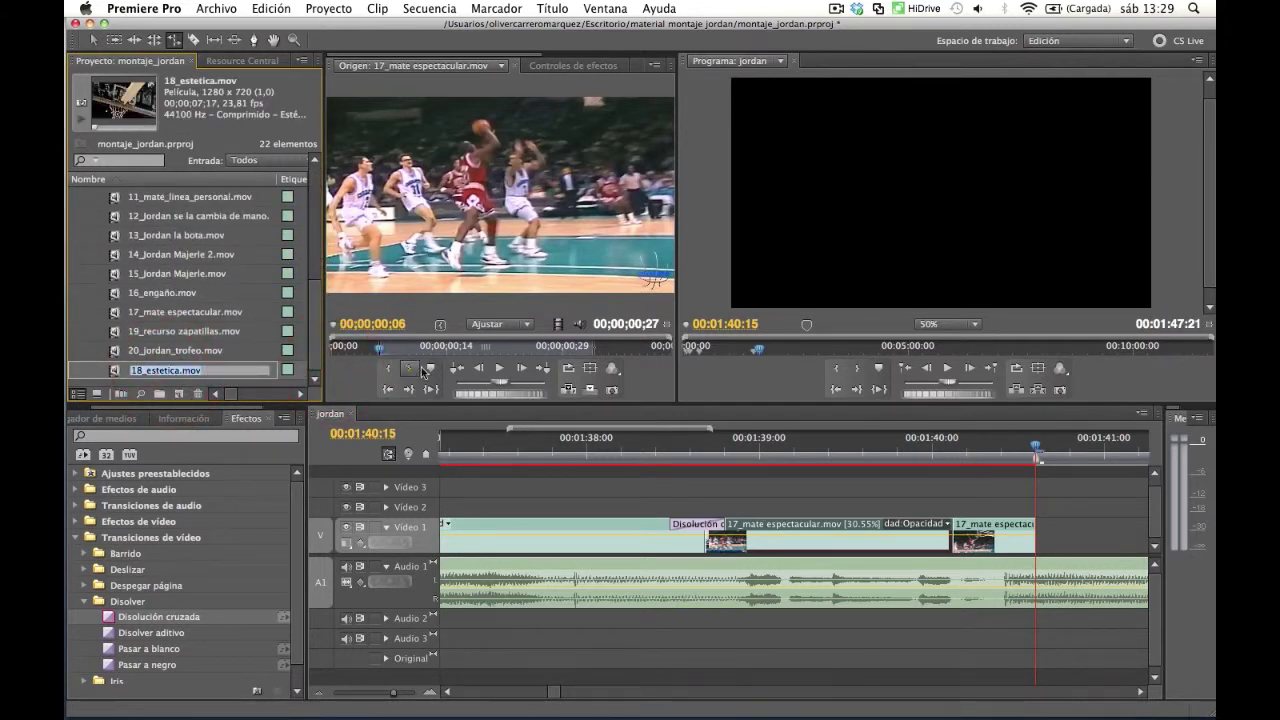
Load 18_estetica.mov in the Source monitor and play it to review the footage
{"action": "double_click", "coordinate": [117, 371]}
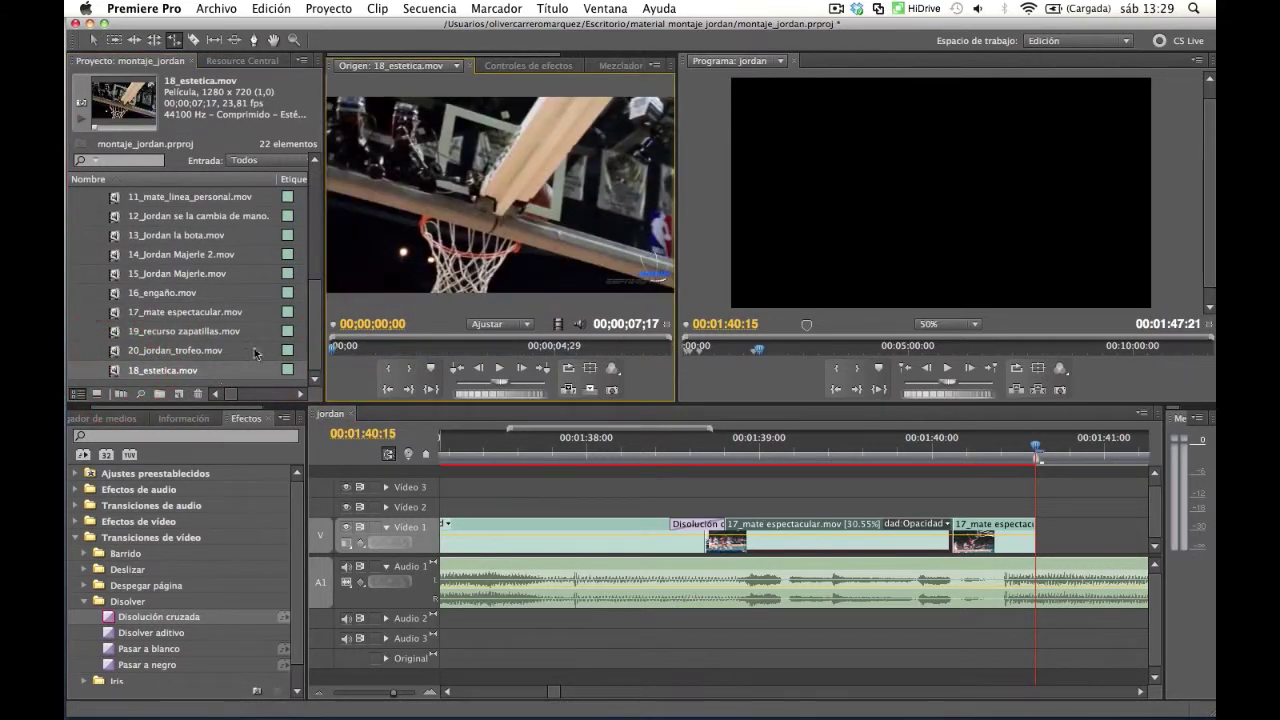
{"action": "key", "text": "space"}
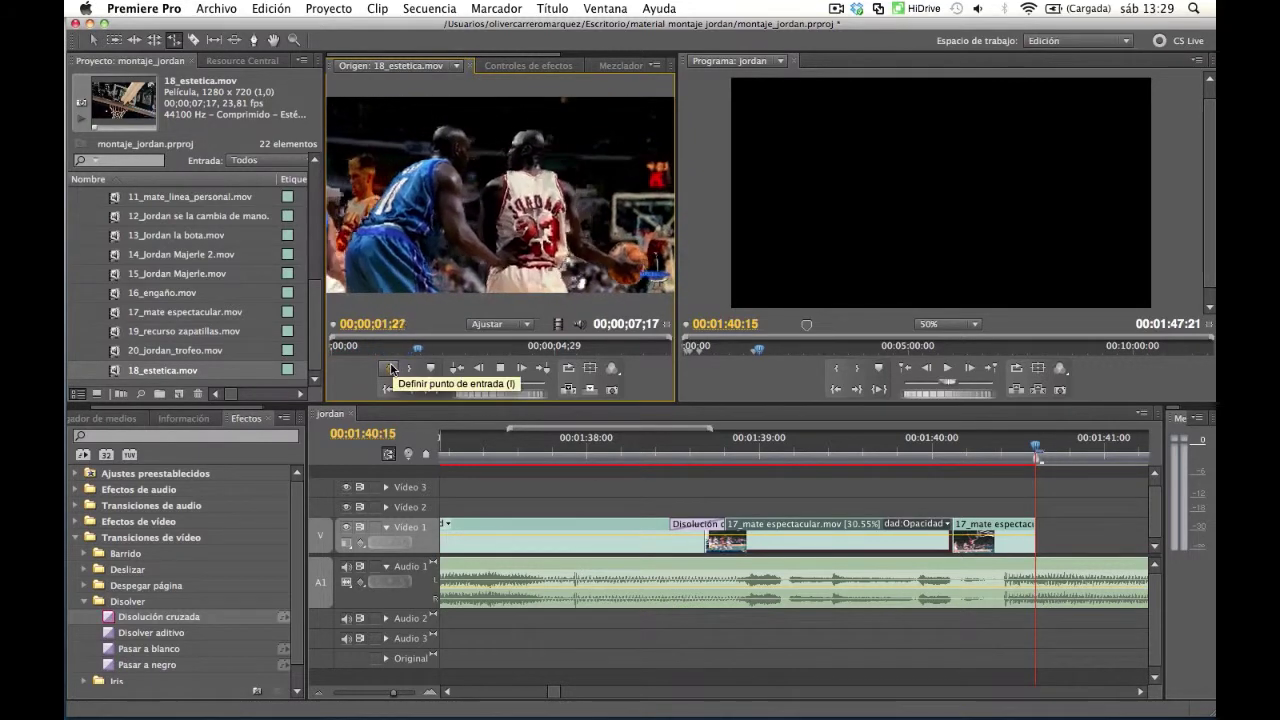
{"action": "key", "text": "space"}
{"action": "key", "text": "space"}
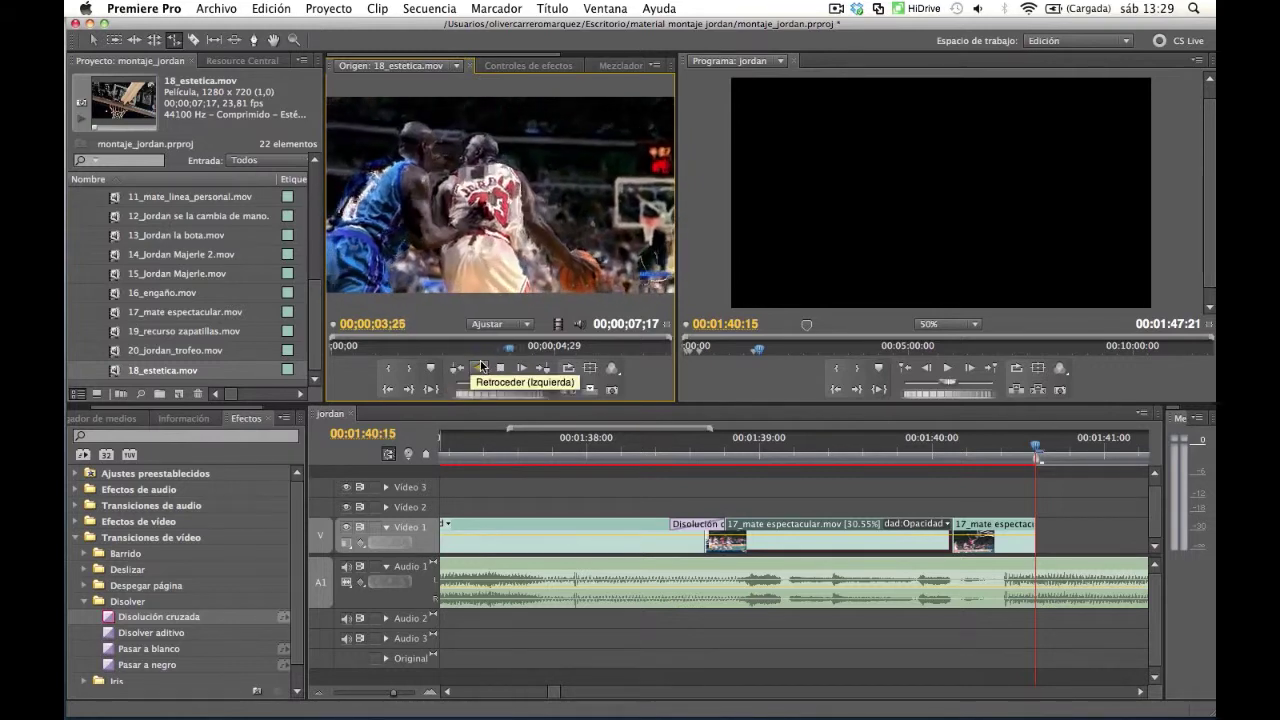
{"action": "left_click", "coordinate": [500, 367]}
Set the In point at 00;00;01;19 and the Out point for a 04;03-long section
{"action": "left_click_drag", "start_coordinate": [542, 349], "coordinate": [417, 354]}
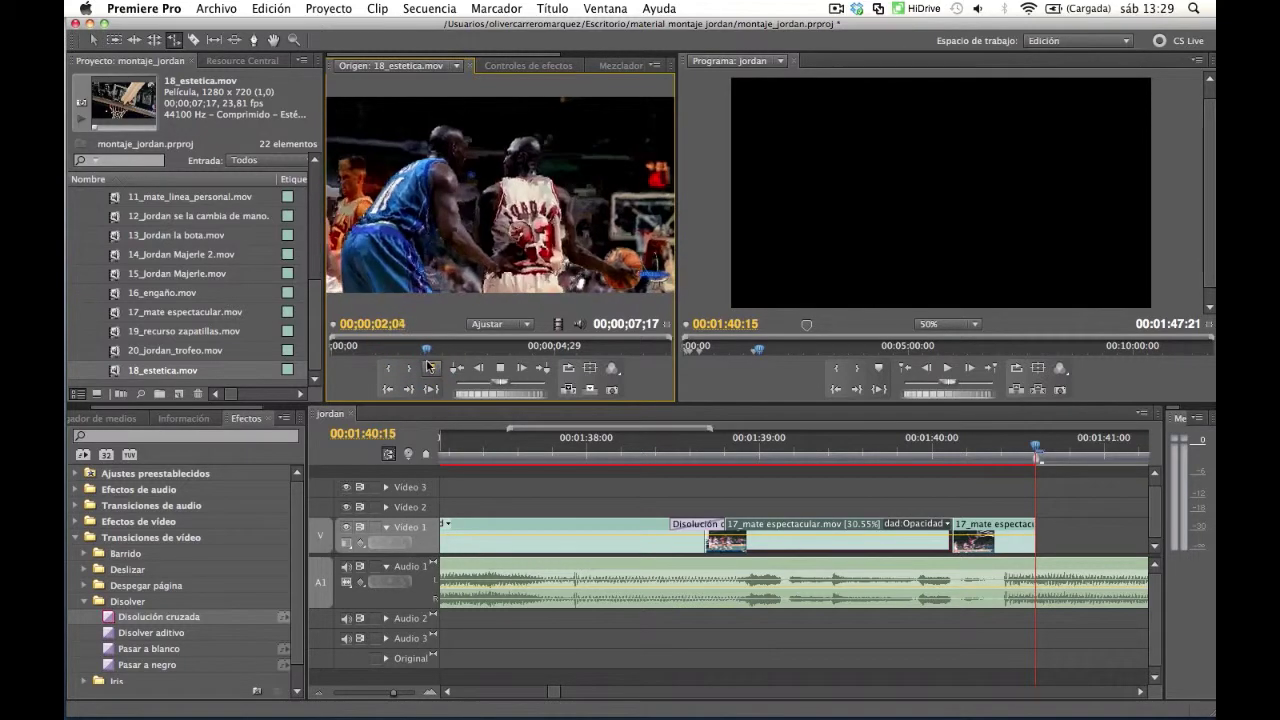
{"action": "left_click_drag", "start_coordinate": [417, 354], "coordinate": [396, 352]}
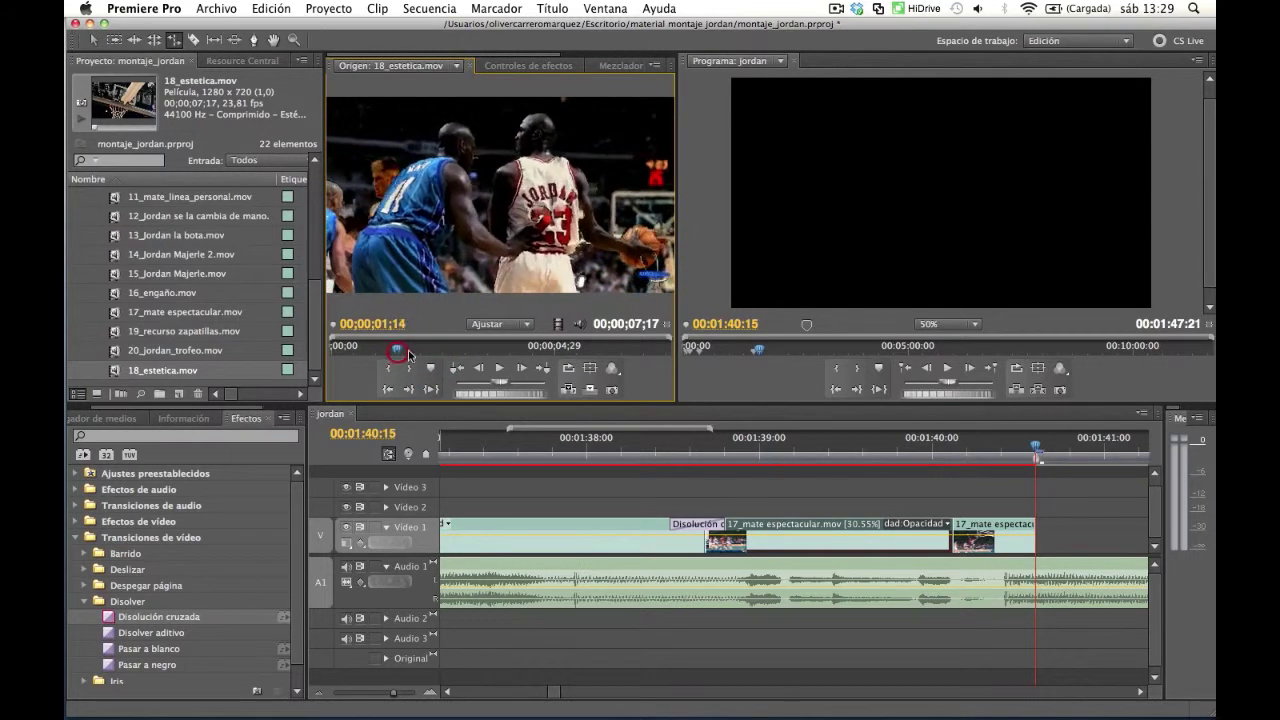
{"action": "left_click", "coordinate": [402, 356]}
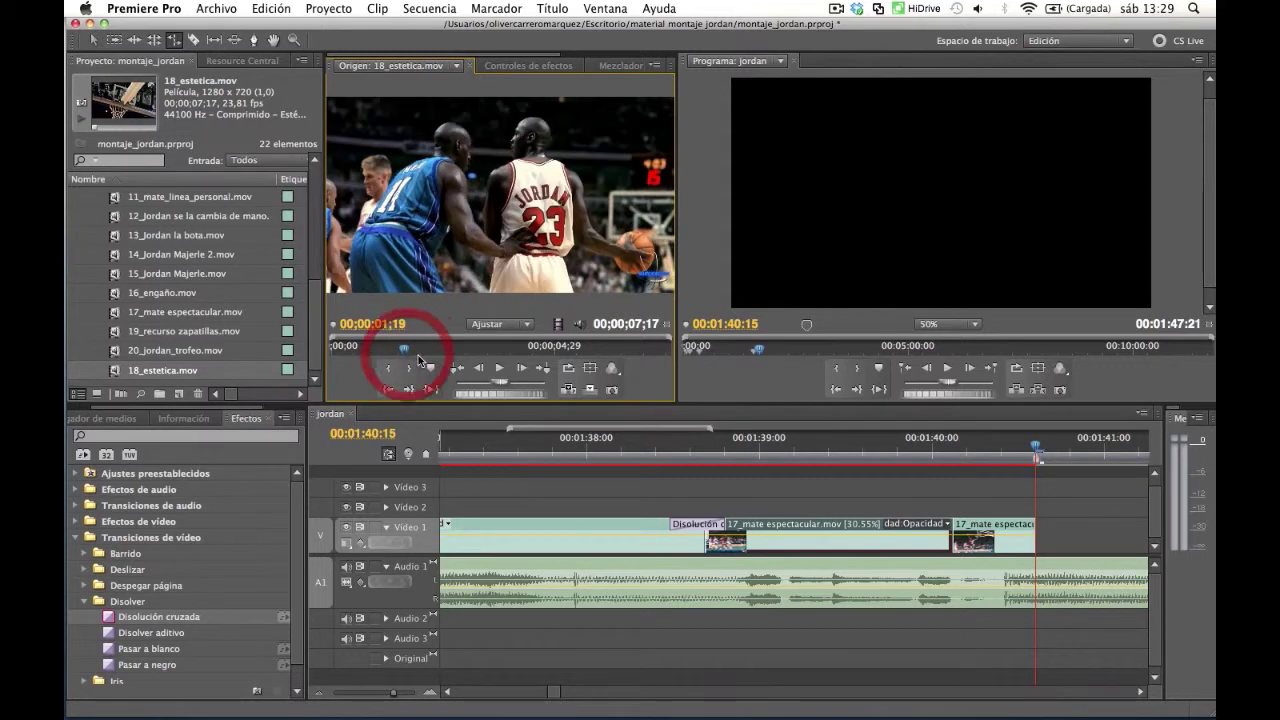
{"action": "key", "text": "i"}
{"action": "key", "text": "space"}
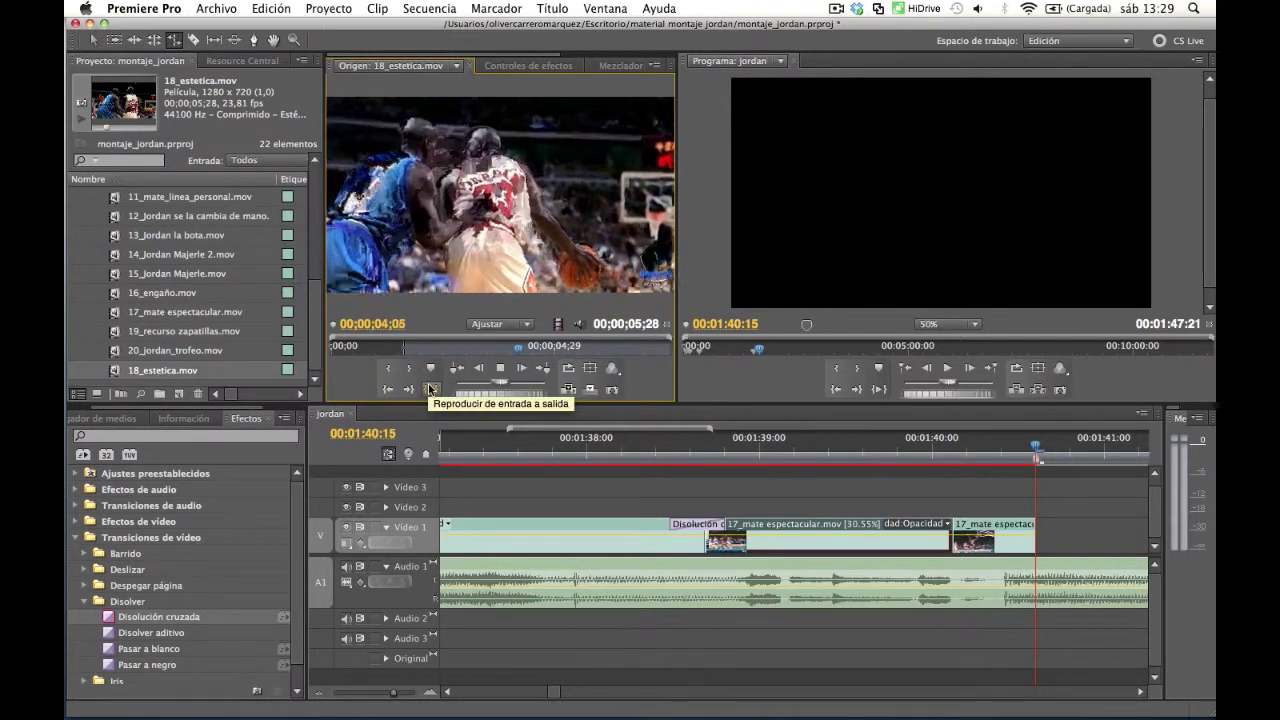
{"action": "left_click", "coordinate": [431, 389]}
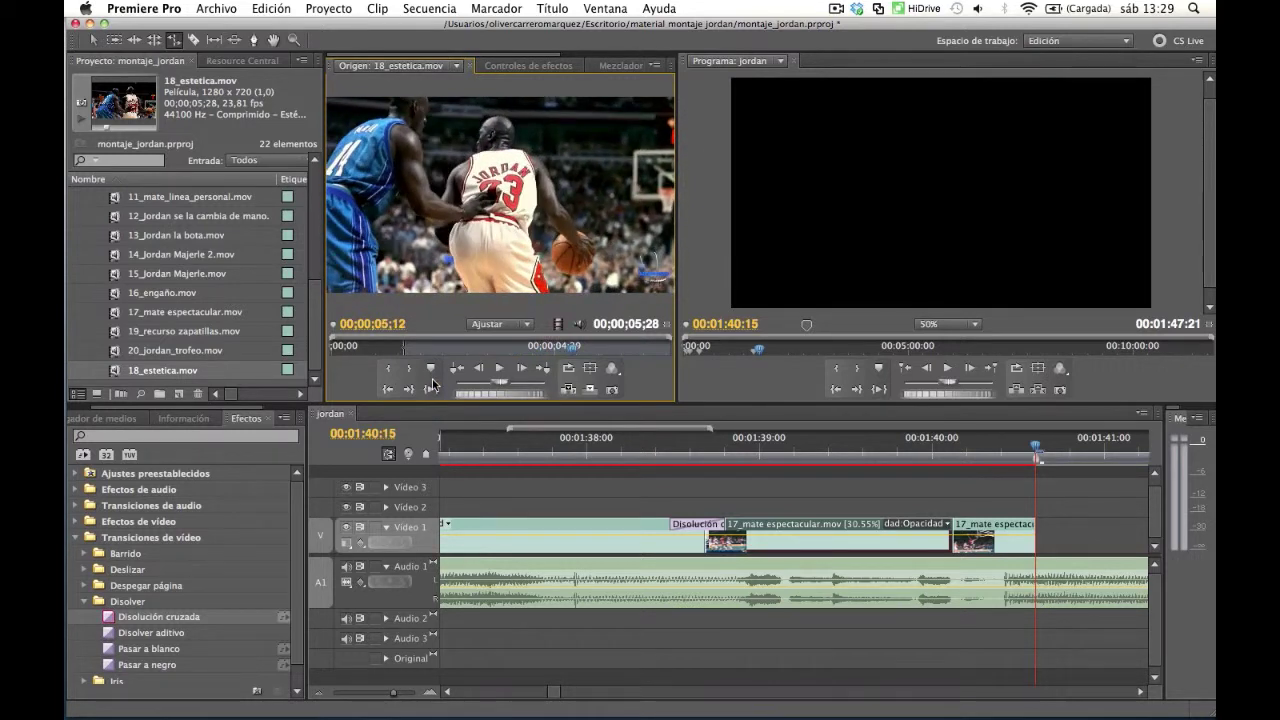
{"action": "left_click", "coordinate": [431, 389]}
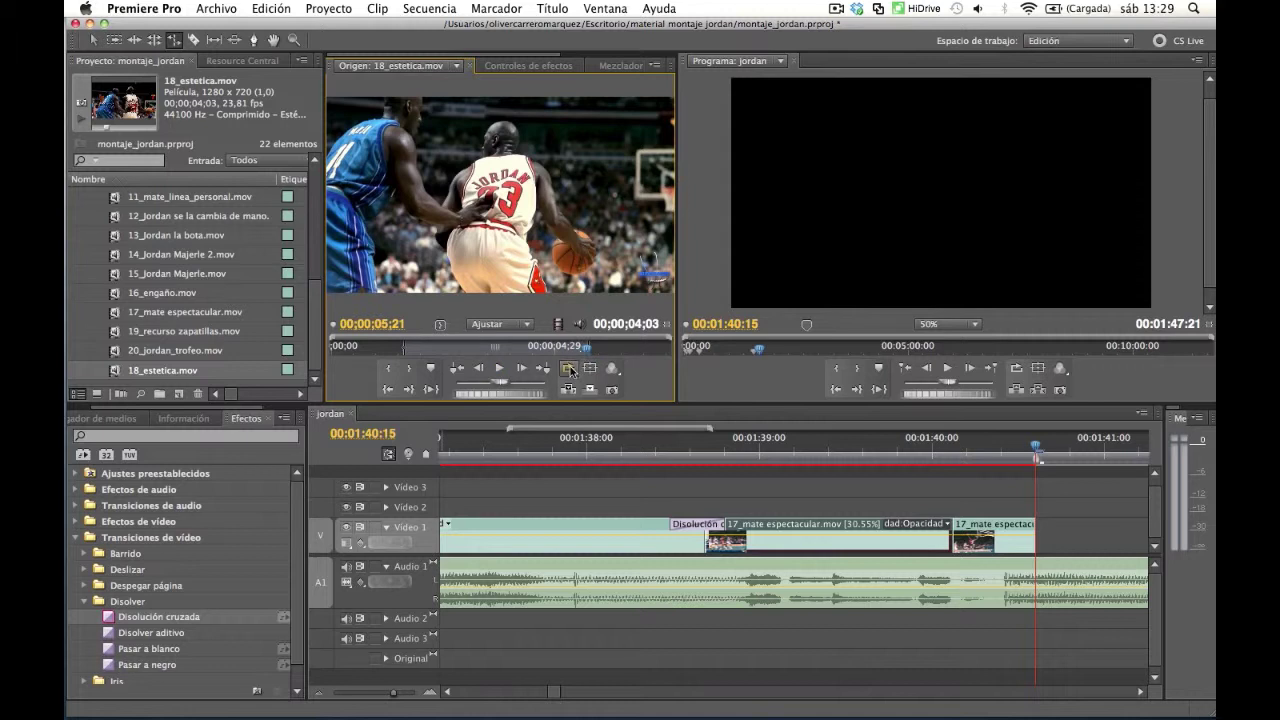
Place trimmed 18_estetica.mov after 17_mate on Video 1, trying then undoing a cross-dissolve
{"action": "left_click_drag", "start_coordinate": [563, 330], "coordinate": [1040, 538]}
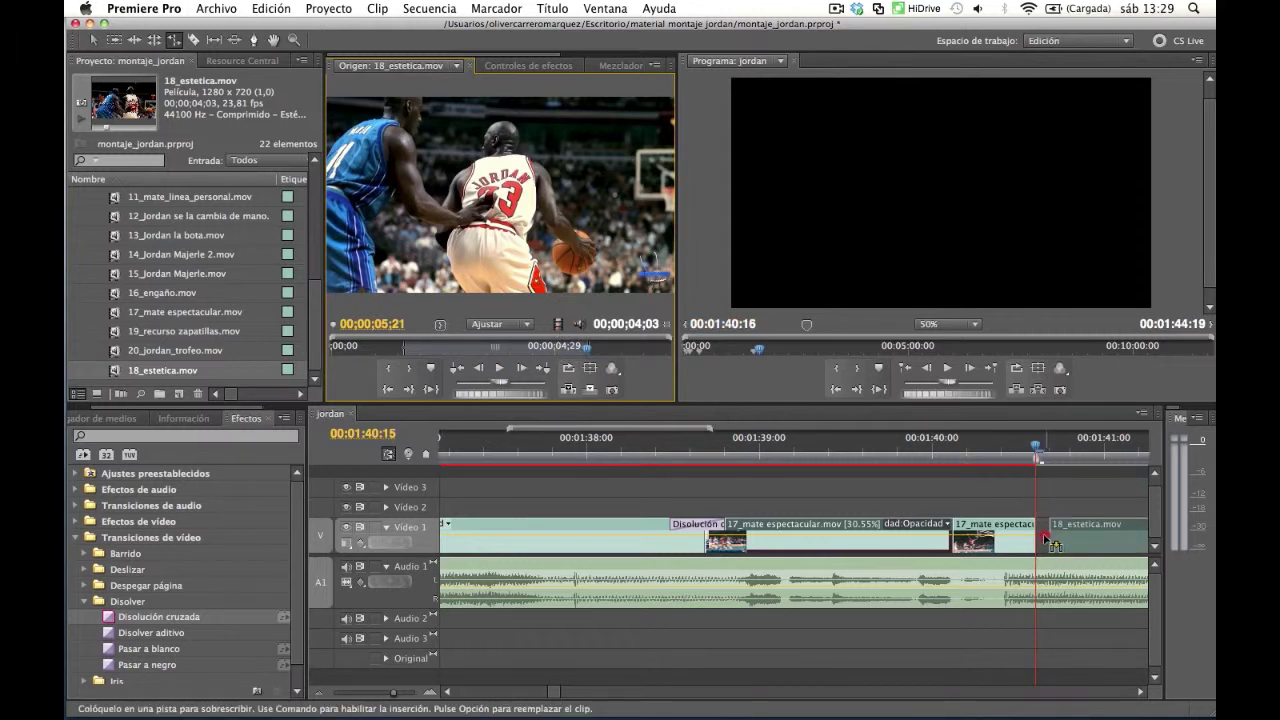
{"action": "left_click_drag", "start_coordinate": [118, 620], "coordinate": [1044, 530]}
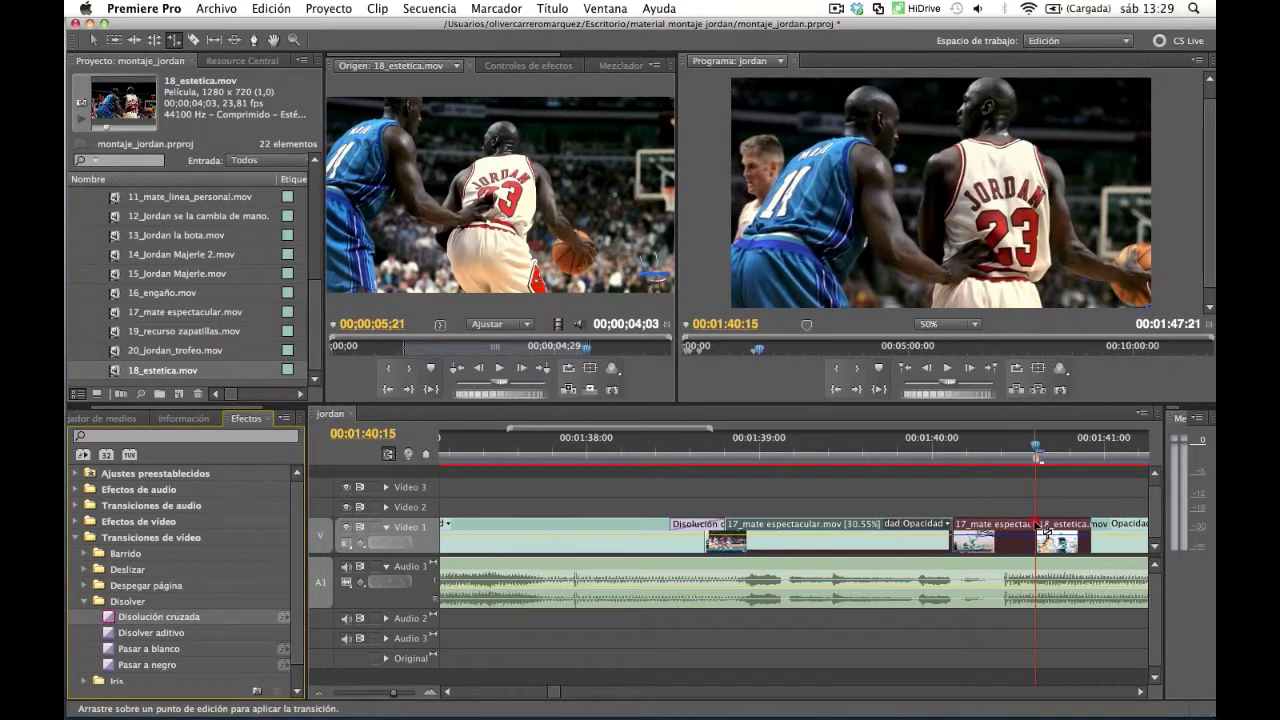
{"action": "left_click_drag", "start_coordinate": [1044, 530], "coordinate": [1034, 531]}
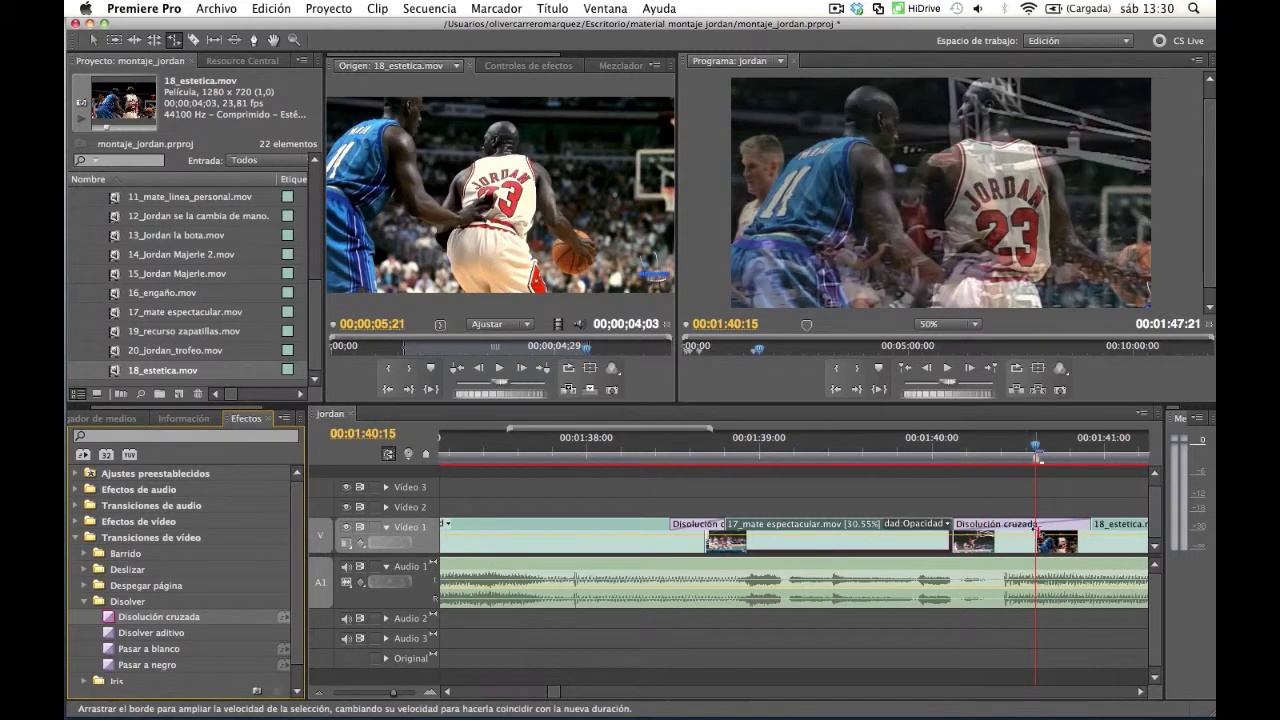
{"action": "key", "text": "super+z"}
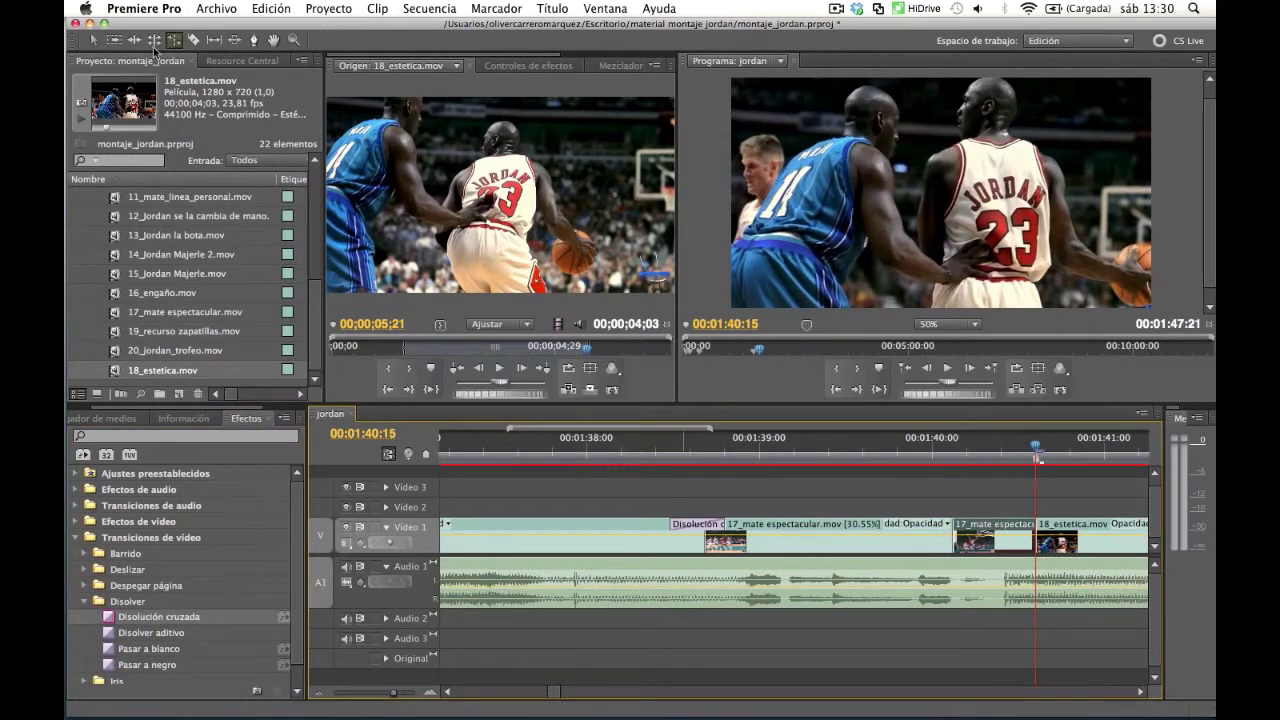
Add Disolución cruzada at the 17_mate/18_estetica cut, trim its edges, and preview it
{"action": "left_click", "coordinate": [93, 40]}
{"action": "left_click", "coordinate": [965, 510]}
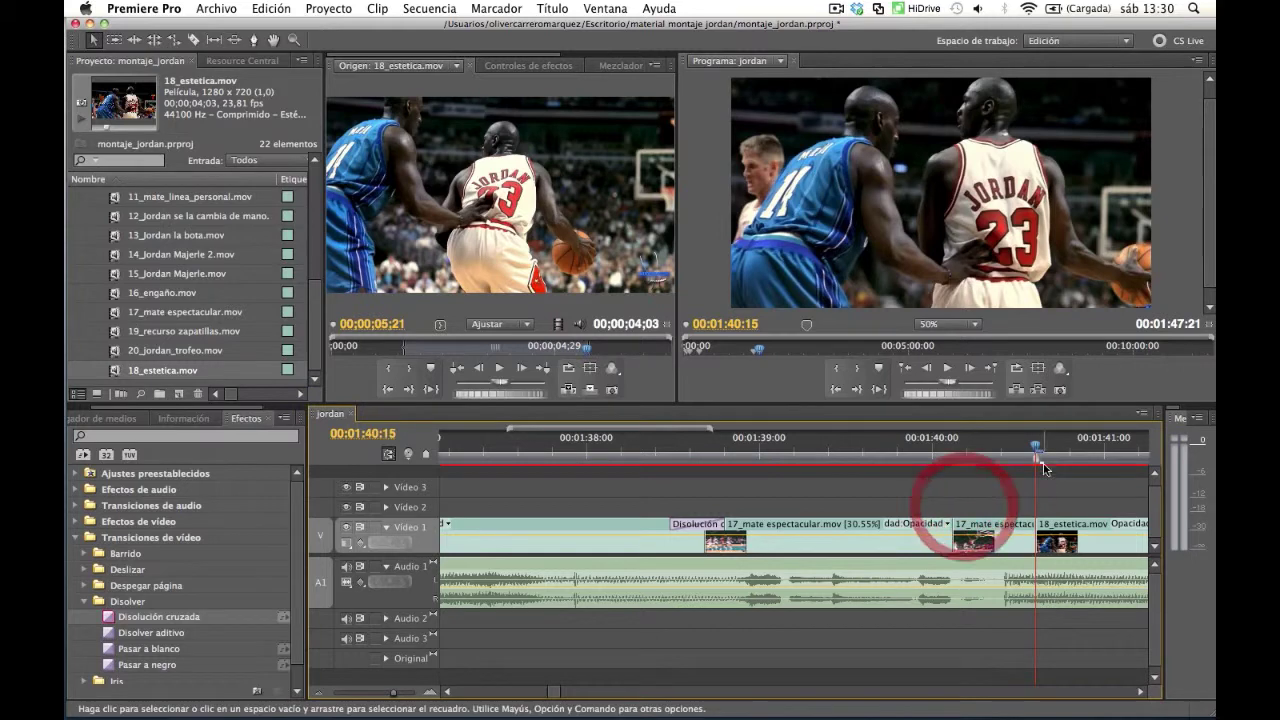
{"action": "left_click", "coordinate": [994, 450]}
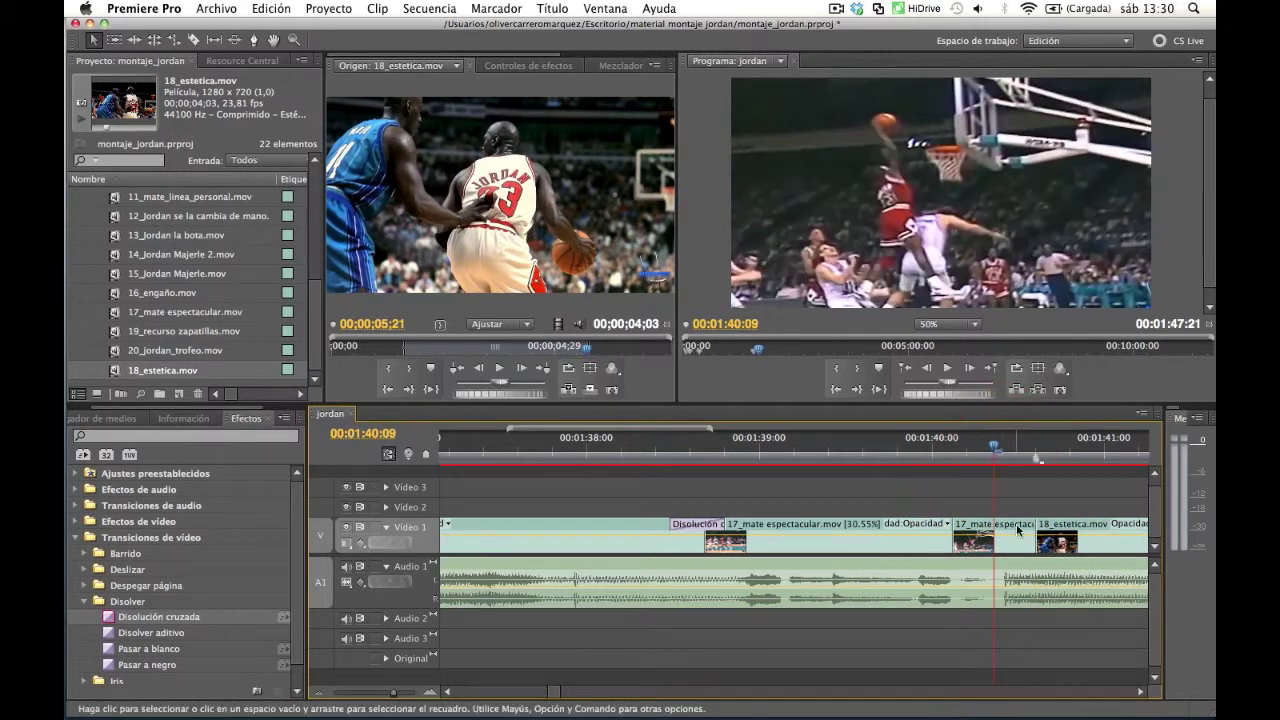
{"action": "mouse_move", "coordinate": [109, 617]}
{"action": "left_mouse_down"}
{"action": "mouse_move", "coordinate": [1013, 503]}
{"action": "mouse_move", "coordinate": [1035, 522]}
{"action": "left_mouse_up"}
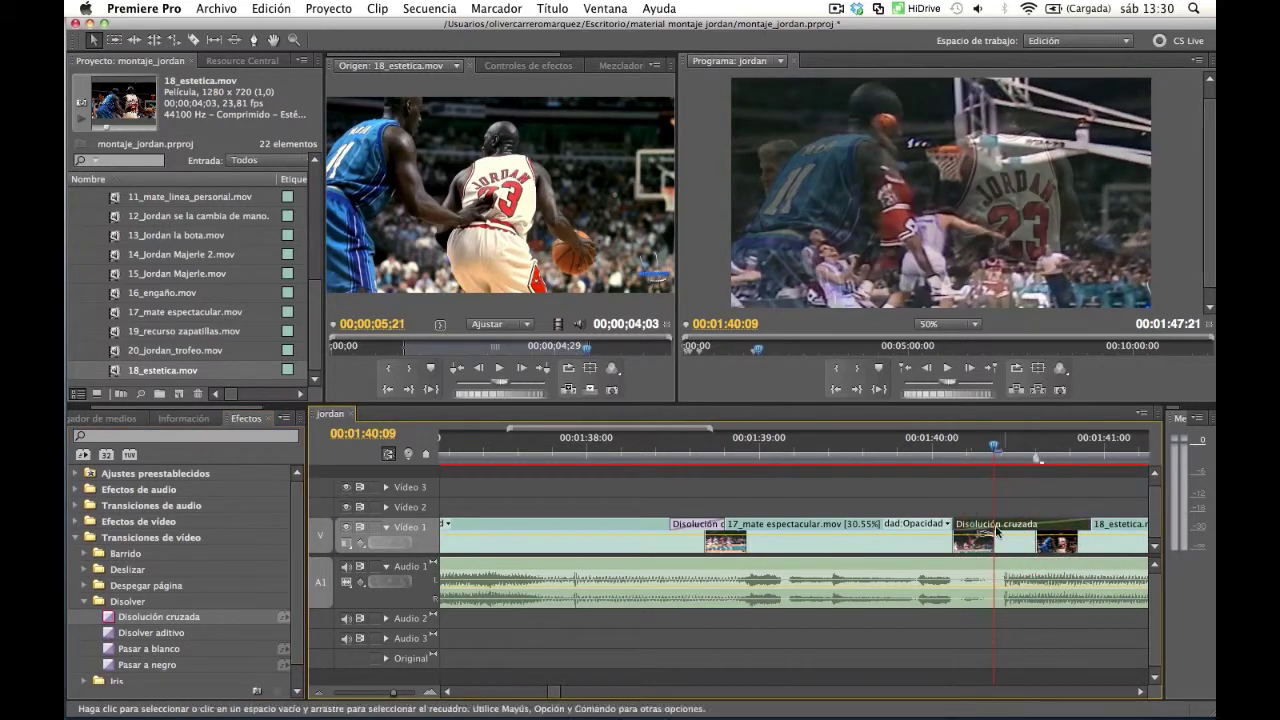
{"action": "left_click_drag", "start_coordinate": [955, 524], "coordinate": [983, 524]}
{"action": "left_click_drag", "start_coordinate": [1078, 524], "coordinate": [998, 522]}
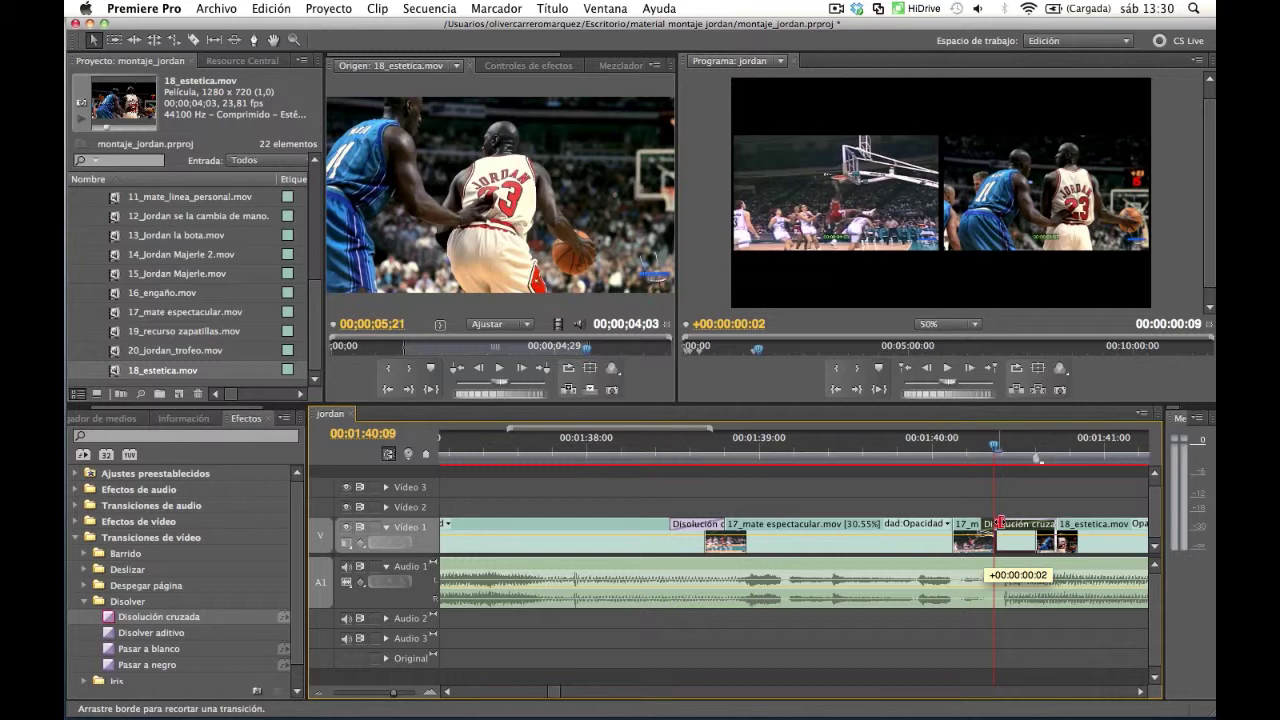
{"action": "left_click_drag", "start_coordinate": [998, 522], "coordinate": [998, 522]}
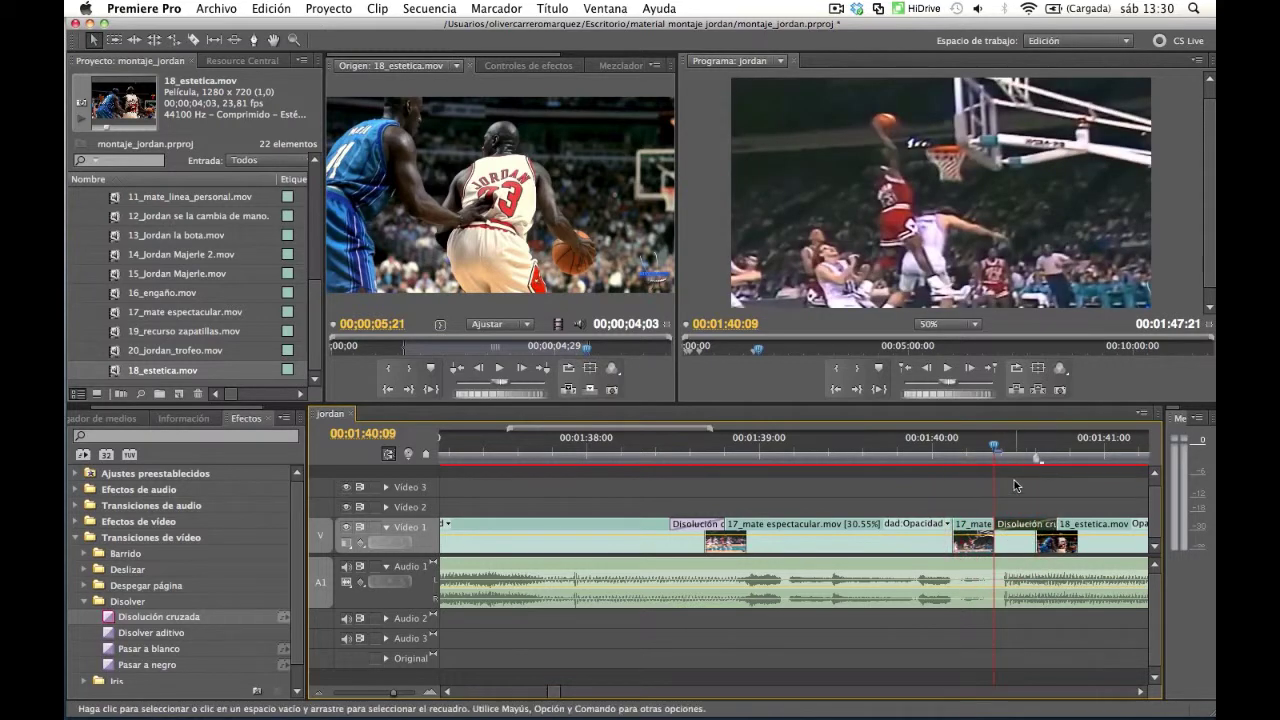
{"action": "left_click", "coordinate": [964, 458]}
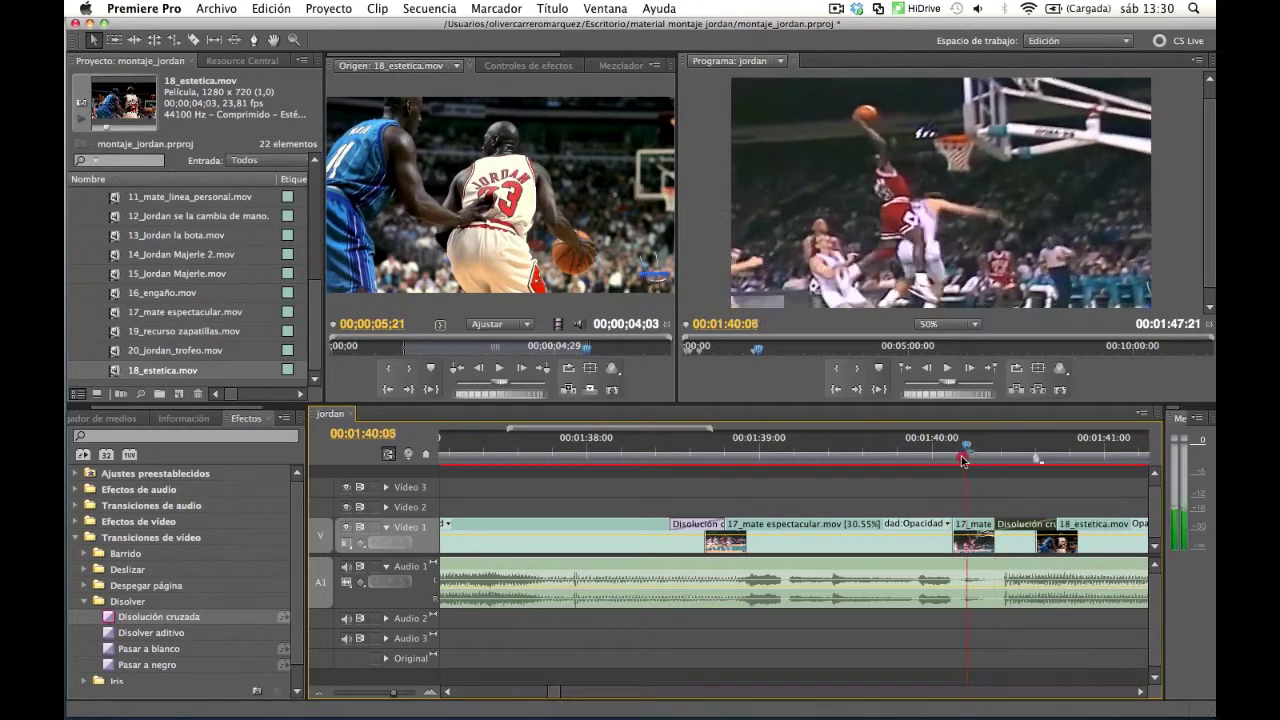
{"action": "key", "text": "space"}
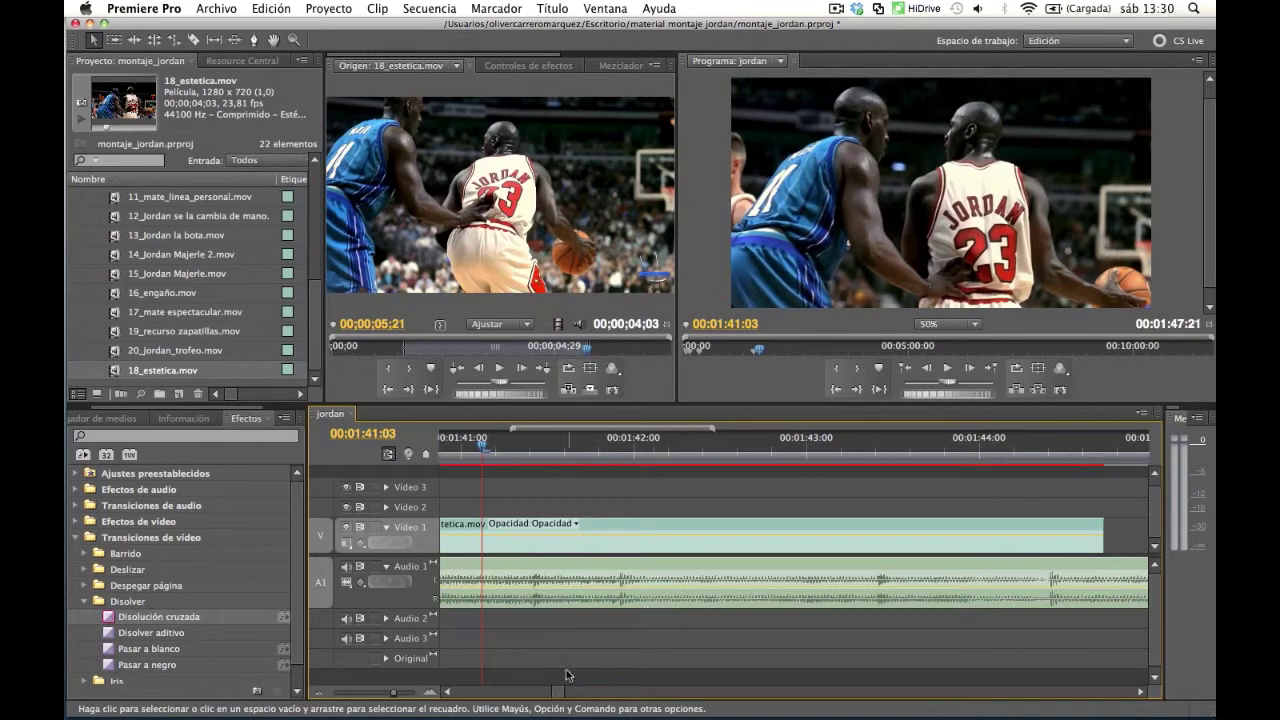
Extend the cross dissolve by four frames and play the sequence through it
{"action": "left_click_drag", "start_coordinate": [560, 692], "coordinate": [555, 693]}
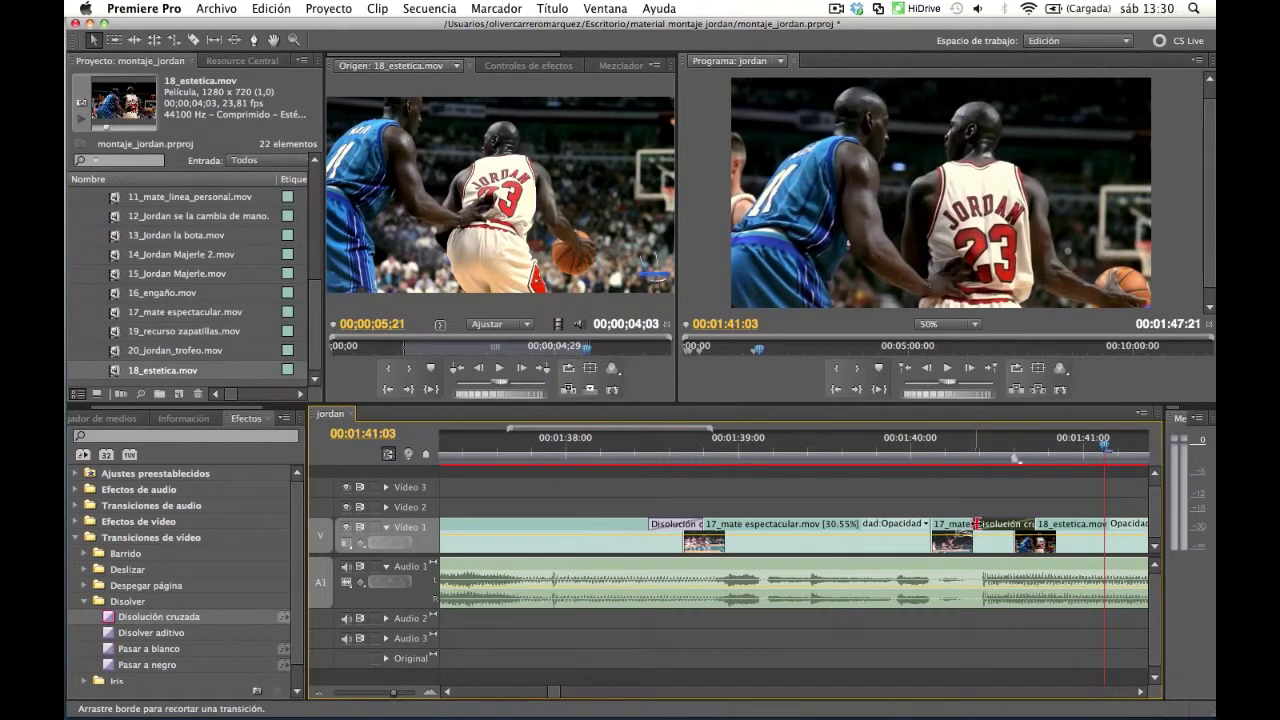
{"action": "left_click_drag", "start_coordinate": [977, 524], "coordinate": [1006, 524]}
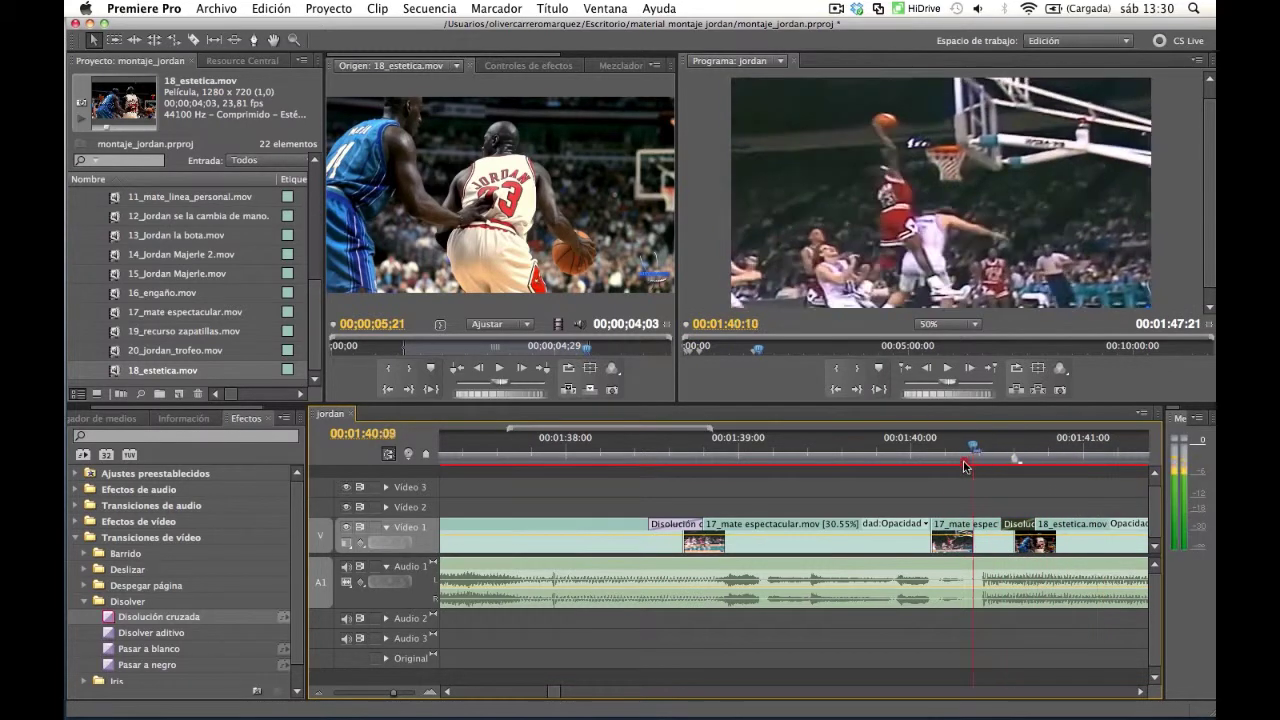
{"action": "left_click_drag", "start_coordinate": [1100, 458], "coordinate": [952, 460]}
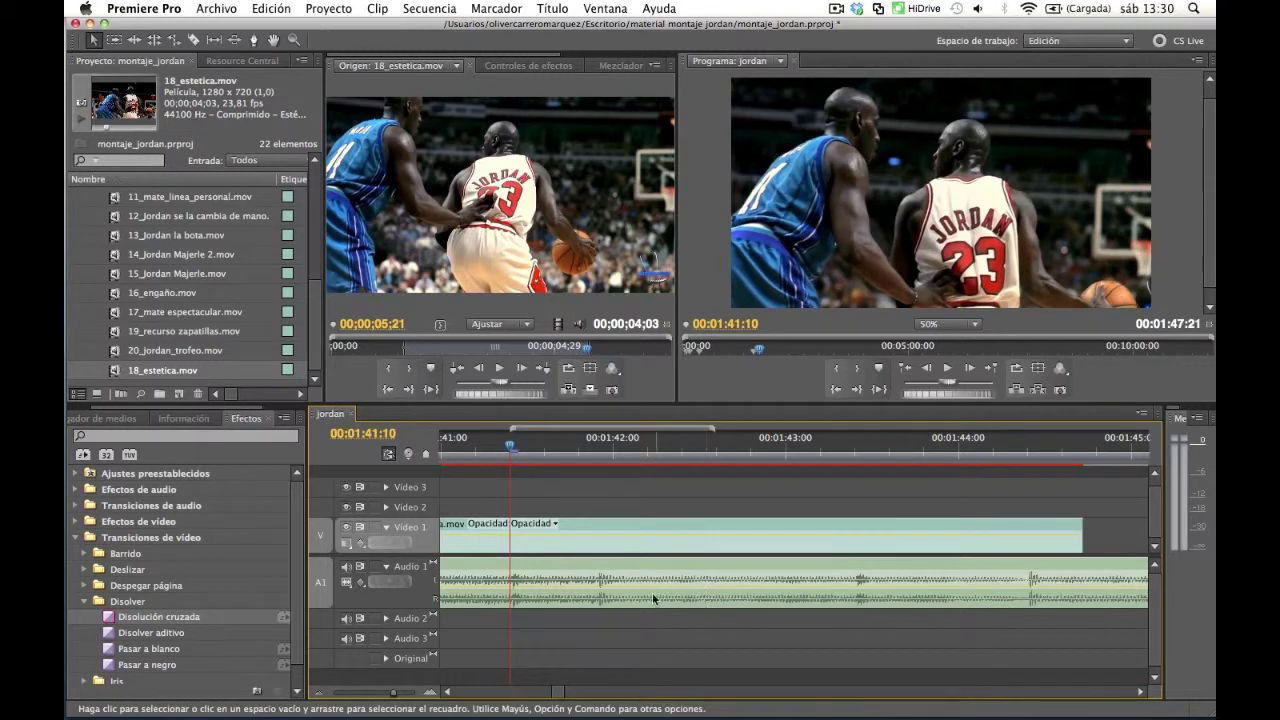
{"action": "scroll", "coordinate": [558, 696], "scroll_direction": "up", "scroll_amount": 5}
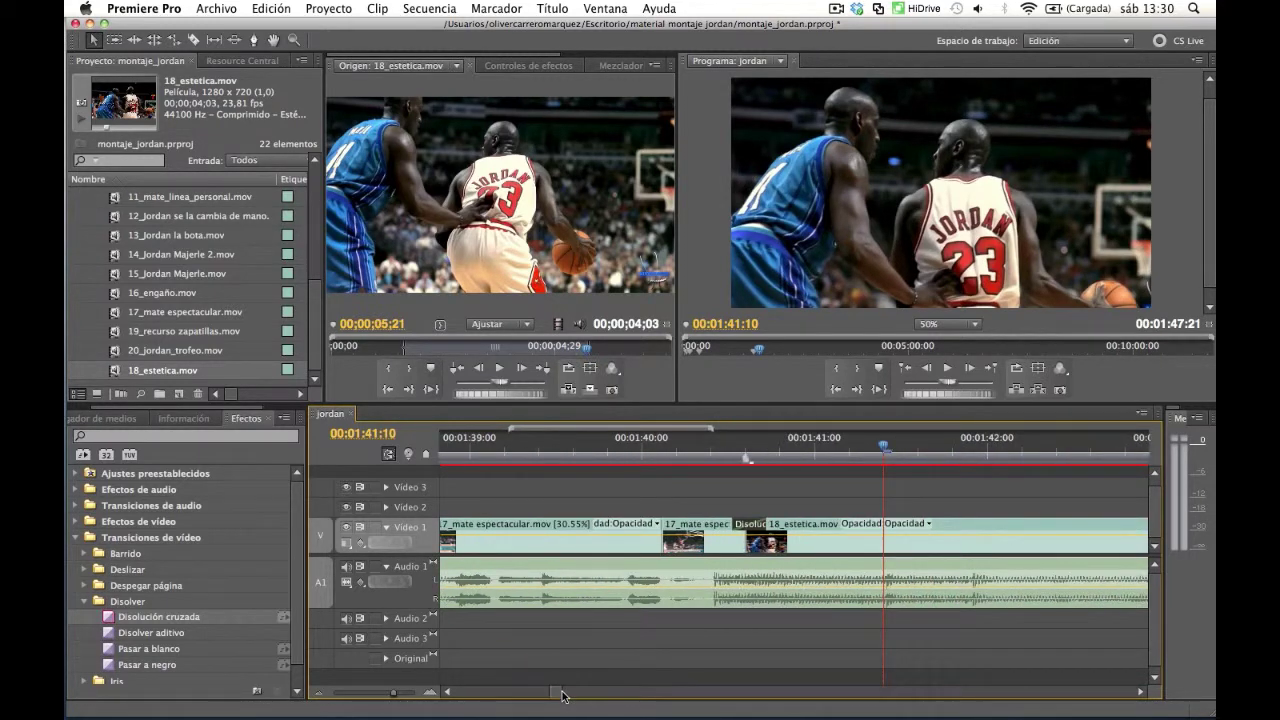
{"action": "key", "text": "space"}
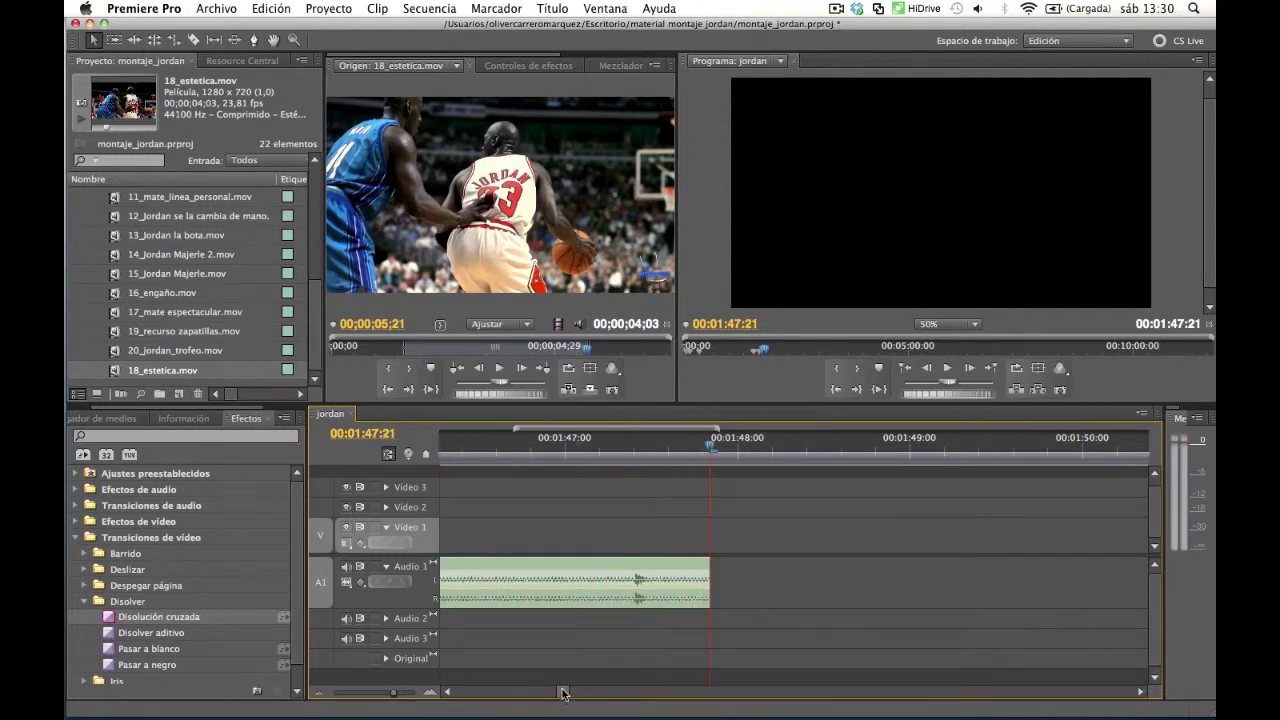
{"action": "left_click", "coordinate": [700, 452]}
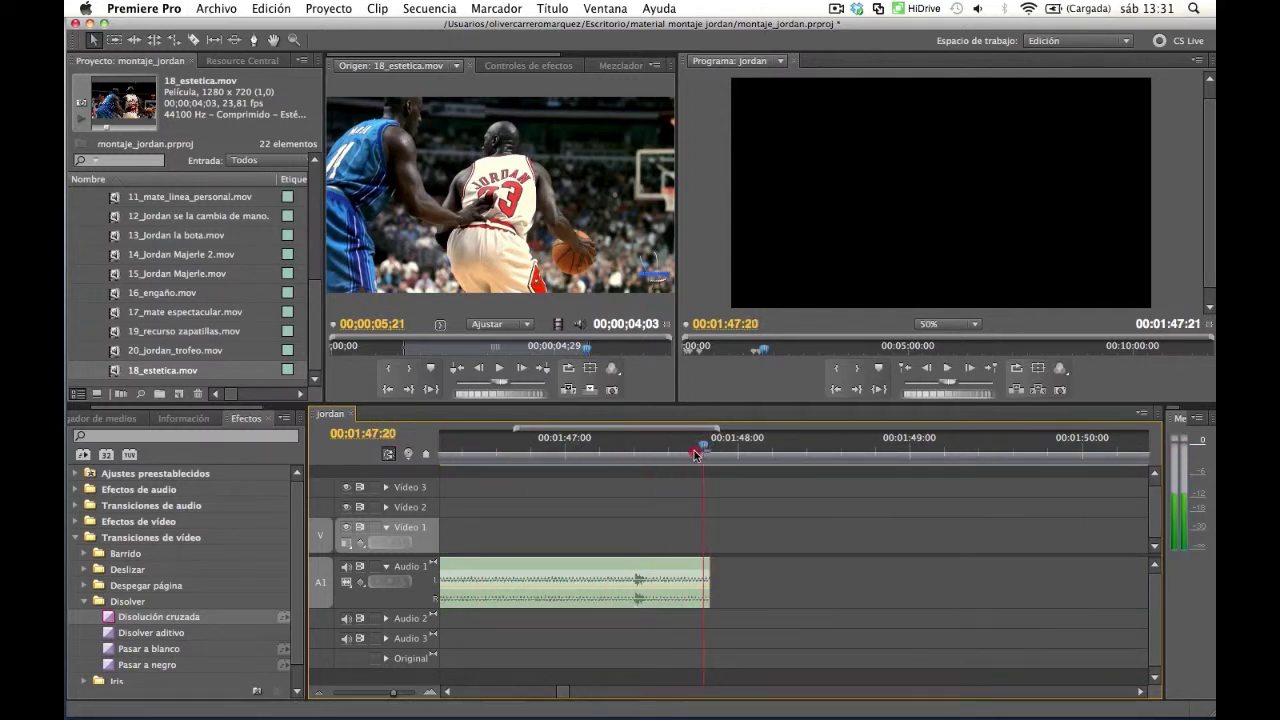
{"action": "left_click", "coordinate": [528, 455]}
{"action": "left_click_drag", "start_coordinate": [563, 691], "coordinate": [558, 700]}
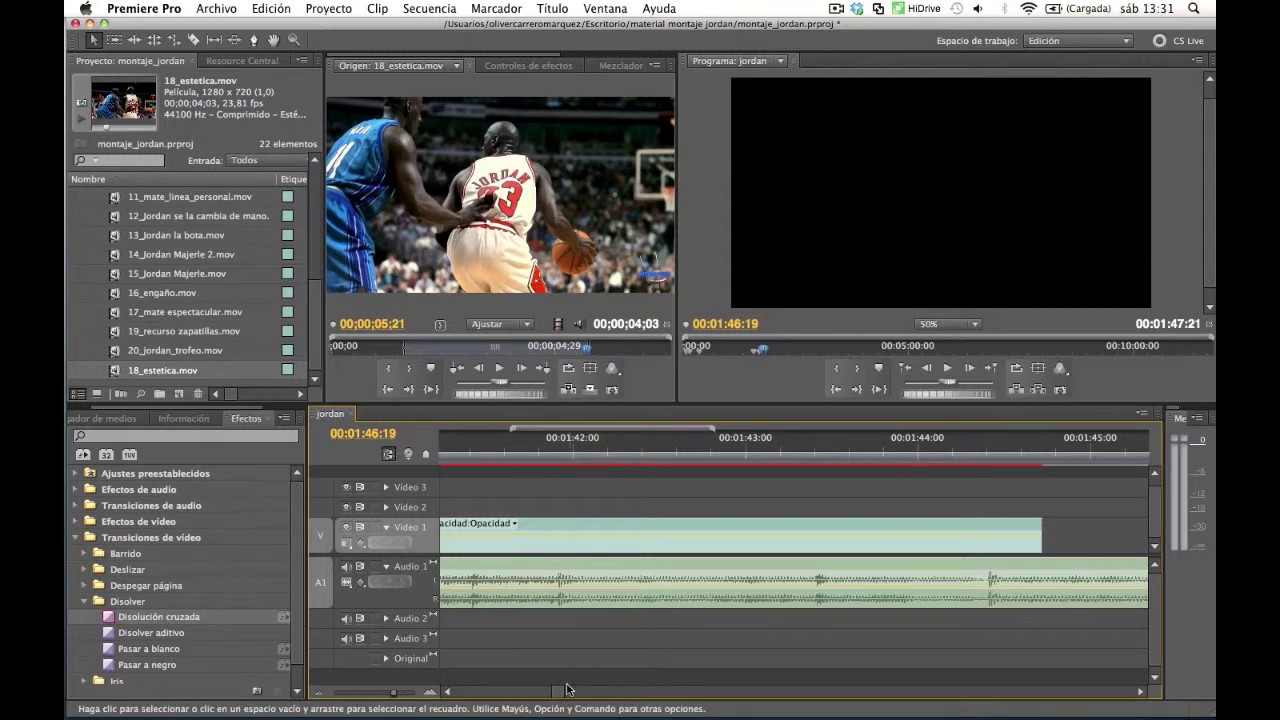
Play the end of the sequence and stop the playhead at 01:43:00
{"action": "left_click_drag", "start_coordinate": [567, 688], "coordinate": [557, 688]}
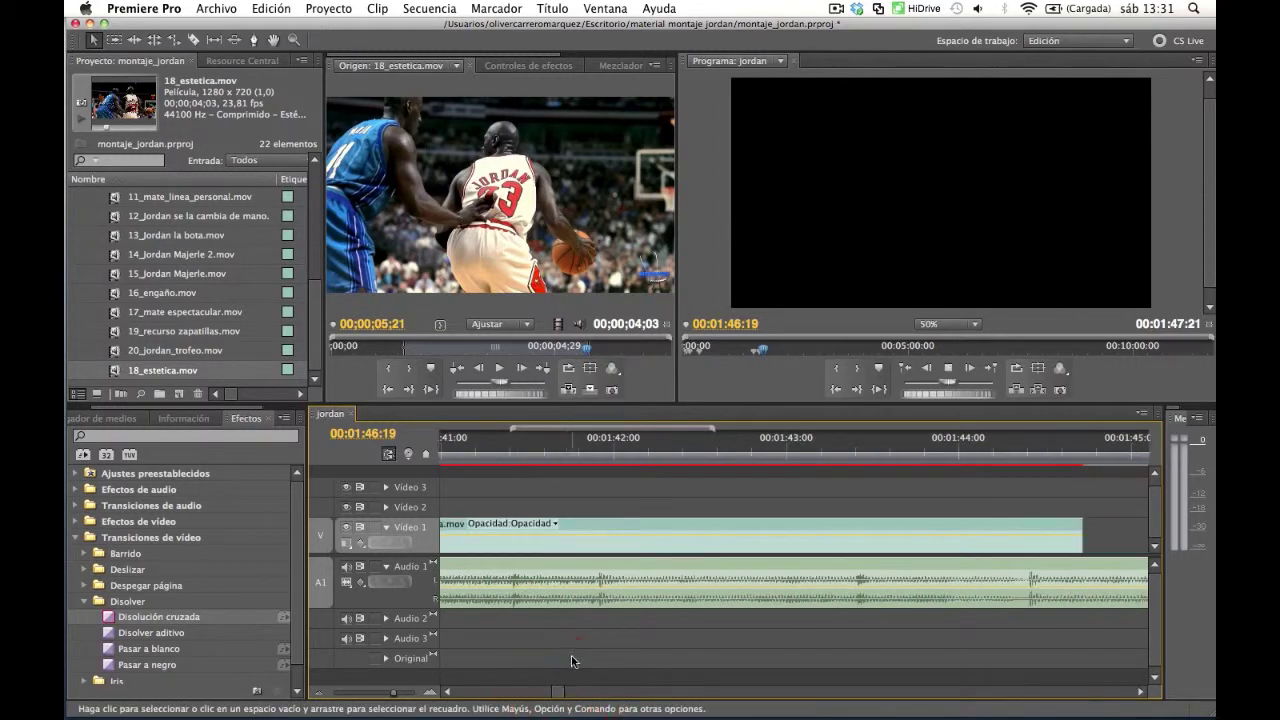
{"action": "key", "text": "space"}
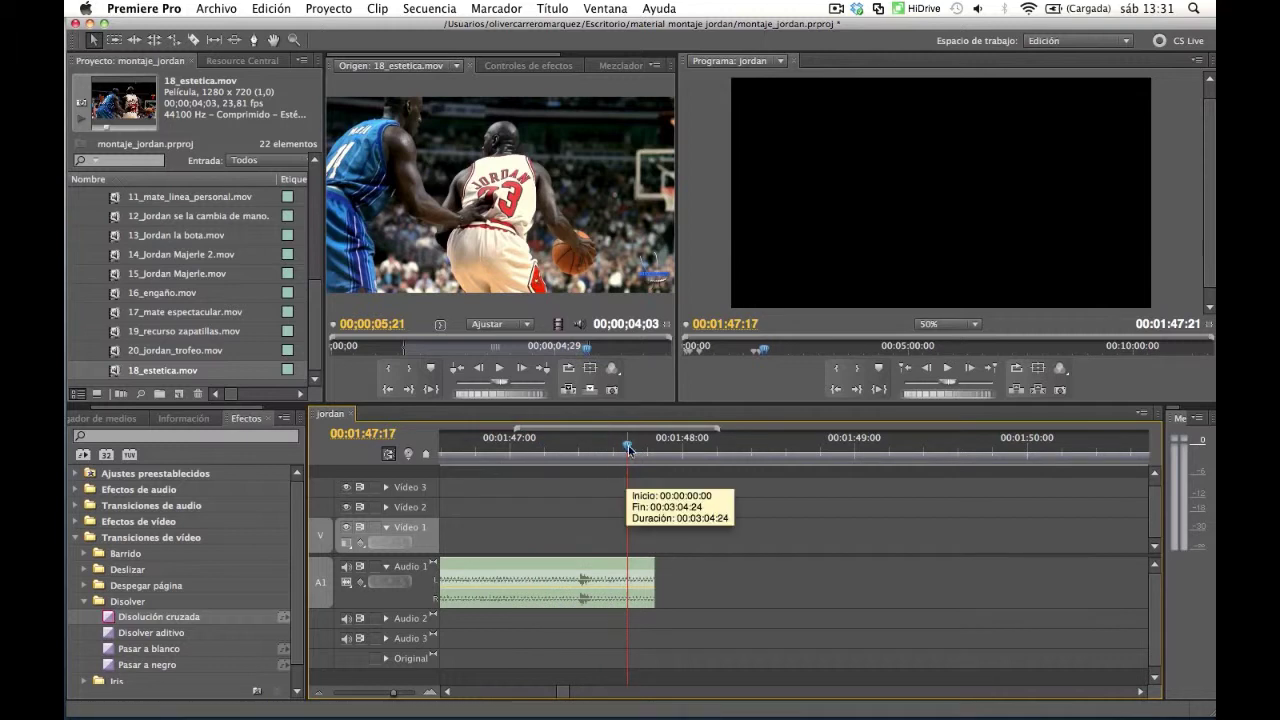
{"action": "key", "text": "j"}
{"action": "left_click_drag", "start_coordinate": [565, 691], "coordinate": [560, 692]}
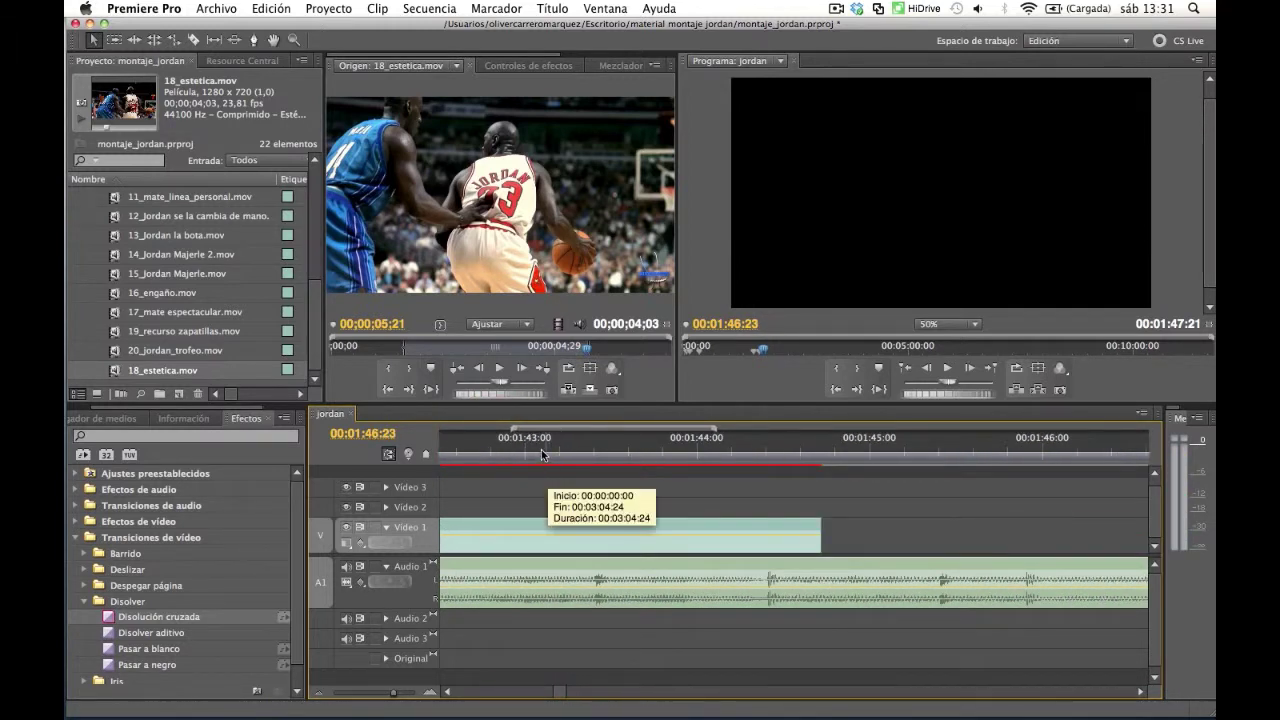
{"action": "left_click", "coordinate": [532, 447]}
{"action": "left_click_drag", "start_coordinate": [534, 449], "coordinate": [523, 449]}
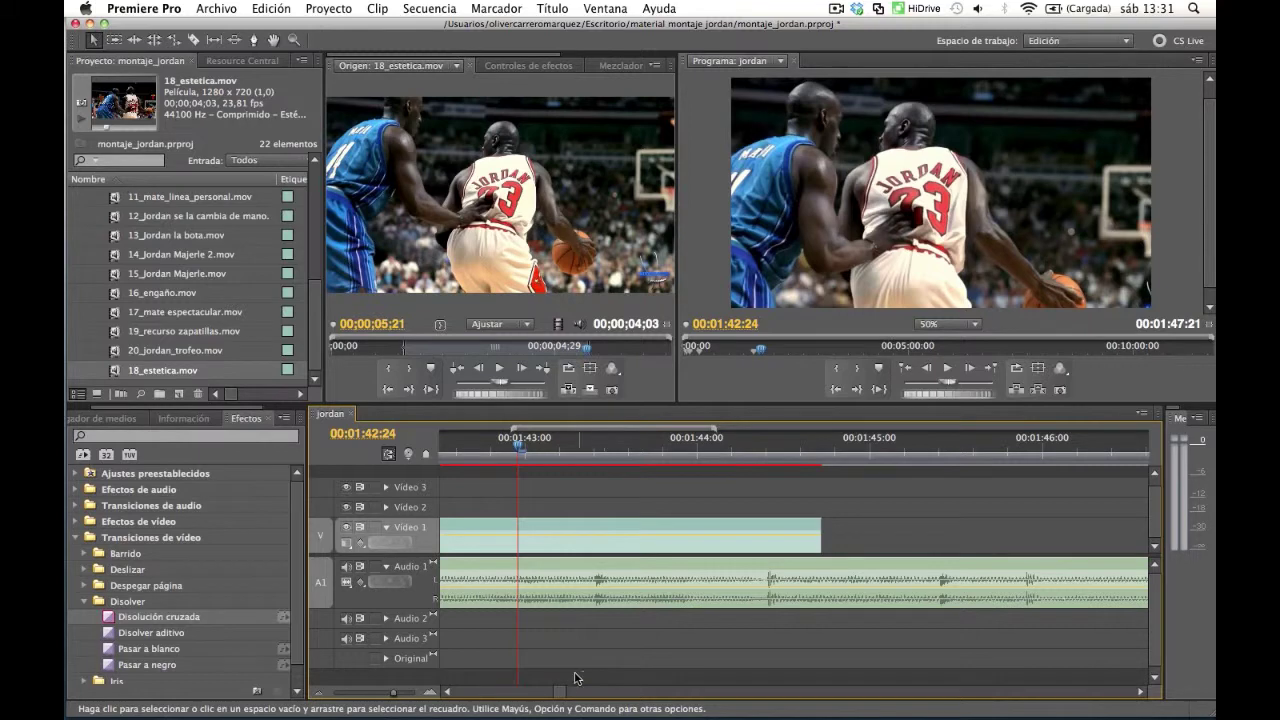
{"action": "left_click_drag", "start_coordinate": [561, 697], "coordinate": [556, 694]}
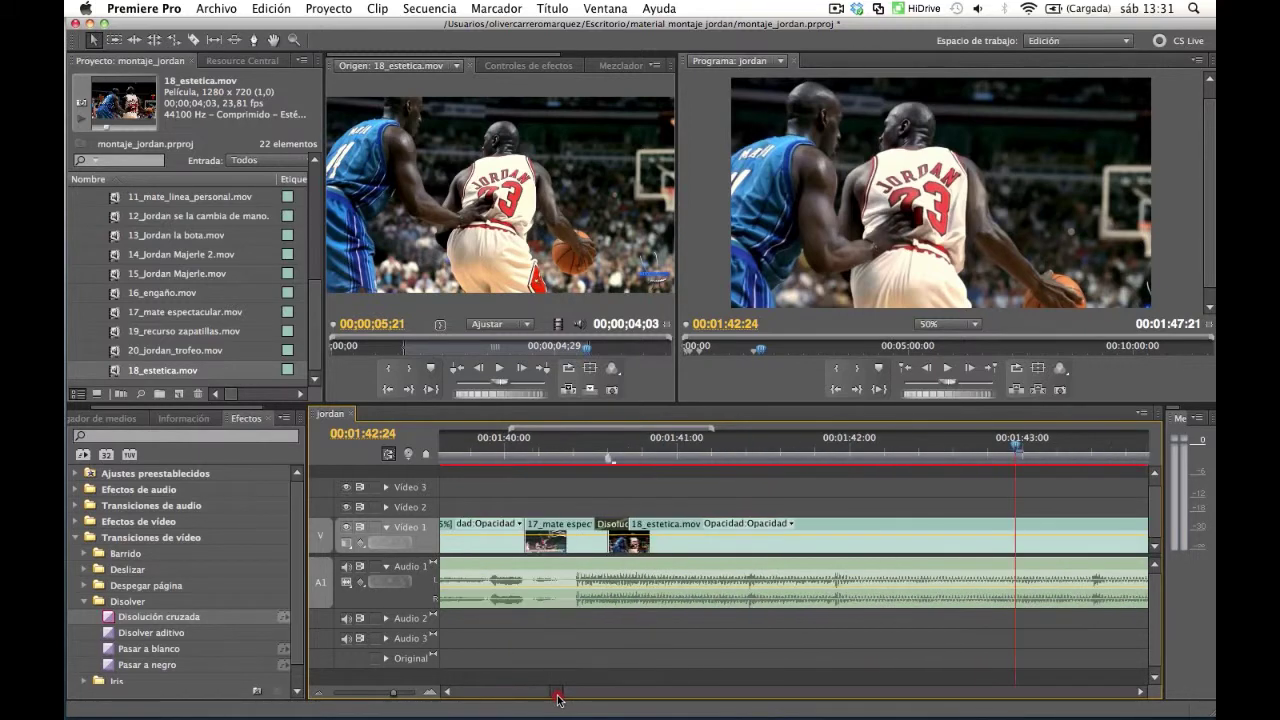
{"action": "left_click_drag", "start_coordinate": [1016, 450], "coordinate": [680, 455]}
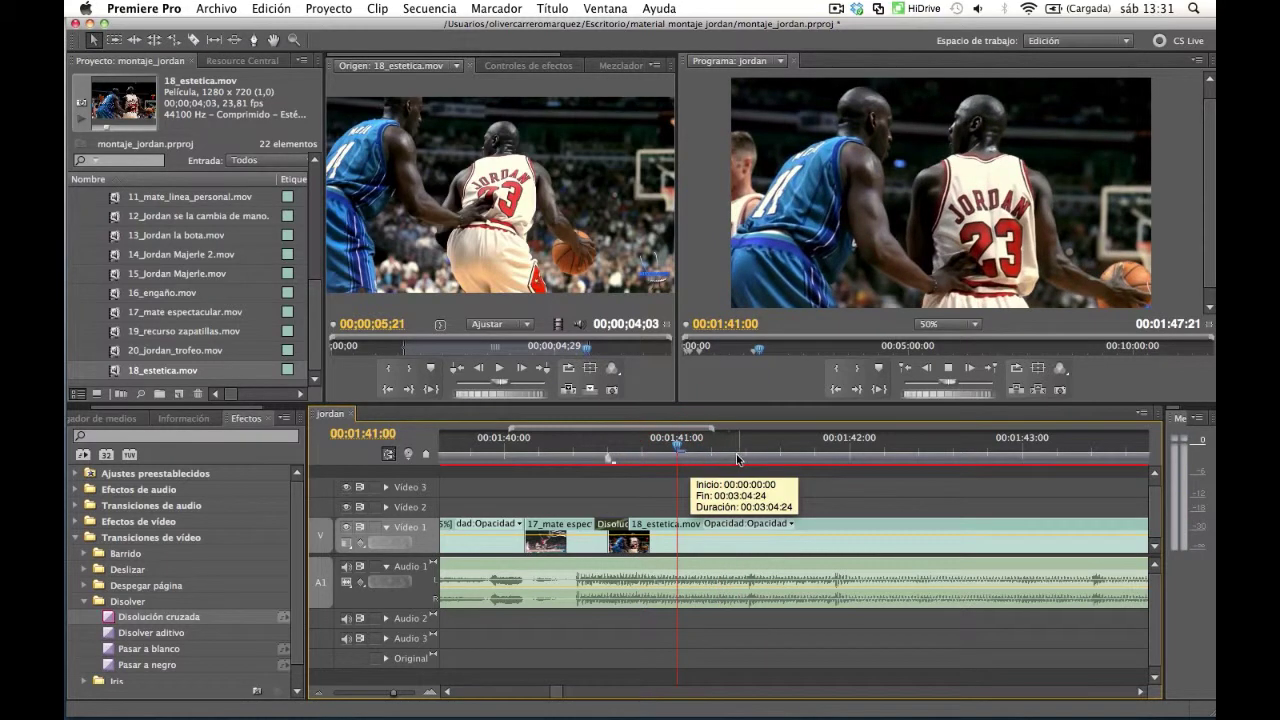
{"action": "key", "text": "space"}
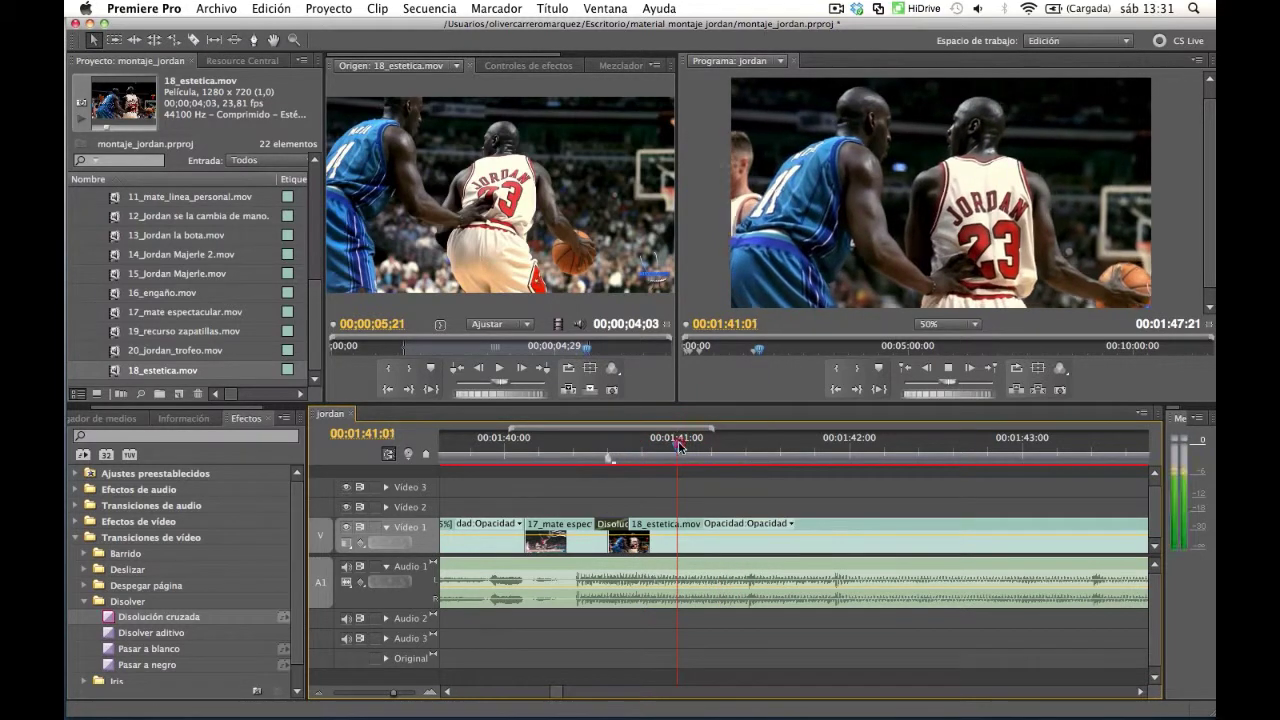
{"action": "left_click", "coordinate": [712, 458]}
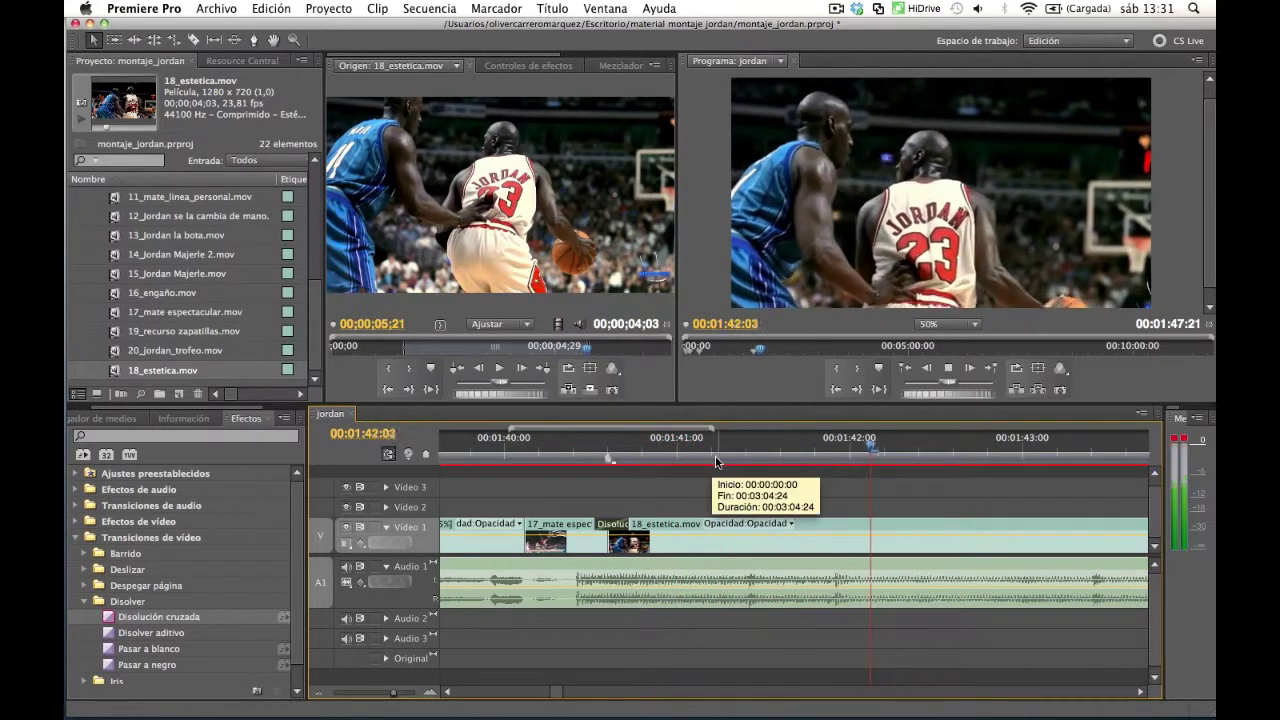
{"action": "key", "text": "space"}
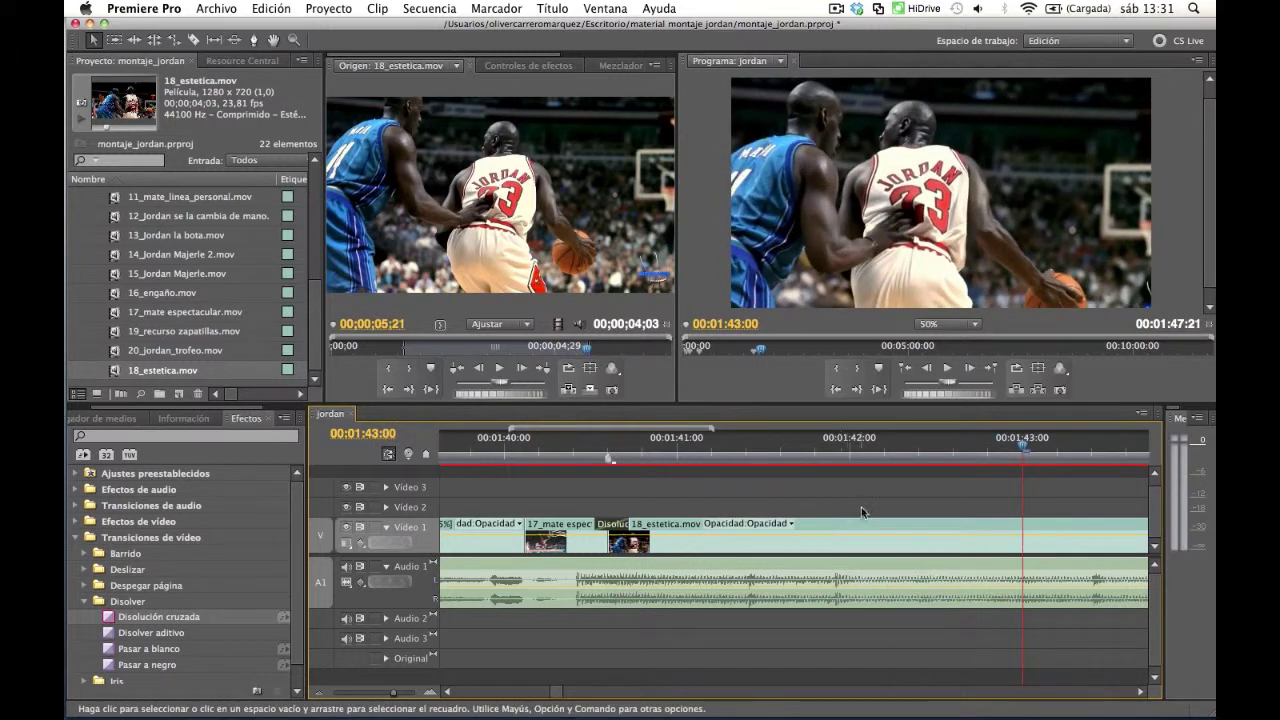
Razor-cut 18_estetica.mov at 01:43:00 and delete its video after the cut
{"action": "key", "text": "c"}
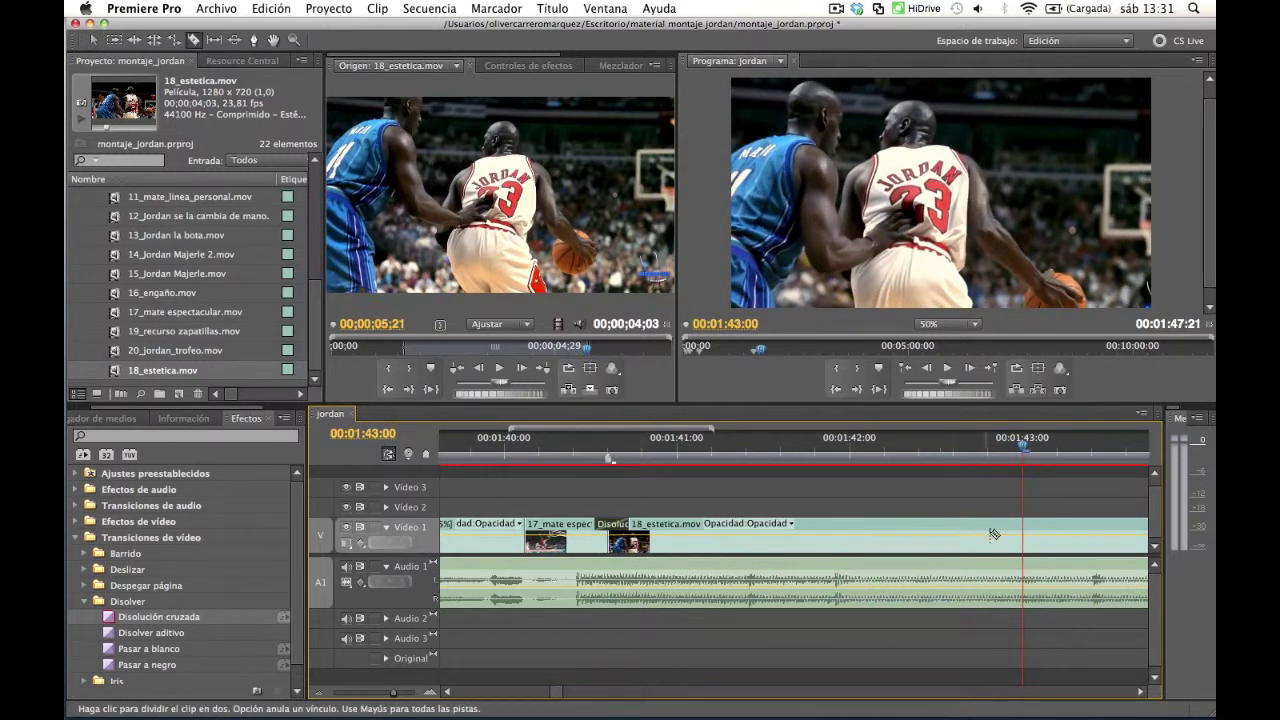
{"action": "key", "text": "v"}
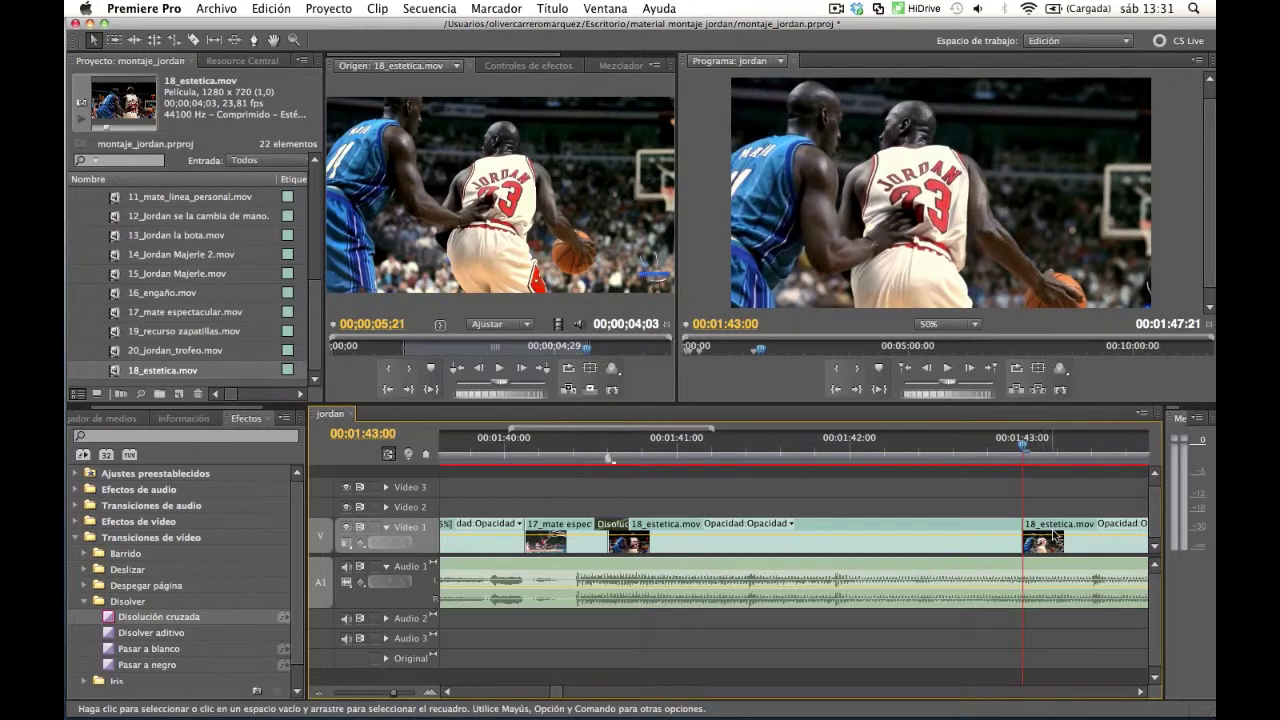
{"action": "left_click", "coordinate": [1064, 553]}
{"action": "key", "text": "Delete"}
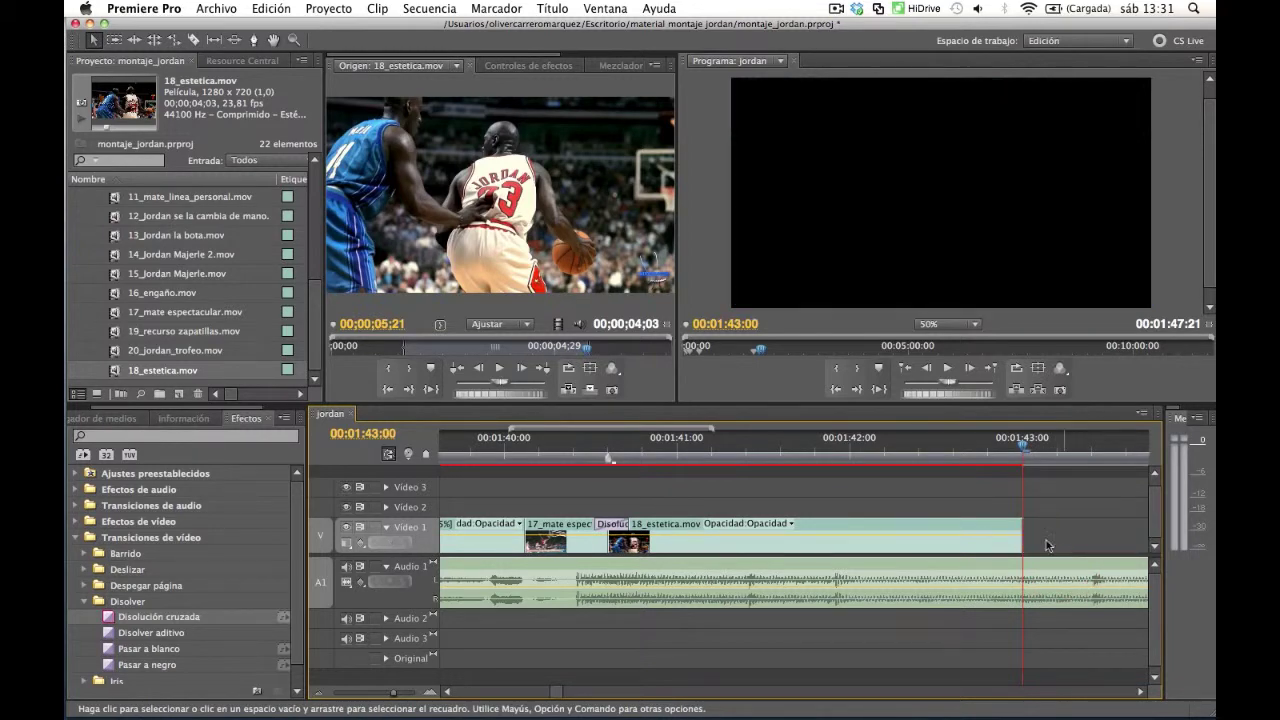
{"action": "mouse_move", "coordinate": [1023, 450]}
{"action": "left_mouse_down"}
{"action": "mouse_move", "coordinate": [703, 451]}
{"action": "mouse_move", "coordinate": [964, 481]}
{"action": "left_mouse_up"}
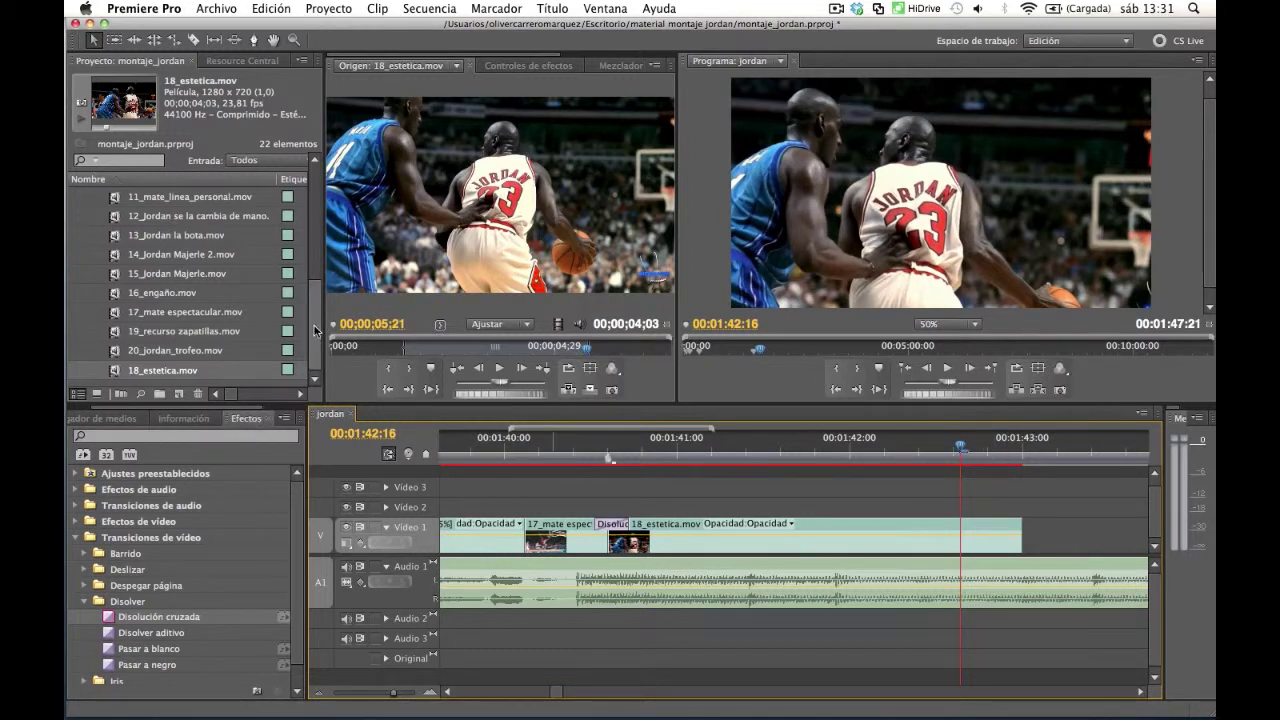
Load 19_recurso zapatillas.mov in the Source monitor and mark its In point at 01;15
{"action": "double_click", "coordinate": [120, 331]}
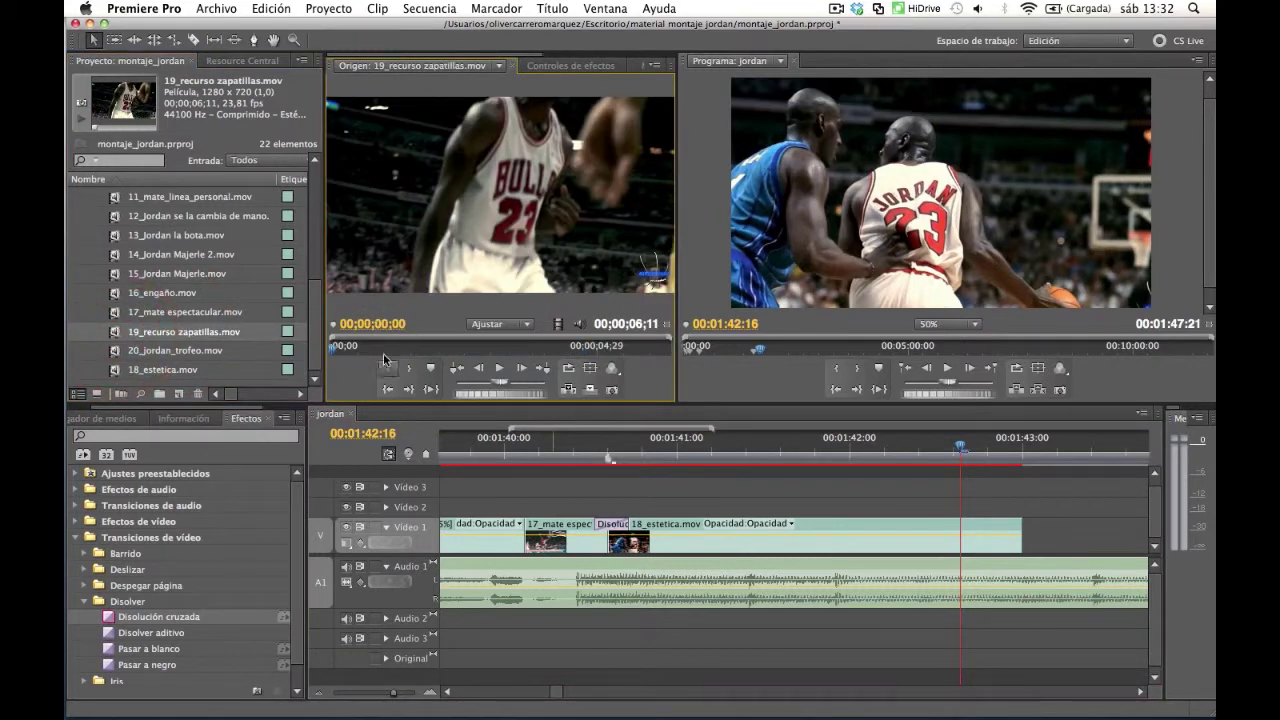
{"action": "left_click_drag", "start_coordinate": [343, 350], "coordinate": [404, 346]}
{"action": "left_click", "coordinate": [970, 264]}
{"action": "left_click_drag", "start_coordinate": [970, 265], "coordinate": [974, 275]}
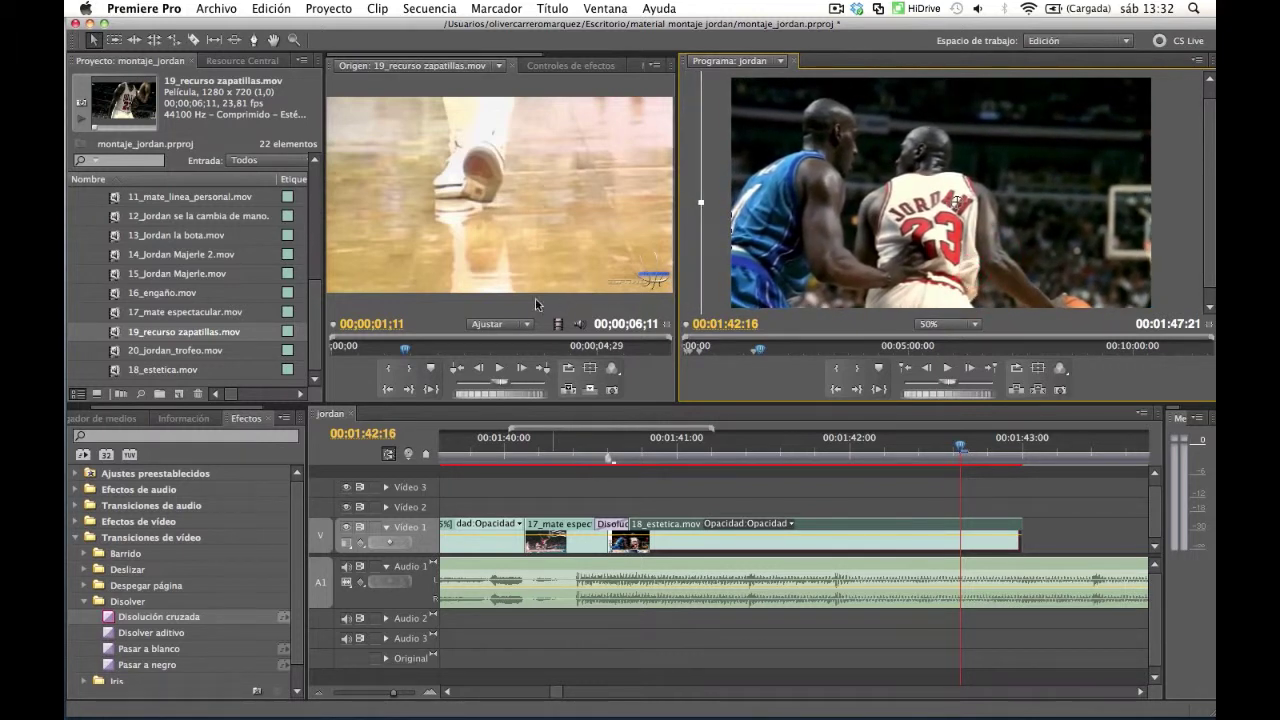
{"action": "left_click", "coordinate": [407, 349]}
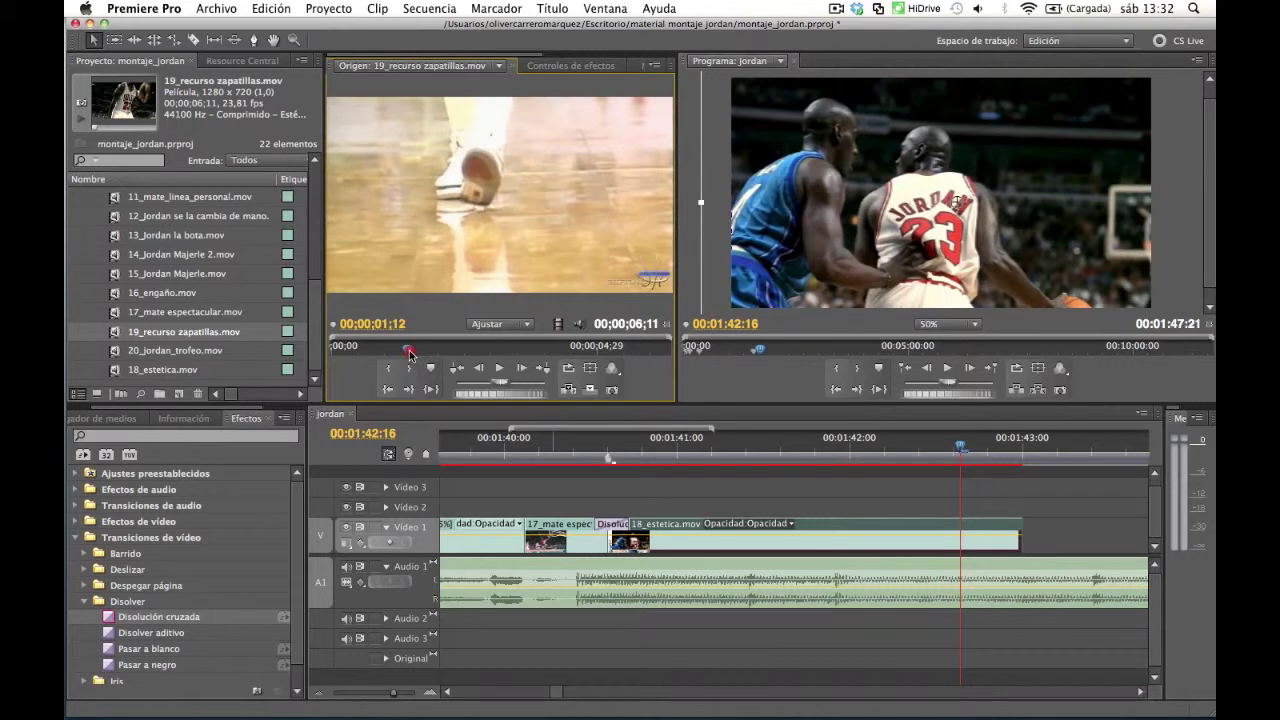
{"action": "left_click_drag", "start_coordinate": [408, 349], "coordinate": [414, 348]}
{"action": "left_click", "coordinate": [428, 369]}
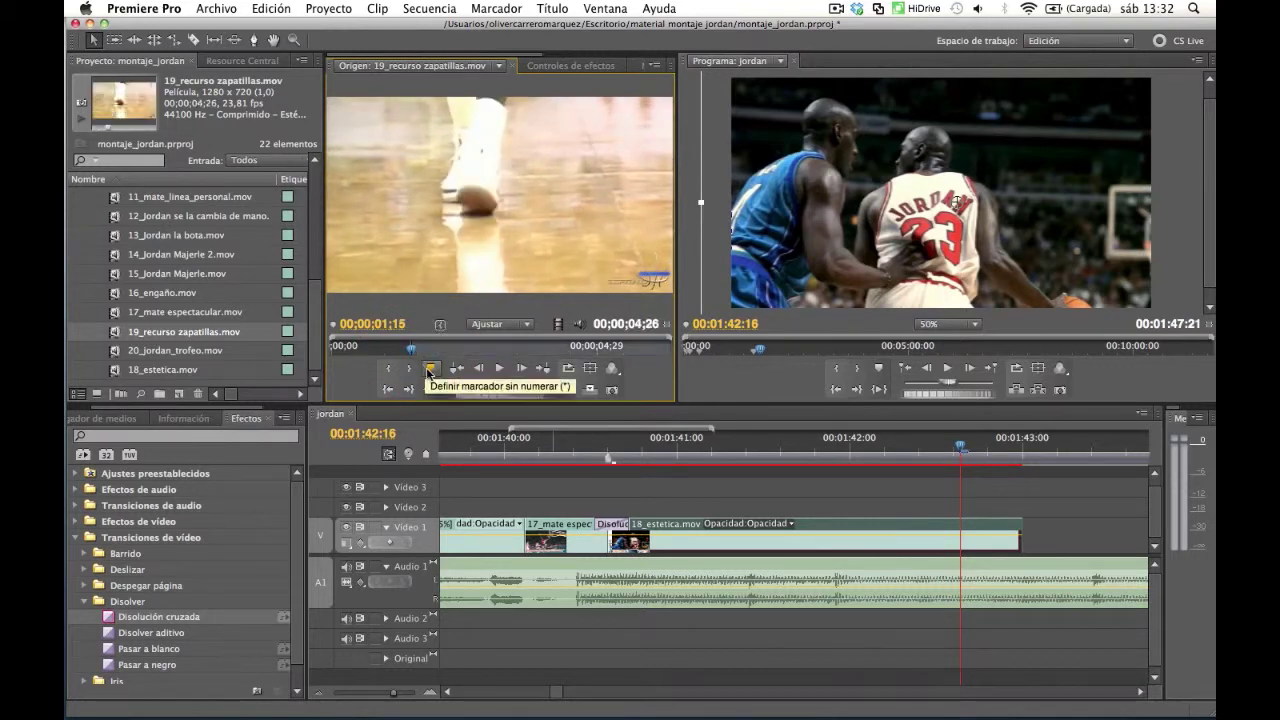
Mark the Out point at 04;27 and place the trimmed clip after 18_estetica on Video 1
{"action": "left_click", "coordinate": [458, 353]}
{"action": "left_click_drag", "start_coordinate": [458, 353], "coordinate": [606, 362]}
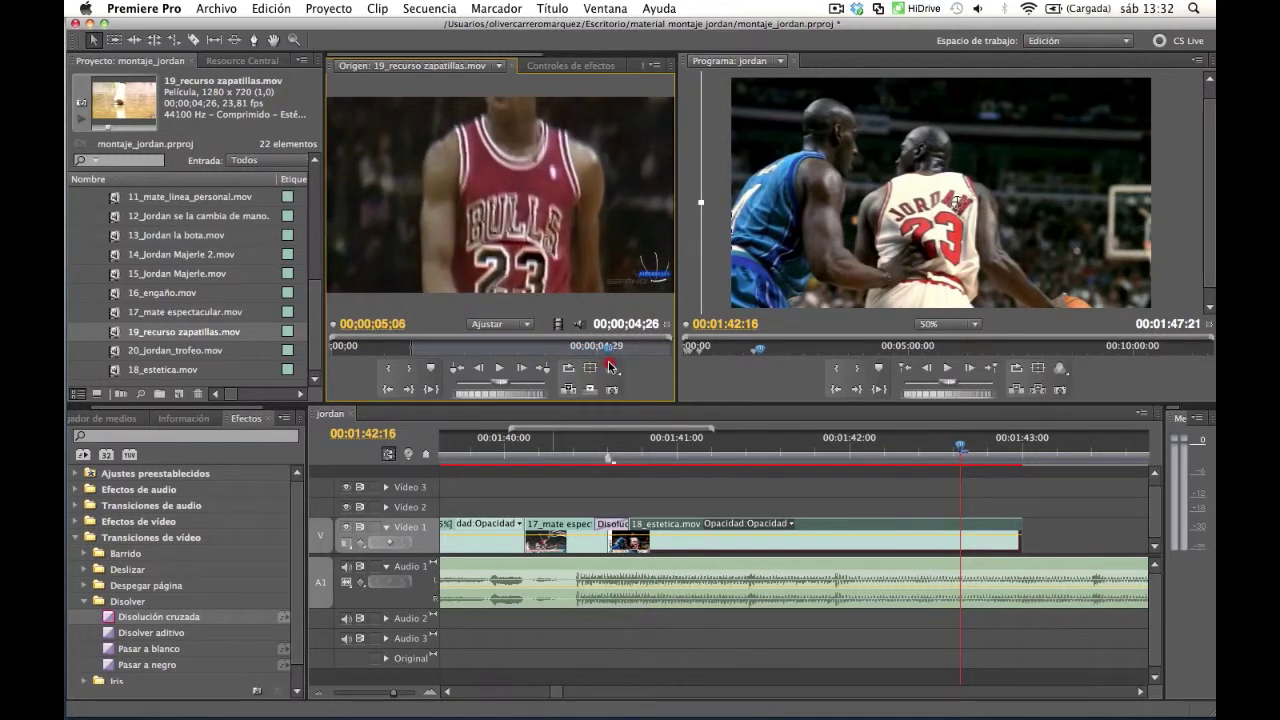
{"action": "left_click_drag", "start_coordinate": [613, 367], "coordinate": [603, 369]}
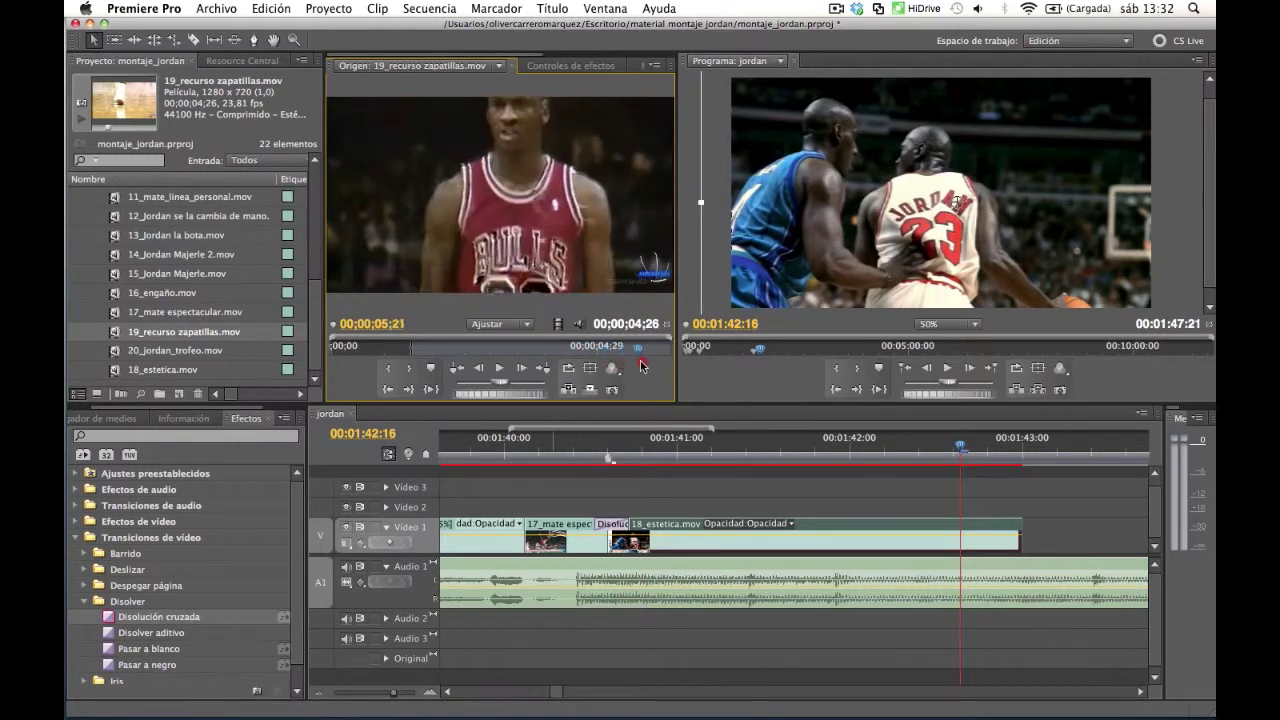
{"action": "left_click", "coordinate": [591, 374]}
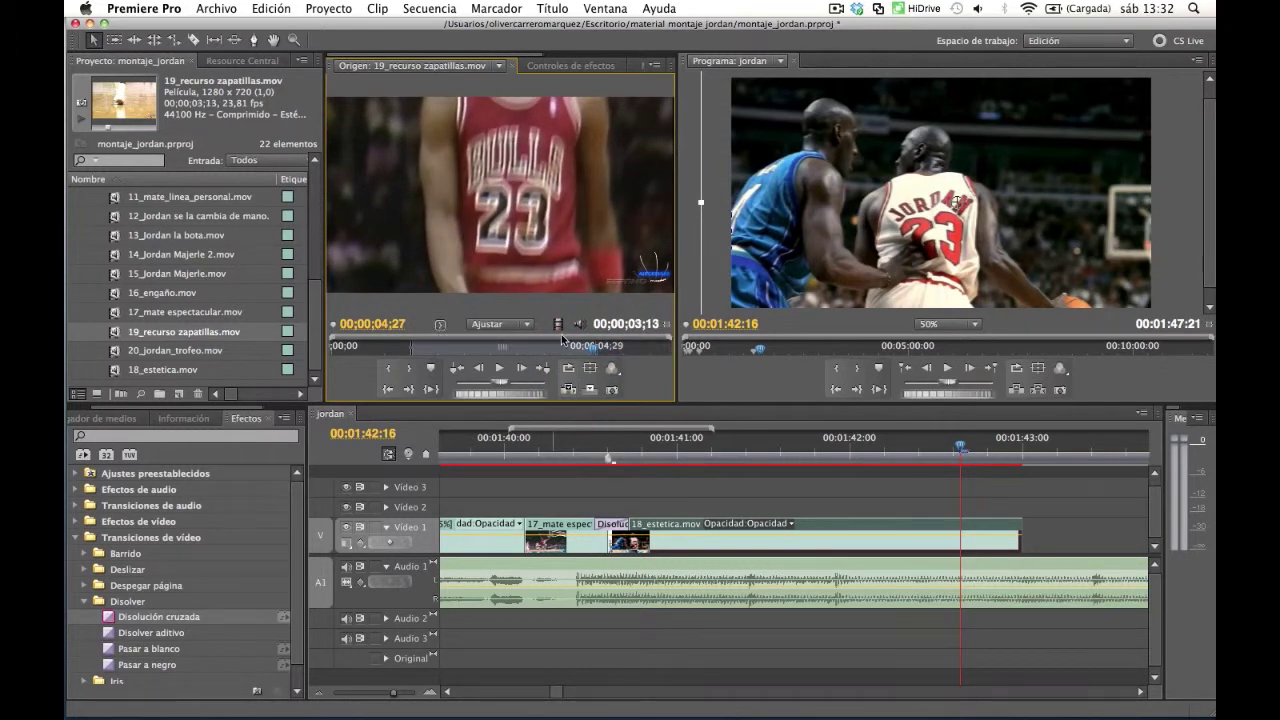
{"action": "mouse_move", "coordinate": [748, 388]}
{"action": "left_mouse_down"}
{"action": "mouse_move", "coordinate": [1048, 530]}
{"action": "mouse_move", "coordinate": [1030, 530]}
{"action": "left_mouse_up"}
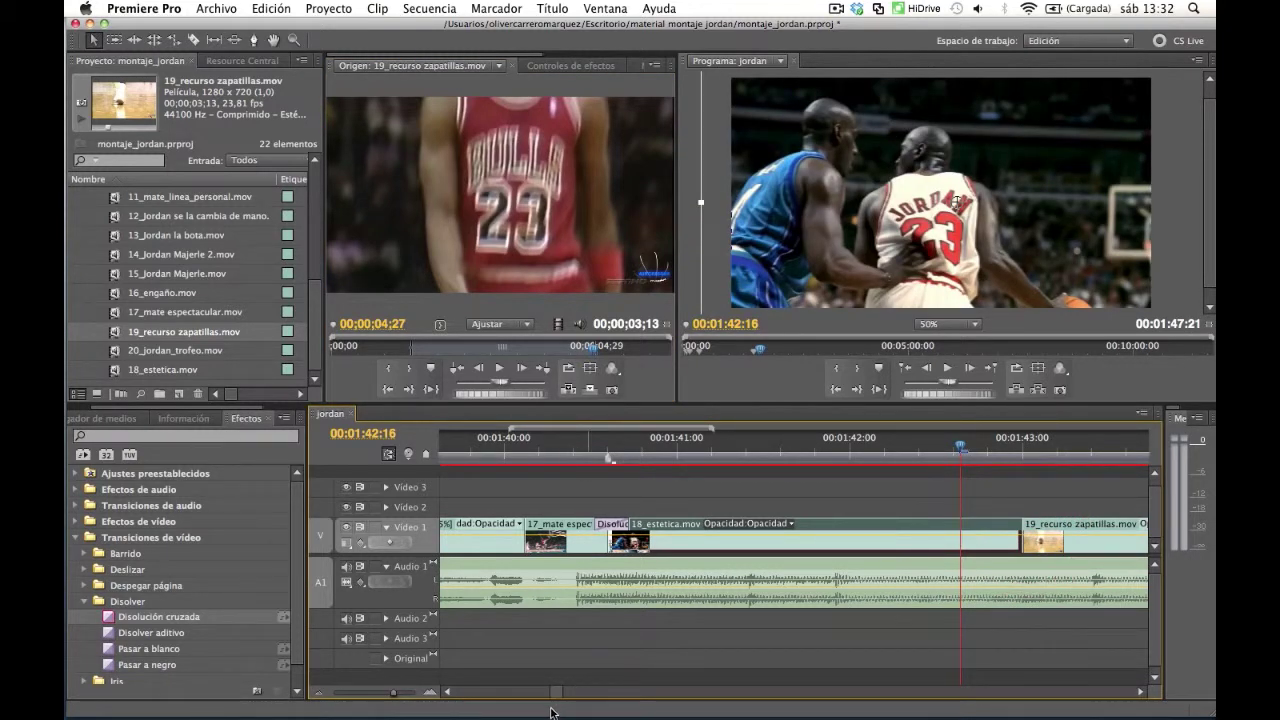
Briefly shorten the end of the Video 1 clip, then restore it to full length
{"action": "left_click_drag", "start_coordinate": [559, 697], "coordinate": [565, 690]}
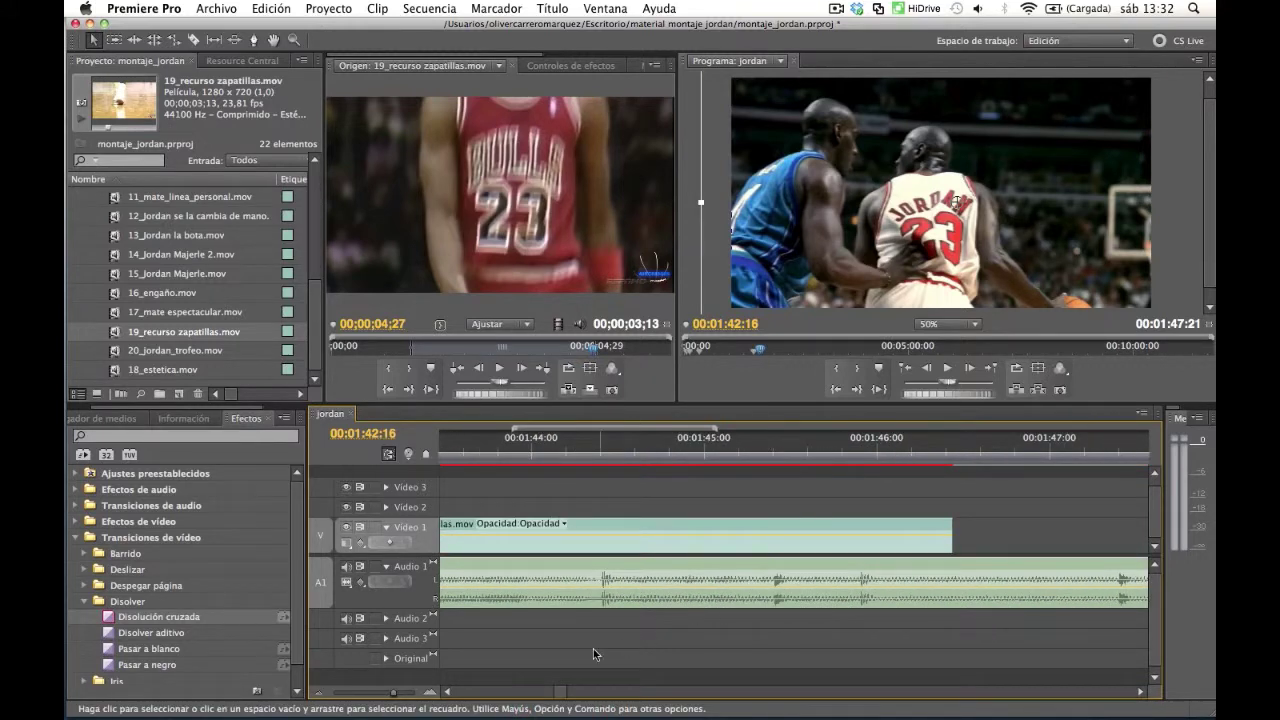
{"action": "left_click_drag", "start_coordinate": [565, 690], "coordinate": [561, 693]}
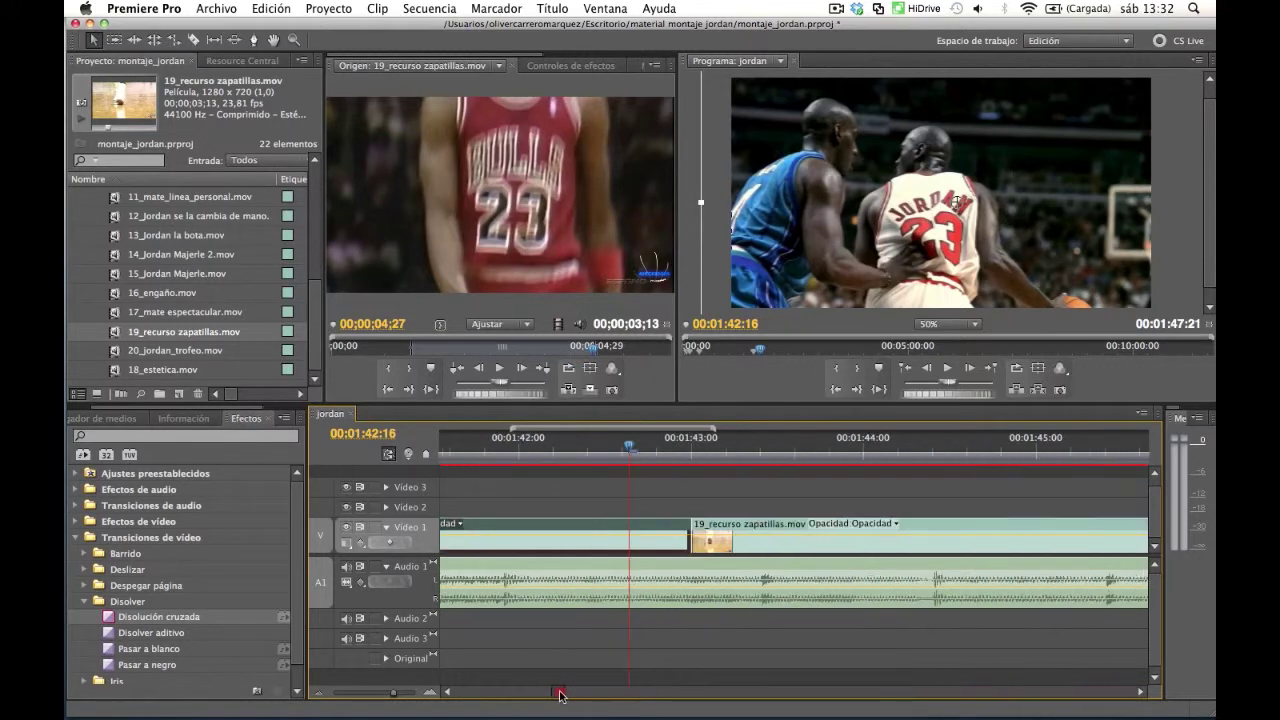
{"action": "left_click_drag", "start_coordinate": [561, 694], "coordinate": [564, 694]}
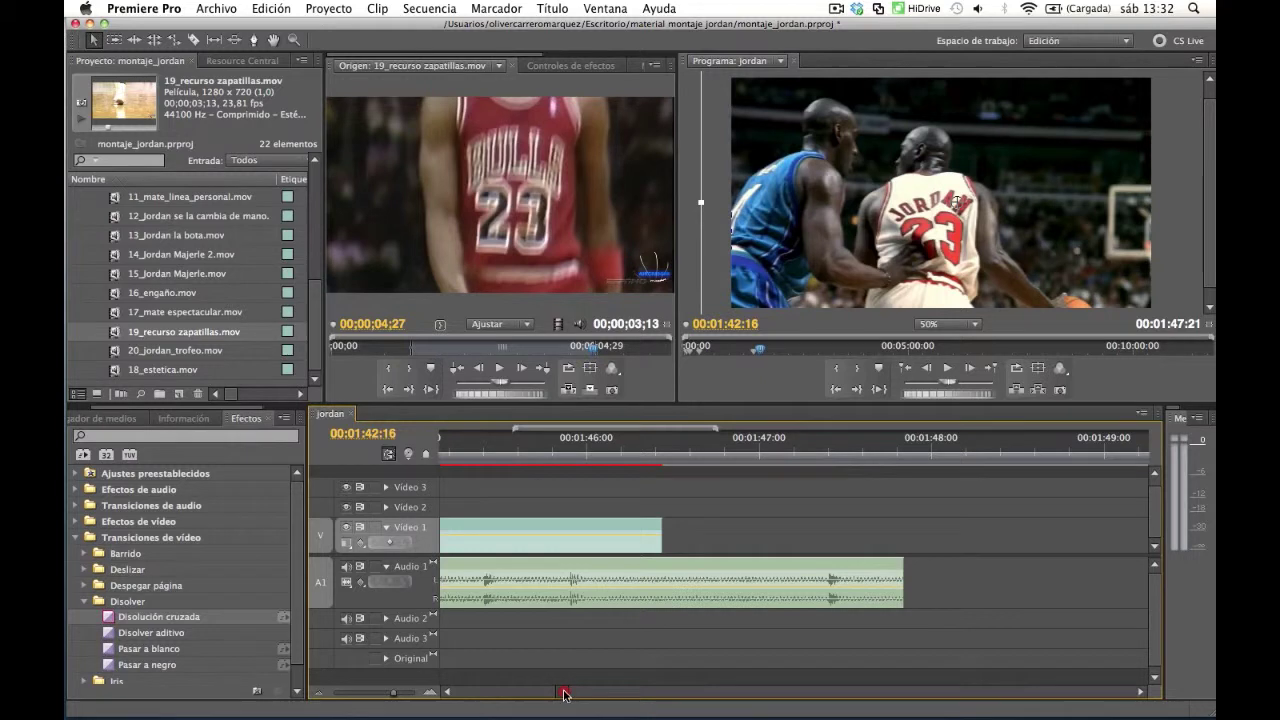
{"action": "left_click_drag", "start_coordinate": [564, 694], "coordinate": [562, 692]}
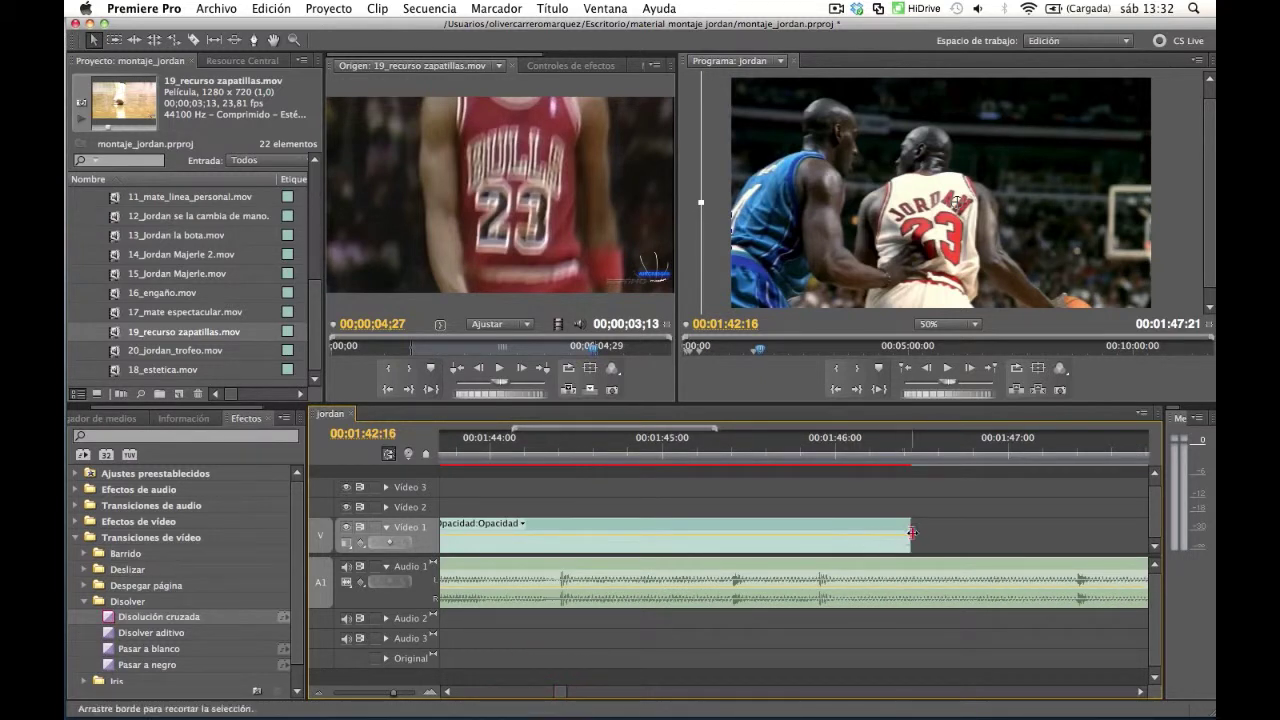
{"action": "left_click_drag", "start_coordinate": [910, 529], "coordinate": [872, 532]}
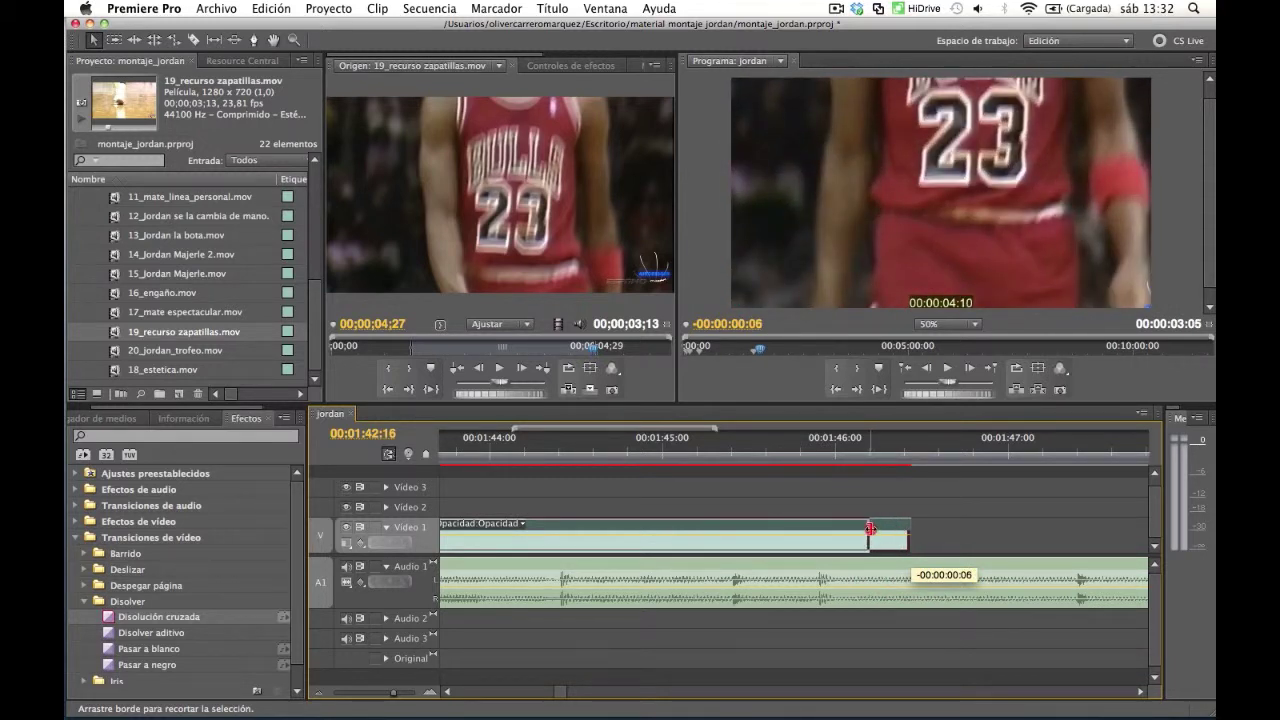
{"action": "left_click_drag", "start_coordinate": [872, 530], "coordinate": [908, 531]}
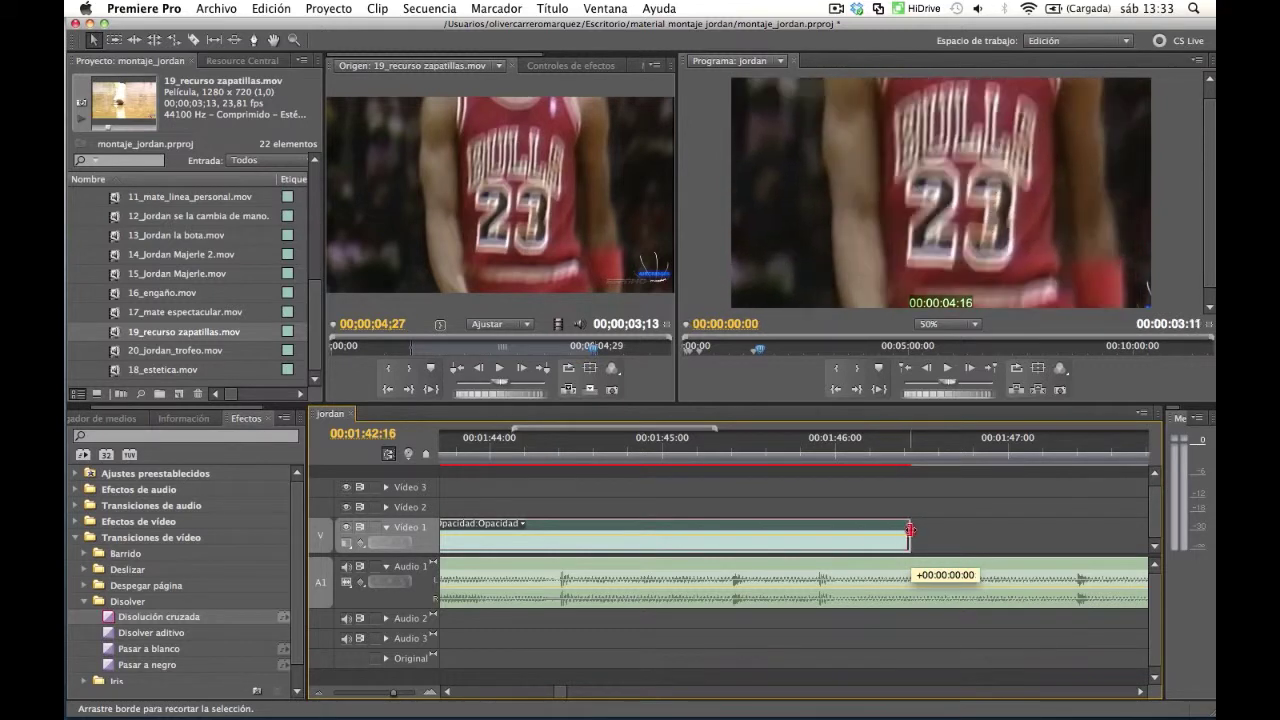
{"action": "left_click", "coordinate": [566, 694]}
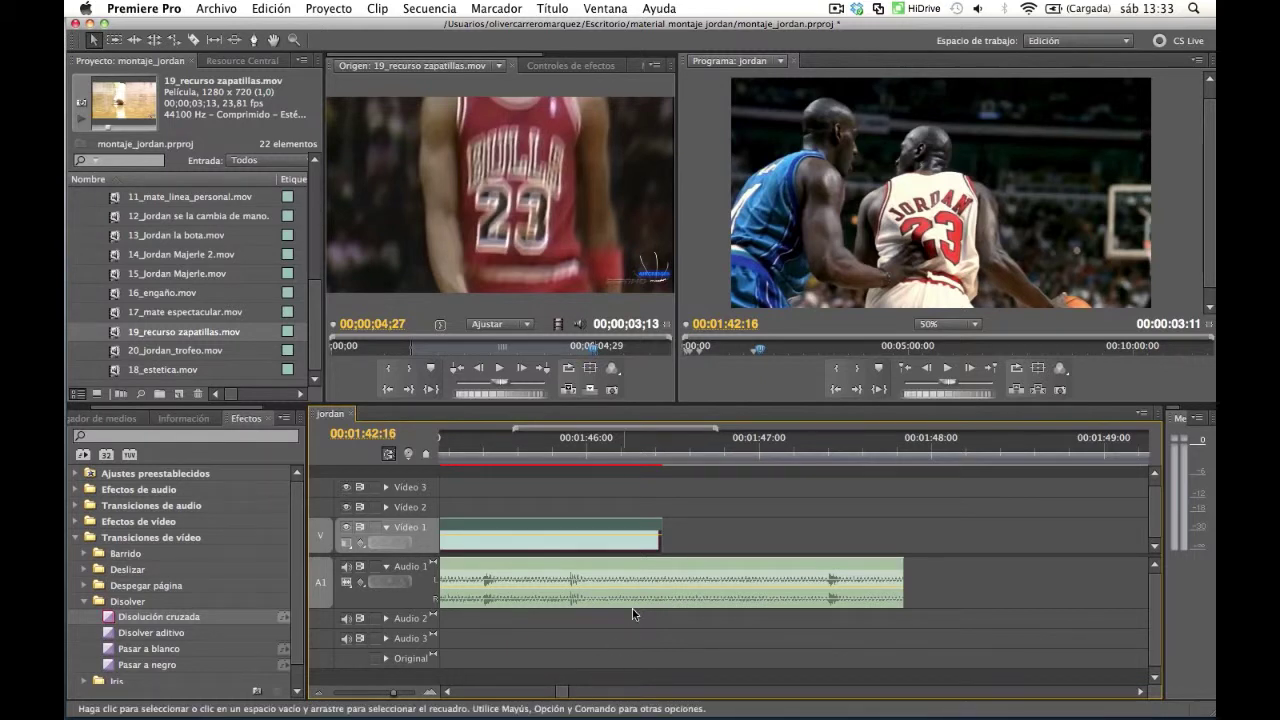
{"action": "left_click_drag", "start_coordinate": [564, 692], "coordinate": [560, 696]}
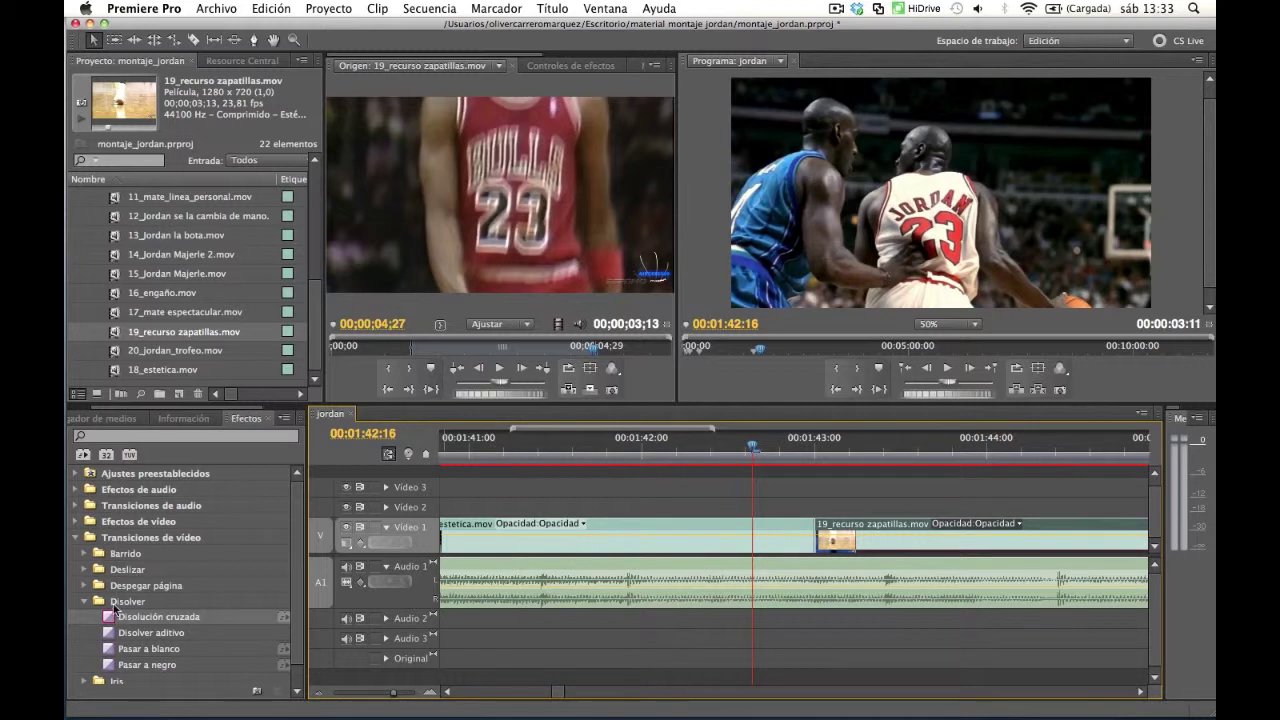
Put a Disolución cruzada on the 18_estetica–19_recurso cut and scrub through it
{"action": "left_click_drag", "start_coordinate": [109, 618], "coordinate": [446, 541]}
{"action": "left_click_drag", "start_coordinate": [817, 512], "coordinate": [815, 524]}
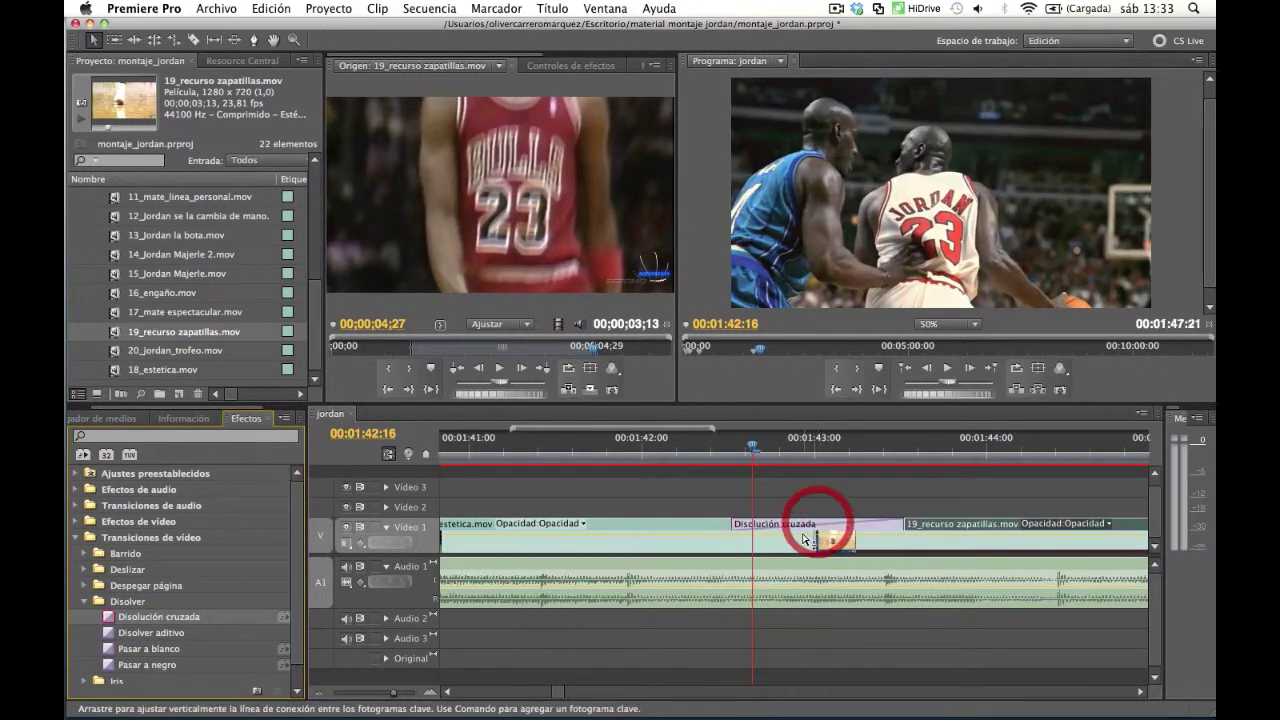
{"action": "left_click", "coordinate": [755, 447]}
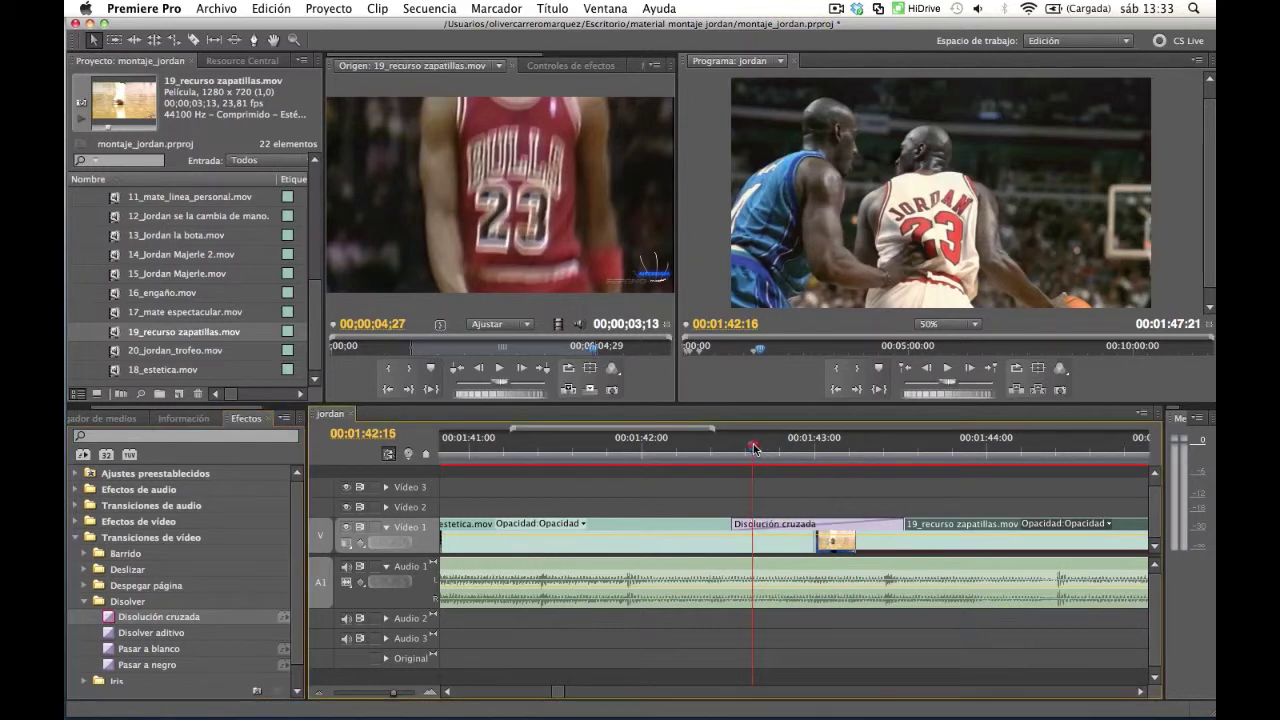
{"action": "left_click_drag", "start_coordinate": [720, 456], "coordinate": [925, 464]}
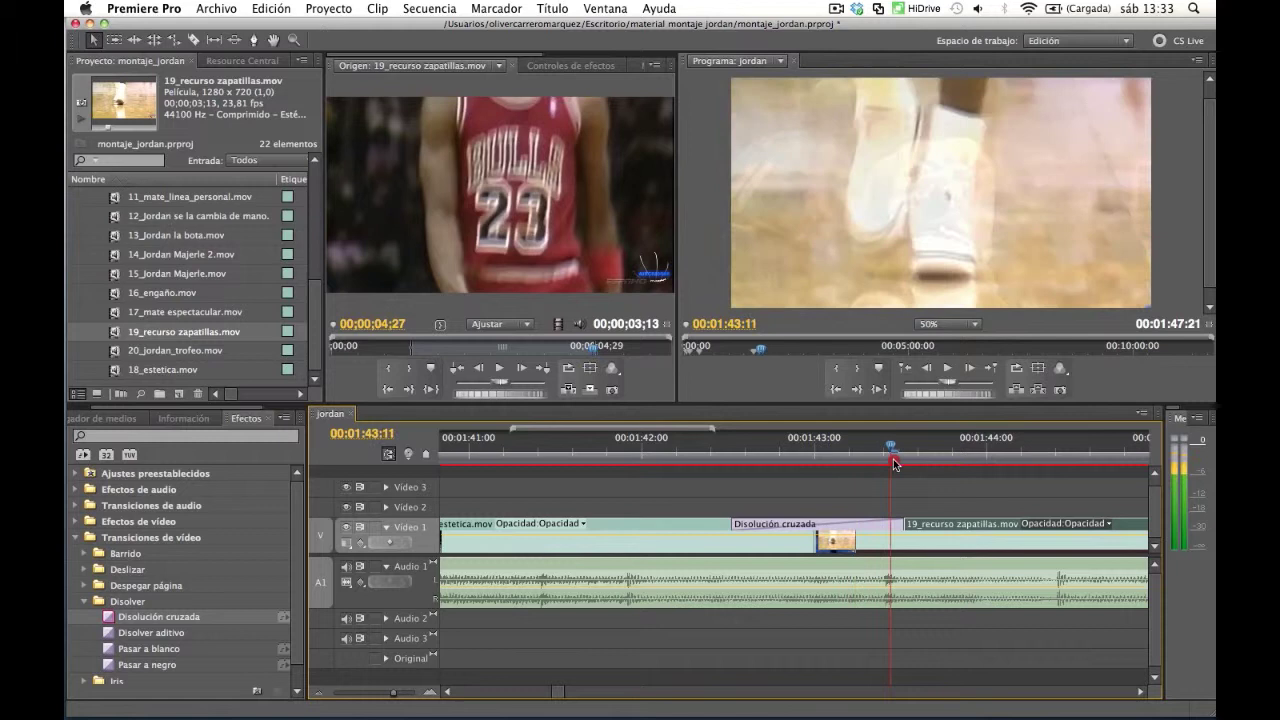
{"action": "left_click_drag", "start_coordinate": [925, 464], "coordinate": [938, 462]}
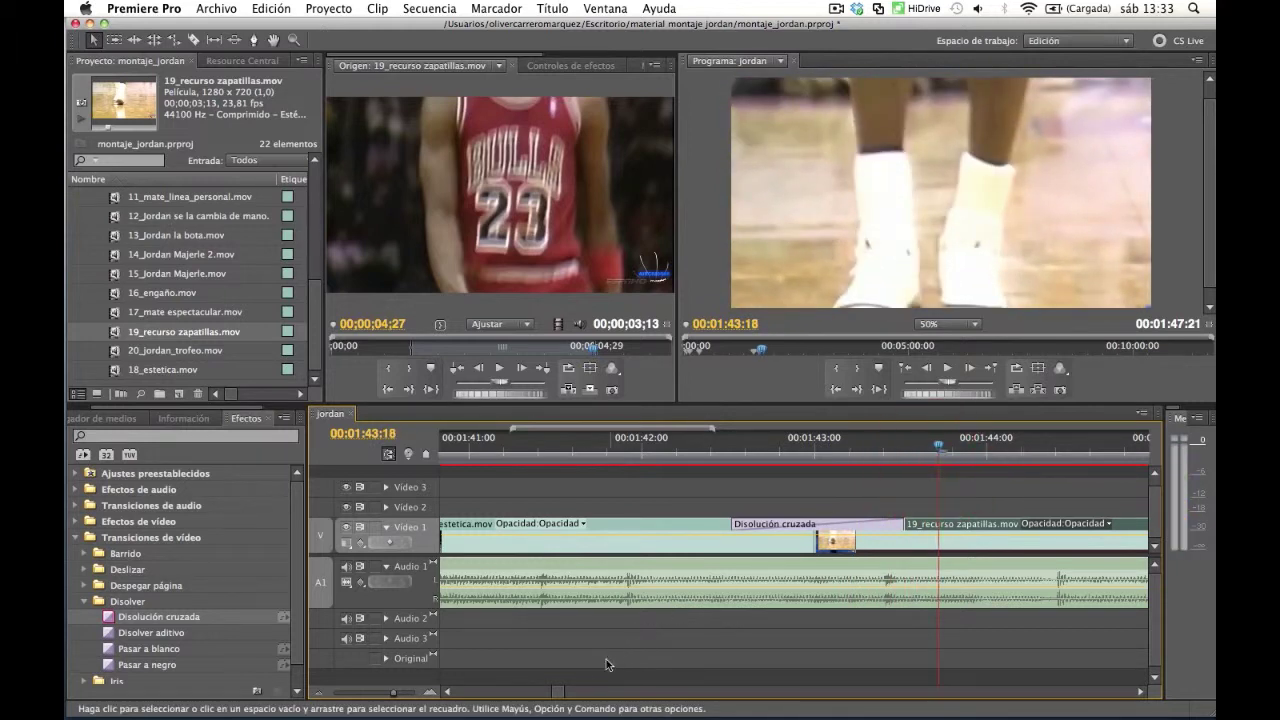
{"action": "left_click", "coordinate": [563, 690]}
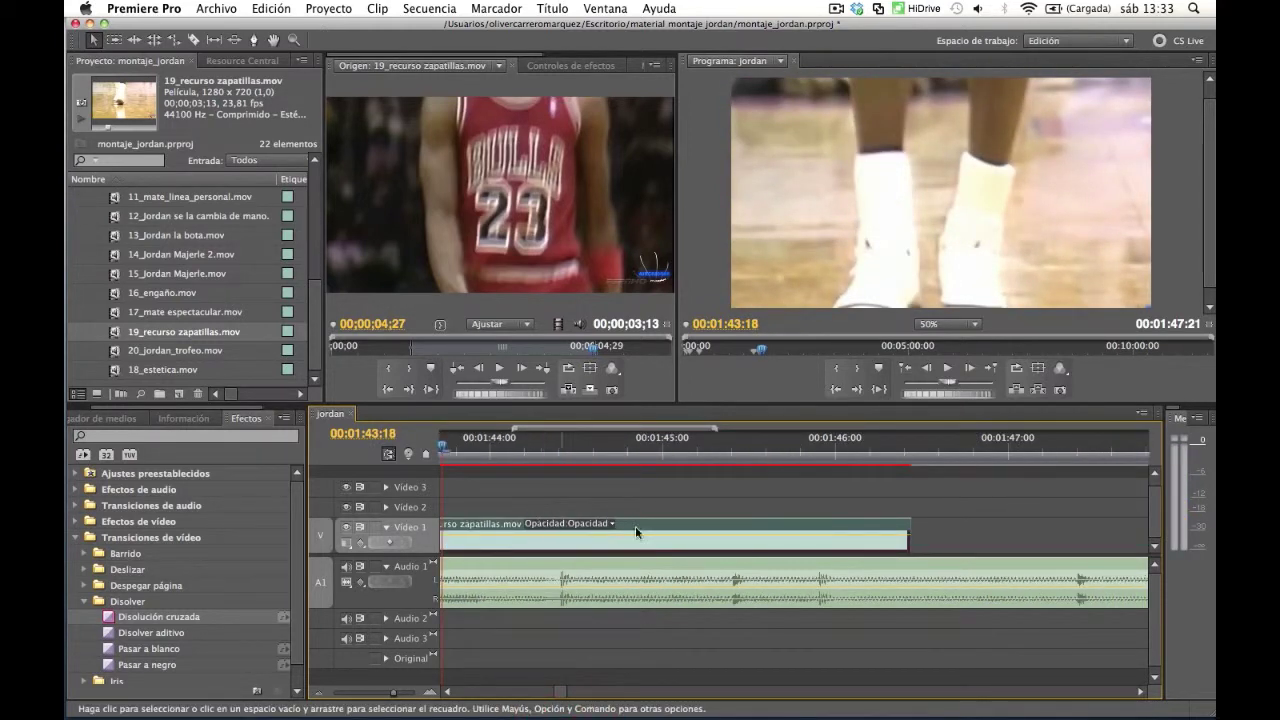
Load 20_jordan_trofeo, mark its In at 00;00;00;22, and add it to the end of Video 1
{"action": "double_click", "coordinate": [158, 350]}
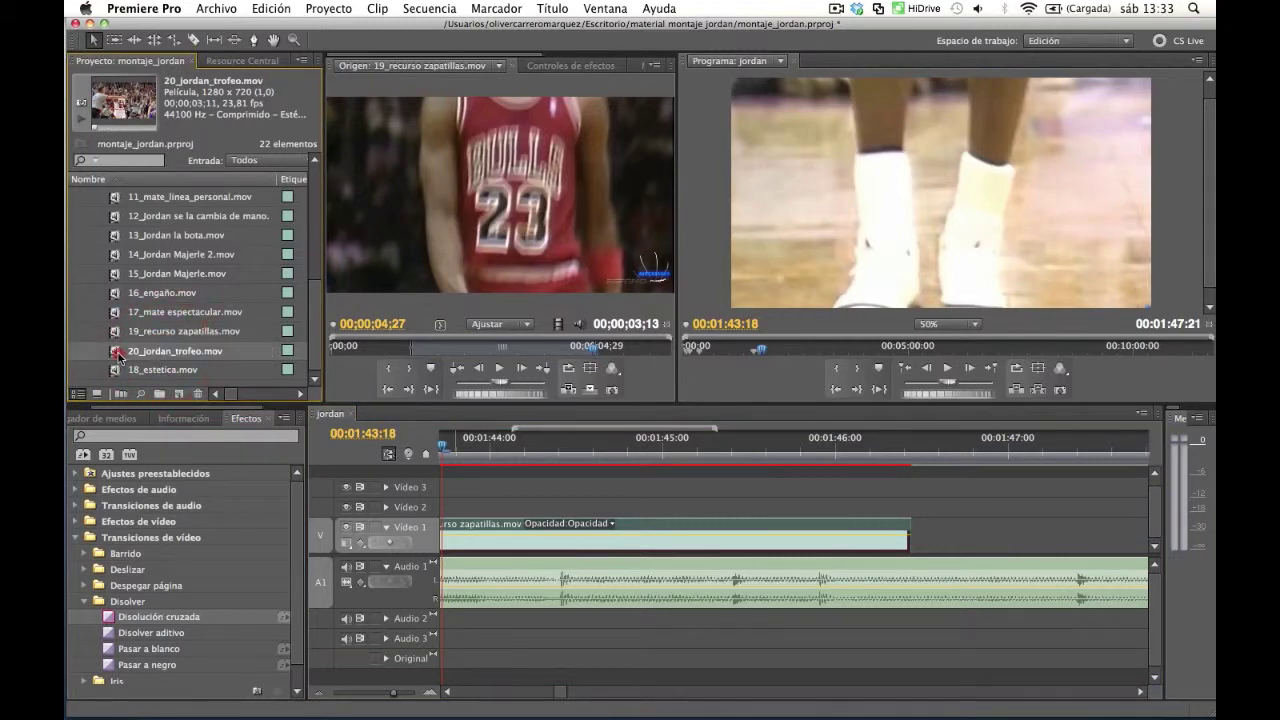
{"action": "left_click", "coordinate": [339, 352]}
{"action": "mouse_move", "coordinate": [345, 352]}
{"action": "left_mouse_down"}
{"action": "mouse_move", "coordinate": [435, 352]}
{"action": "mouse_move", "coordinate": [406, 352]}
{"action": "left_mouse_up"}
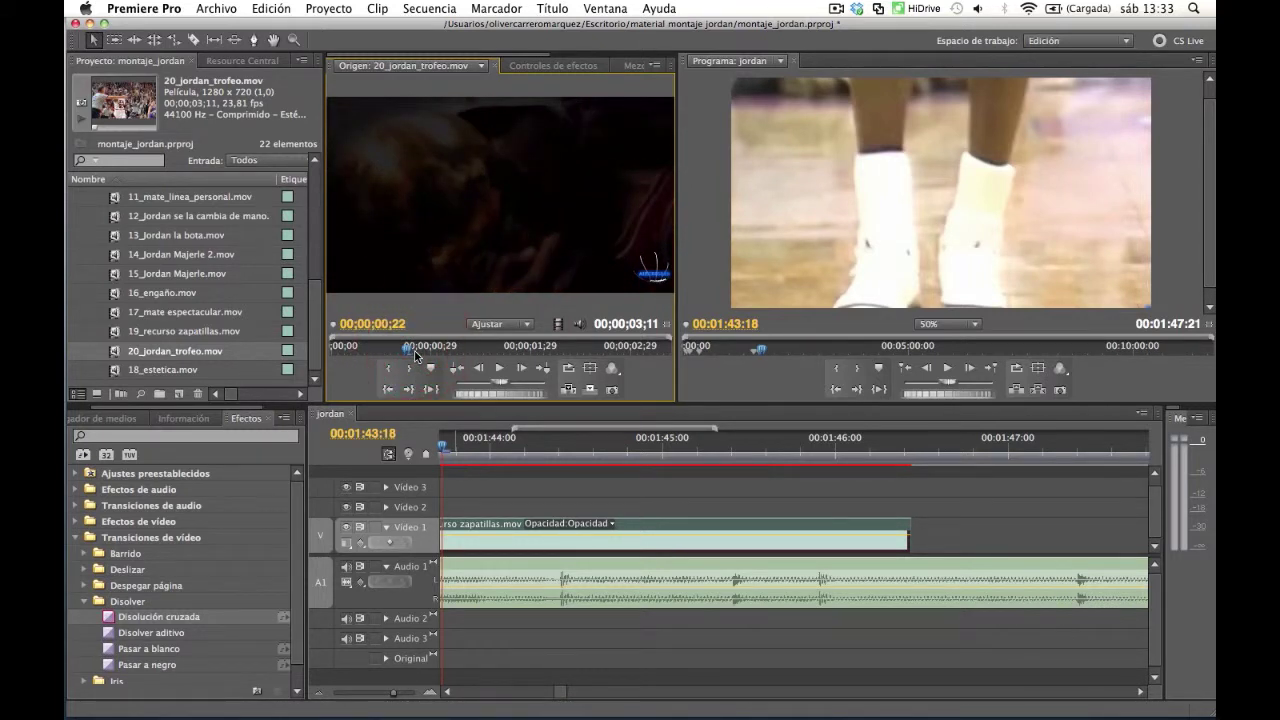
{"action": "key", "text": "i"}
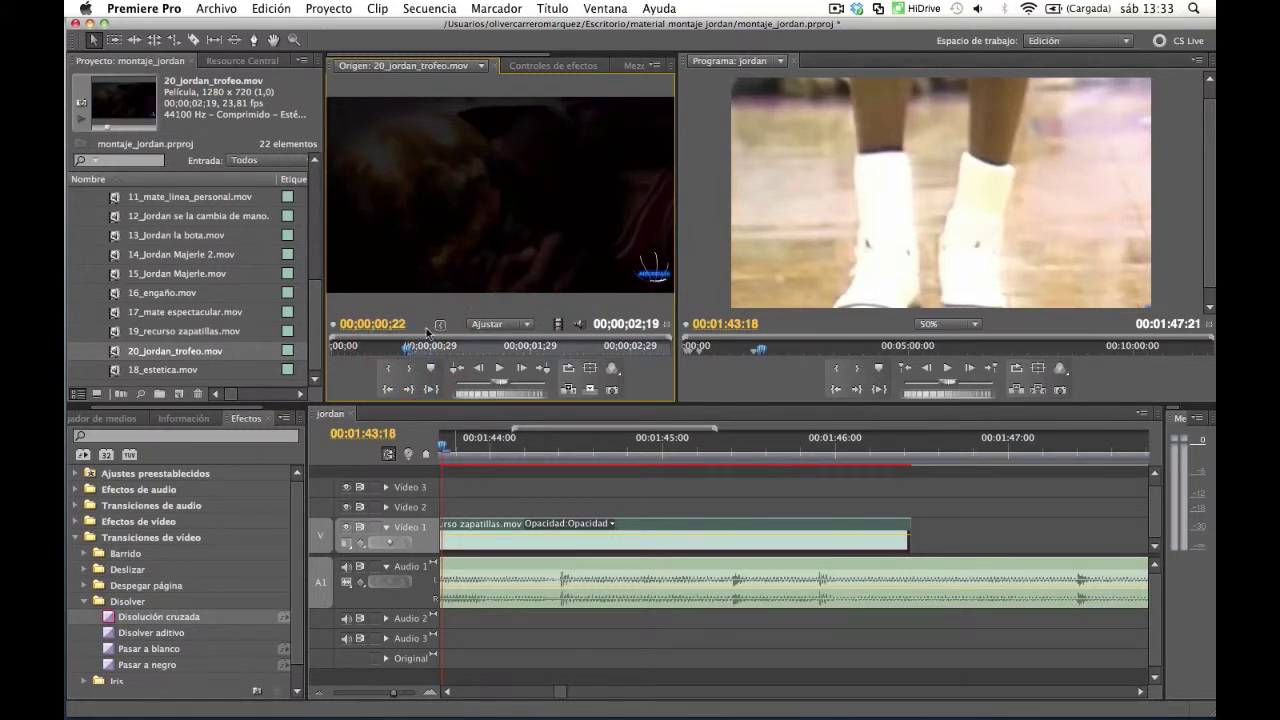
{"action": "left_click_drag", "start_coordinate": [411, 351], "coordinate": [671, 357]}
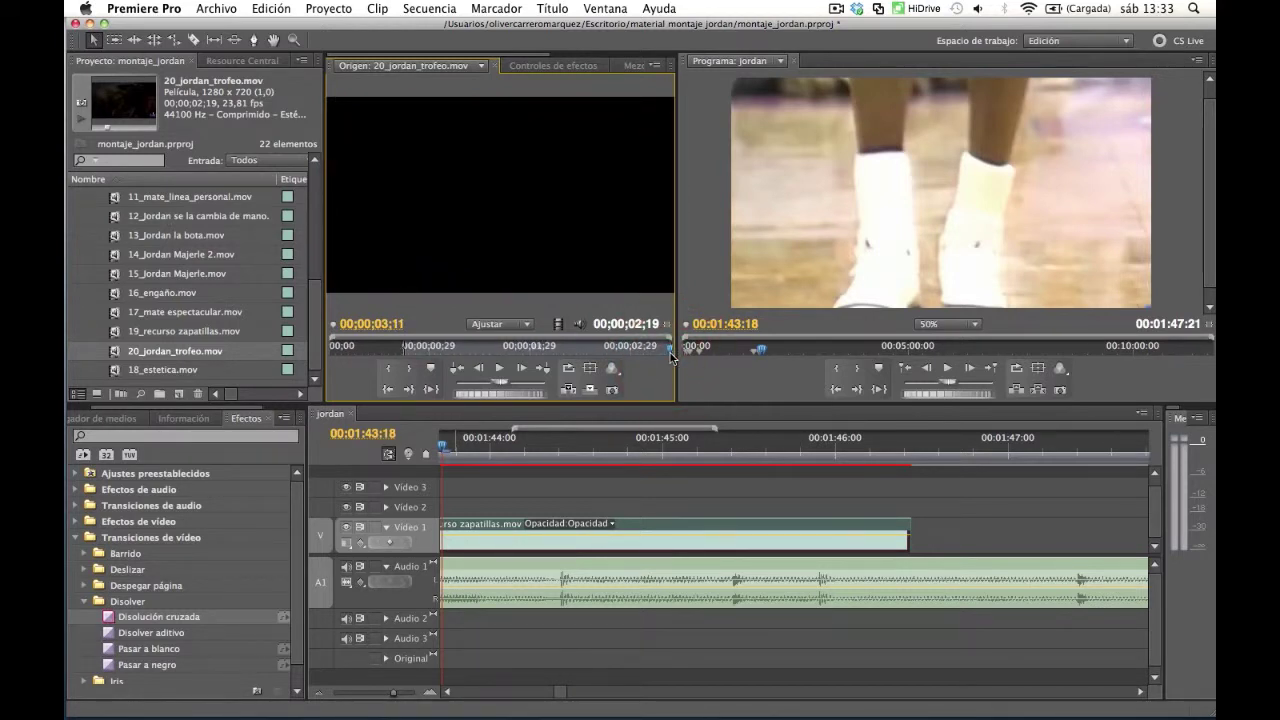
{"action": "mouse_move", "coordinate": [573, 337]}
{"action": "left_mouse_down"}
{"action": "mouse_move", "coordinate": [963, 538]}
{"action": "mouse_move", "coordinate": [918, 540]}
{"action": "left_mouse_up"}
{"action": "left_click_drag", "start_coordinate": [562, 692], "coordinate": [562, 706]}
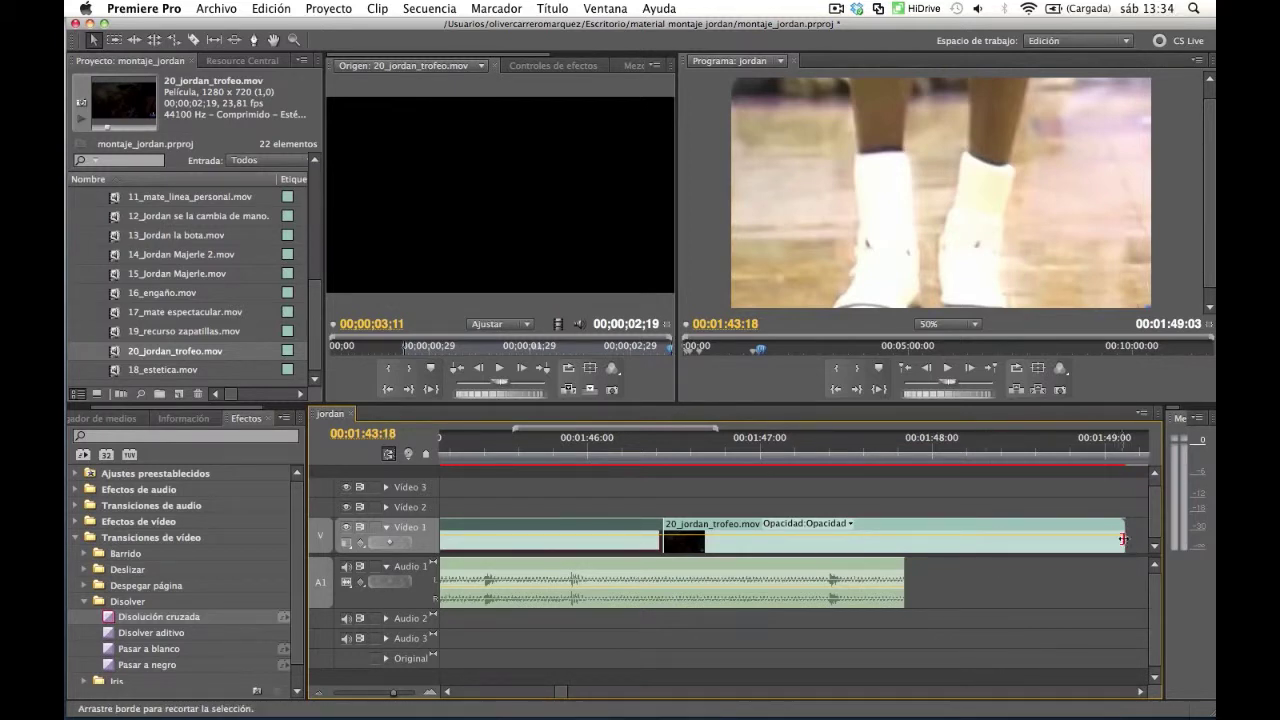
{"action": "left_click", "coordinate": [1123, 539]}
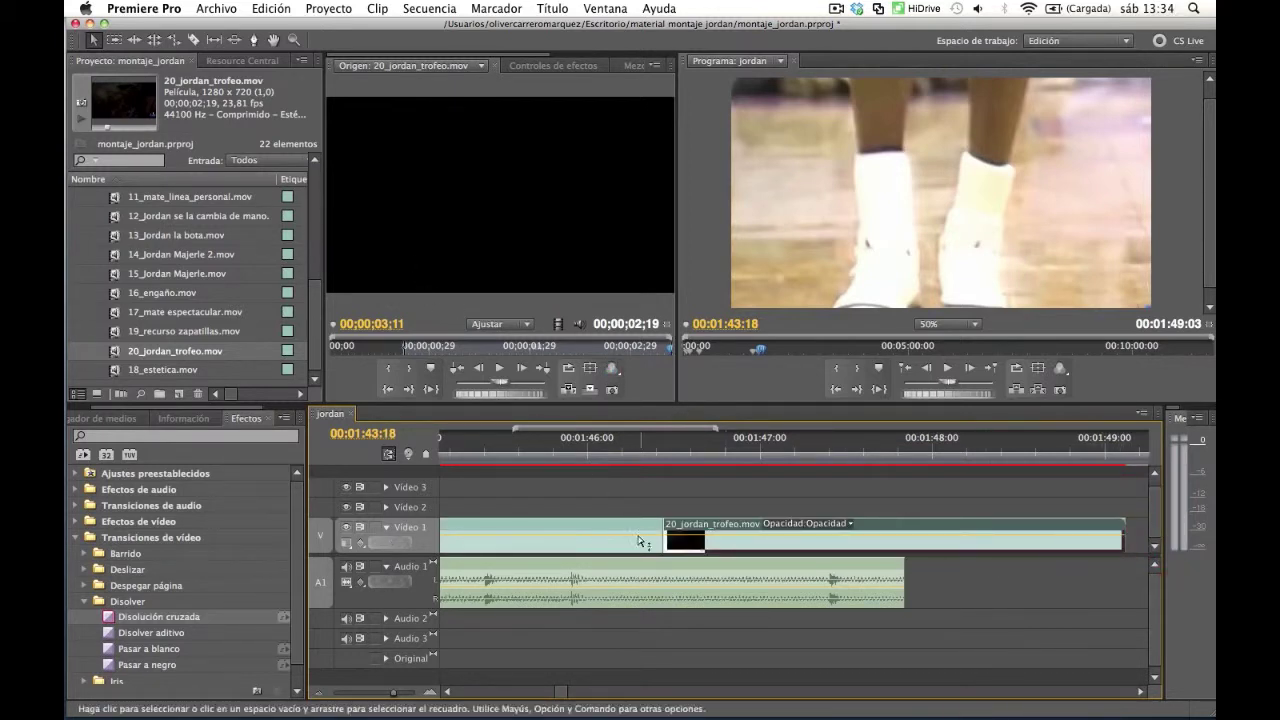
{"action": "left_click", "coordinate": [636, 542]}
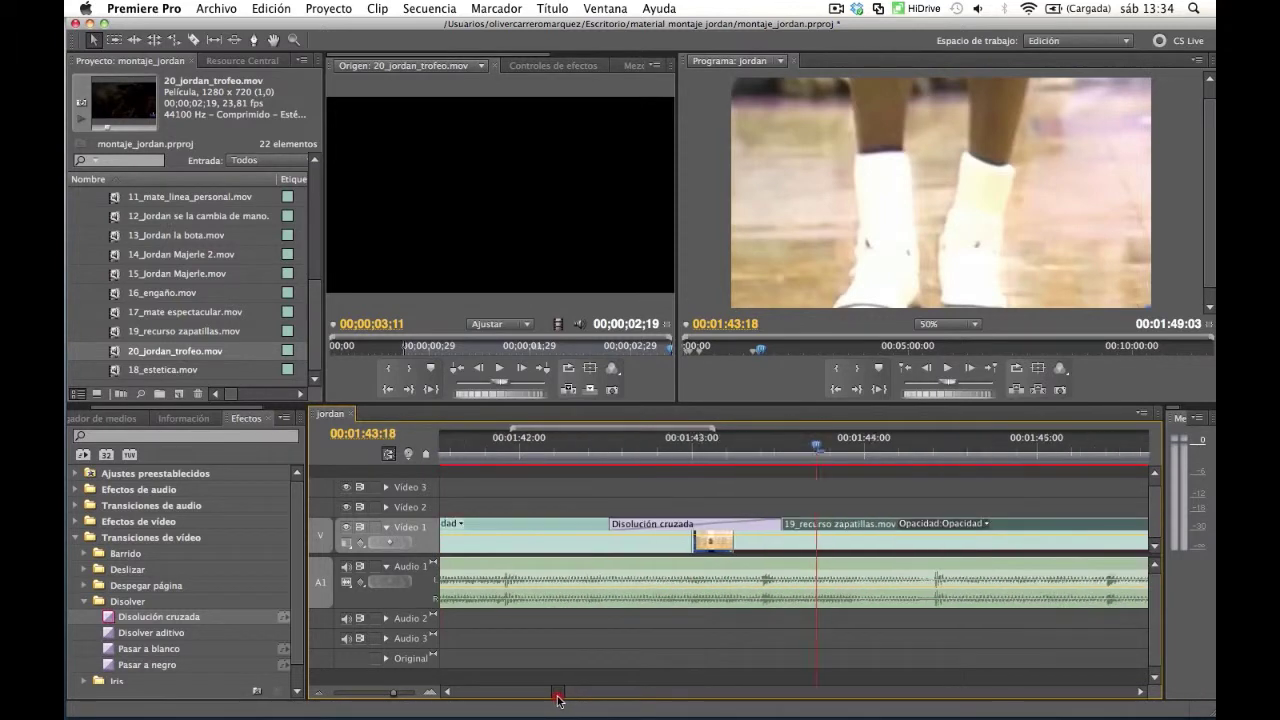
{"action": "left_click_drag", "start_coordinate": [561, 700], "coordinate": [556, 698]}
{"action": "left_click", "coordinate": [708, 546]}
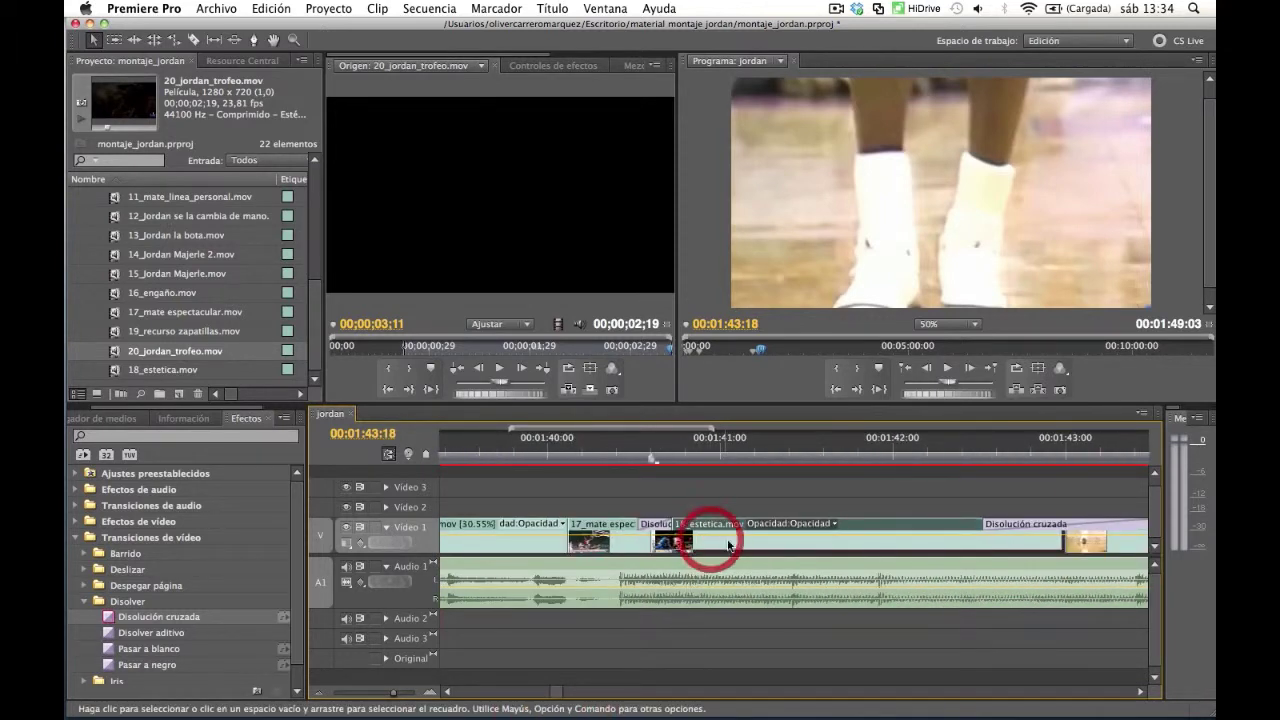
{"action": "left_click", "coordinate": [617, 440]}
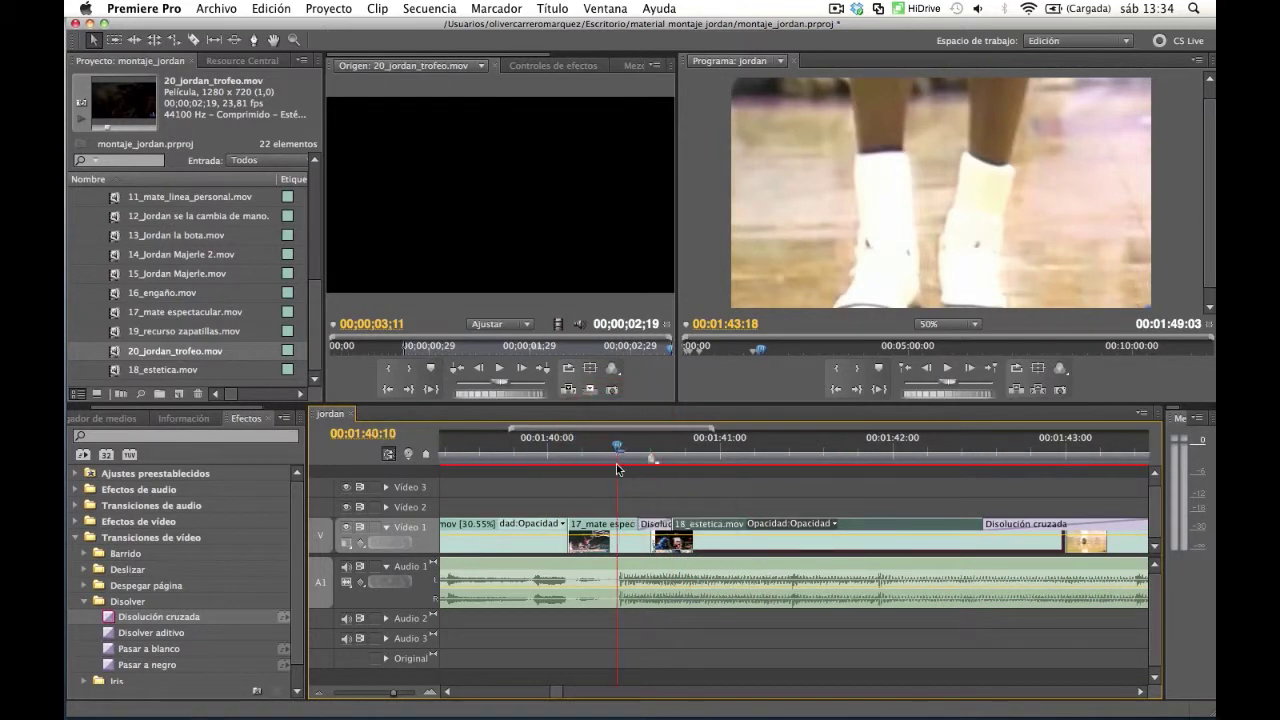
{"action": "key", "text": "space"}
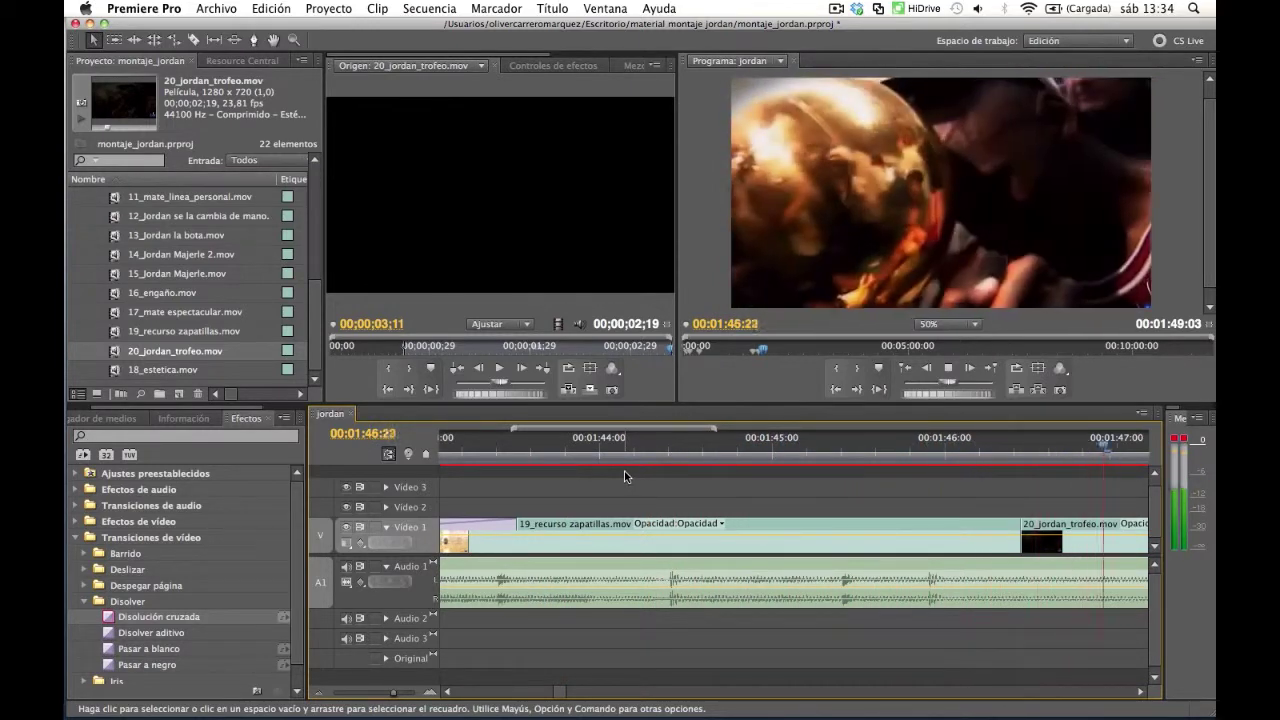
{"action": "left_click_drag", "start_coordinate": [558, 691], "coordinate": [562, 692]}
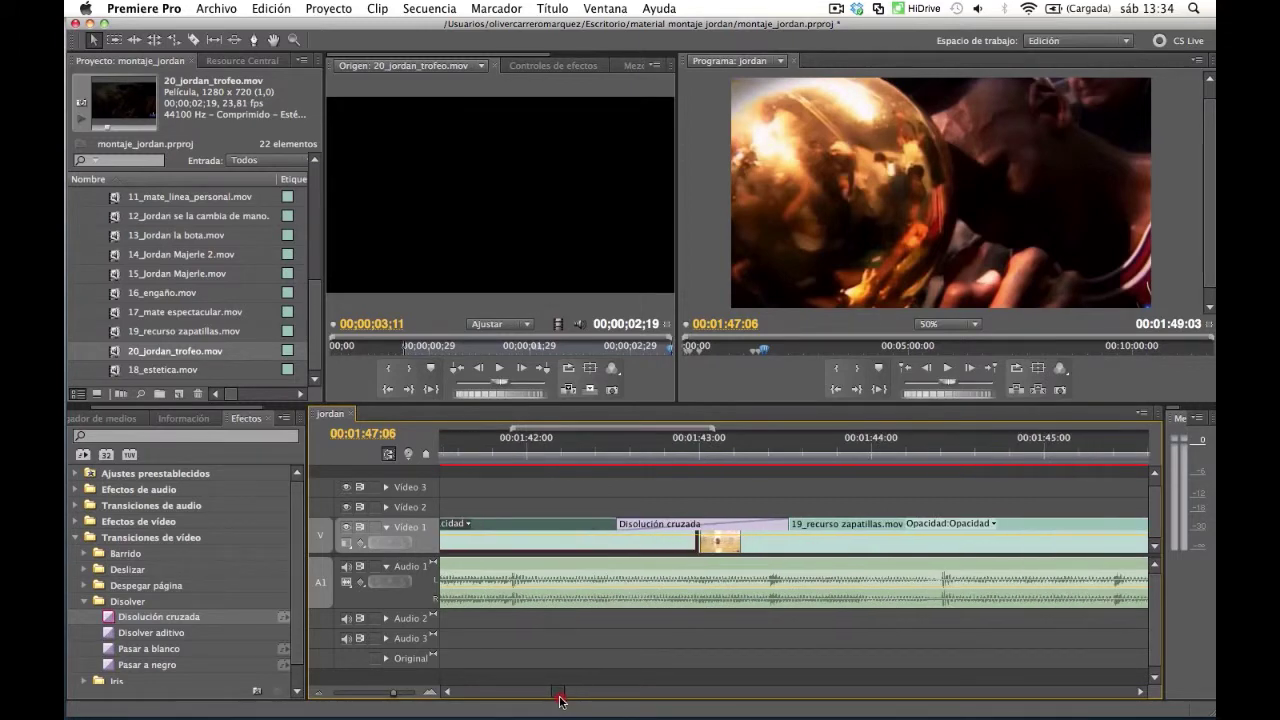
{"action": "left_click", "coordinate": [561, 464]}
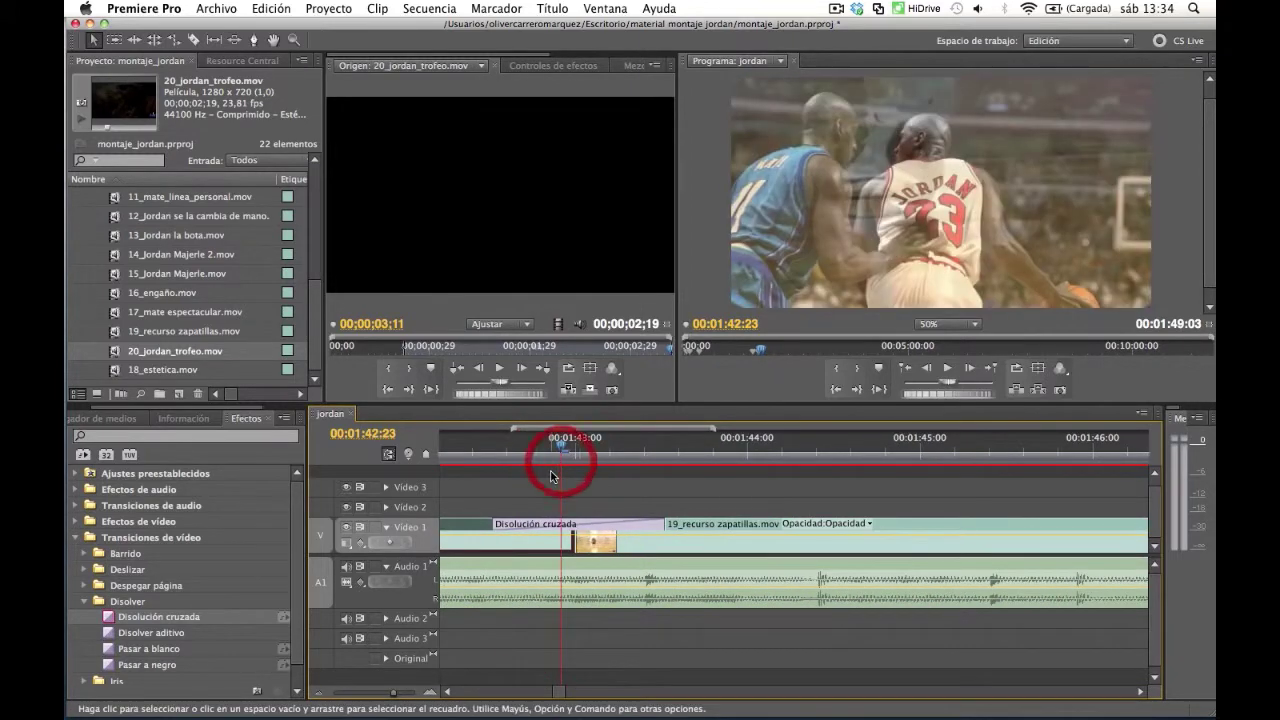
{"action": "key", "text": "space"}
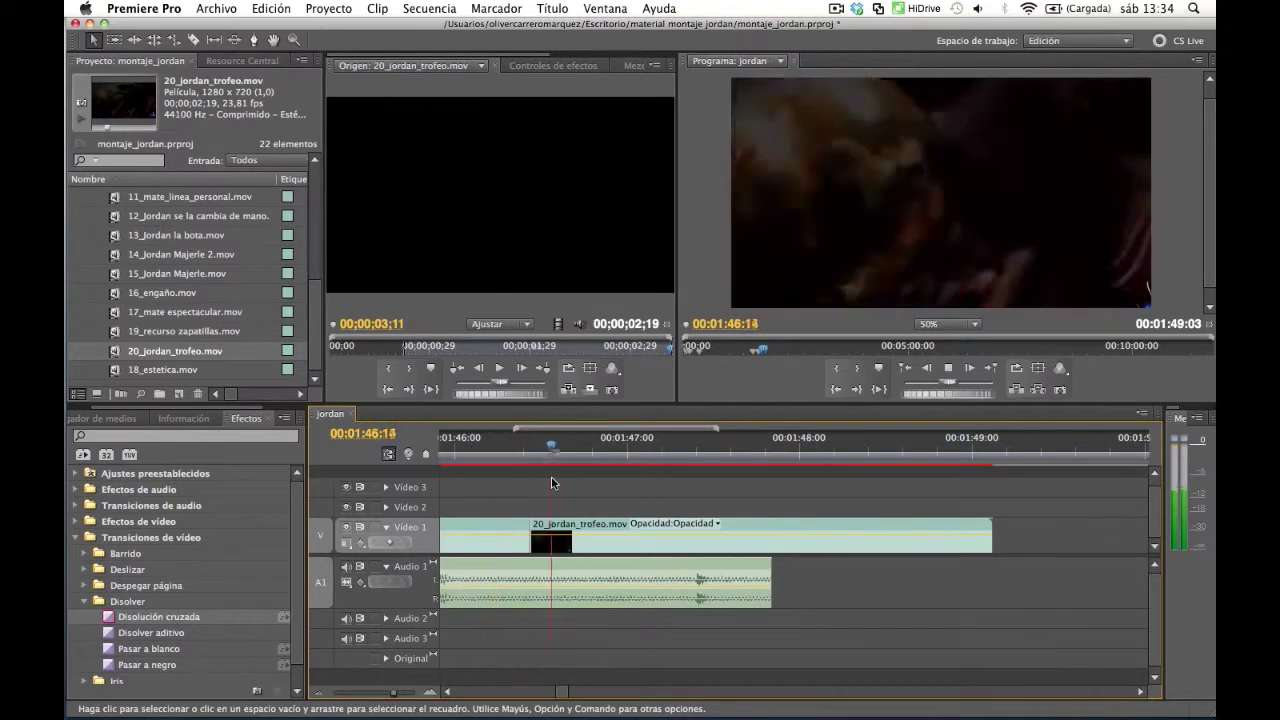
{"action": "left_click", "coordinate": [560, 690]}
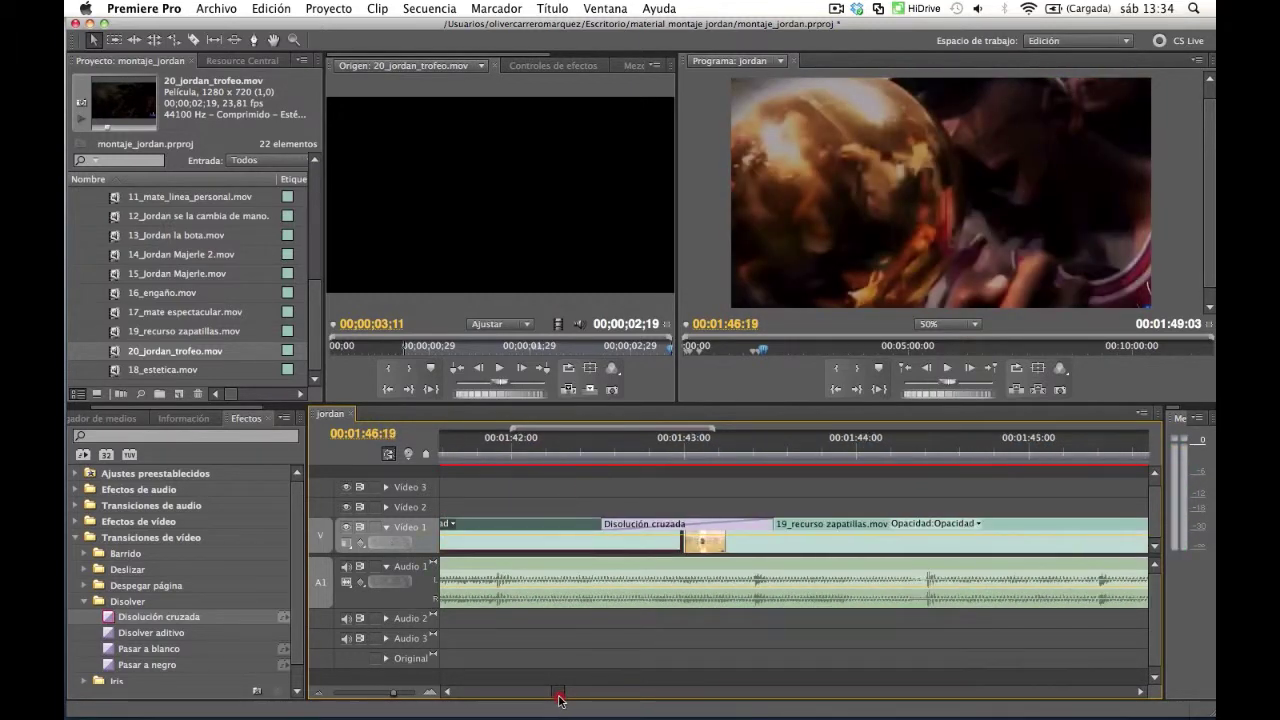
{"action": "left_click", "coordinate": [614, 450]}
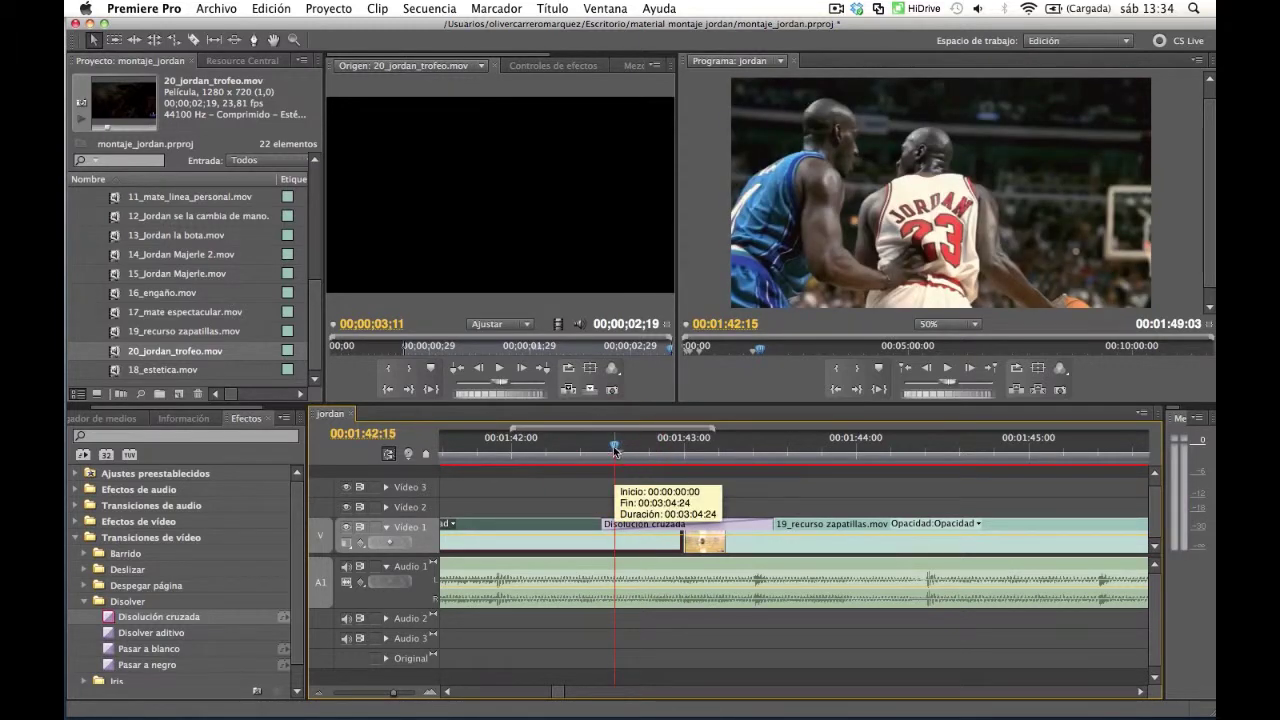
{"action": "key", "text": "space"}
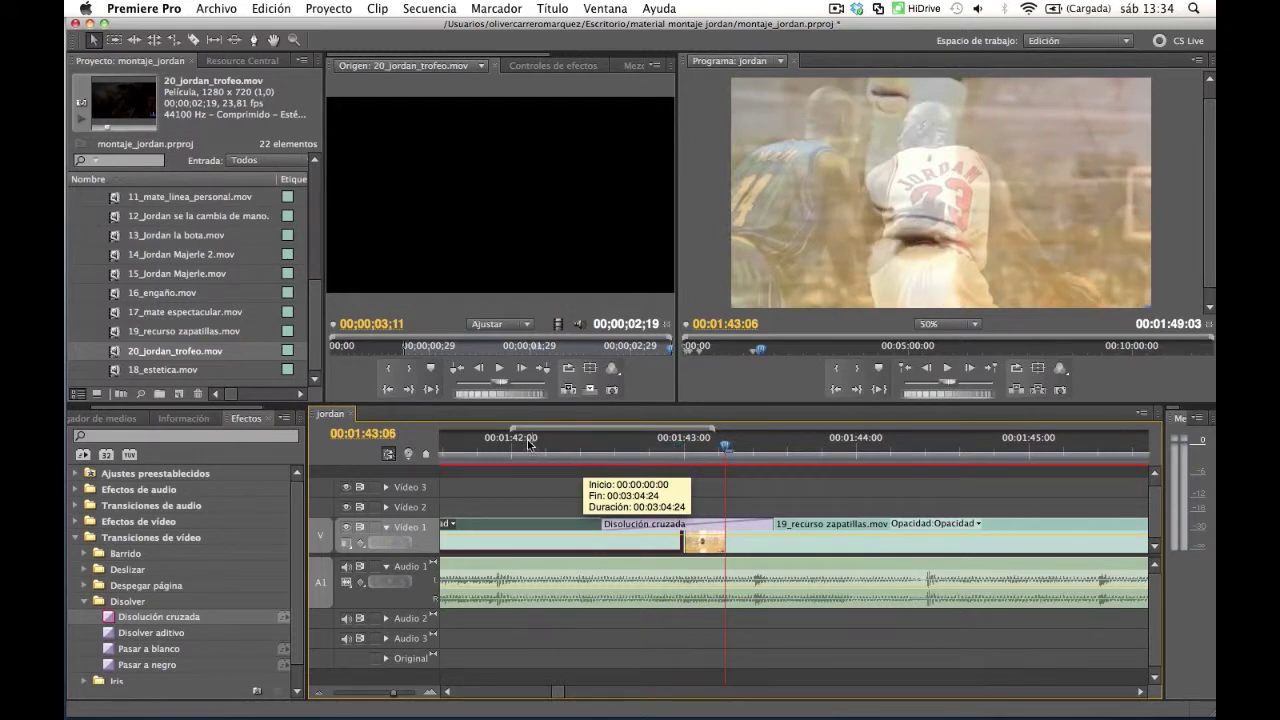
{"action": "left_click", "coordinate": [528, 444]}
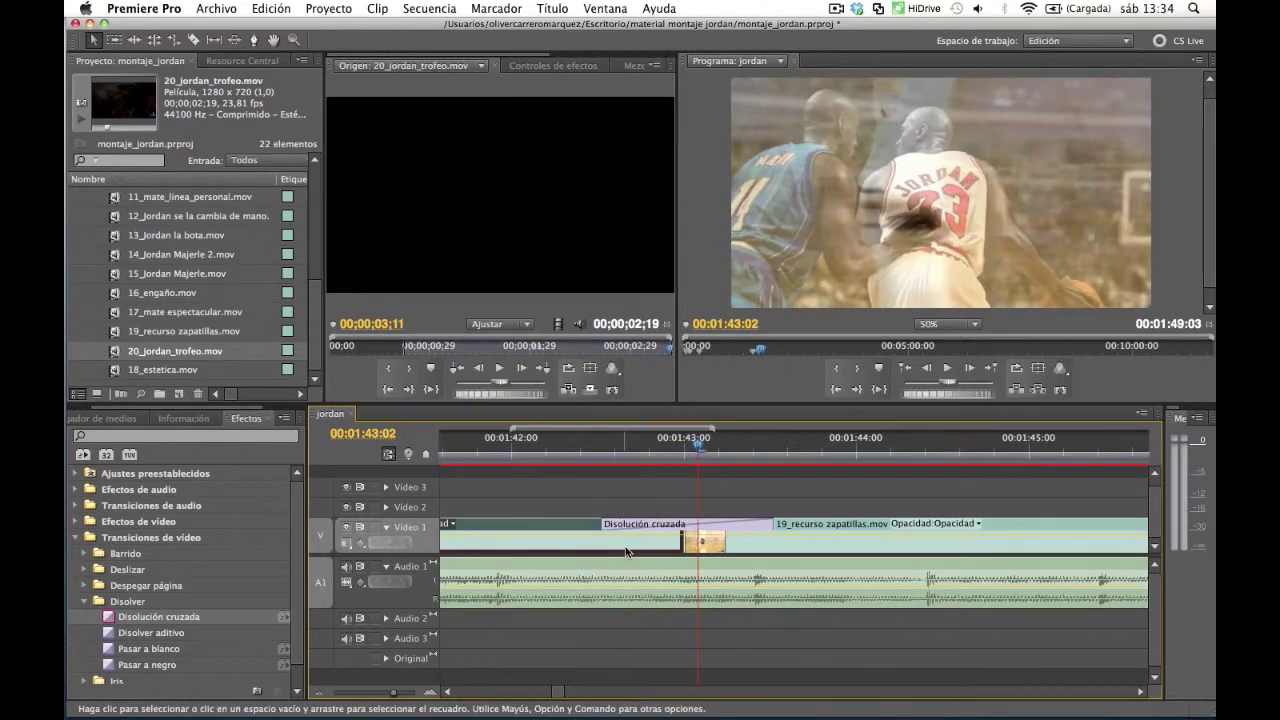
{"action": "mouse_move", "coordinate": [700, 449]}
{"action": "left_mouse_down"}
{"action": "mouse_move", "coordinate": [631, 450]}
{"action": "mouse_move", "coordinate": [588, 472]}
{"action": "mouse_move", "coordinate": [675, 492]}
{"action": "left_mouse_up"}
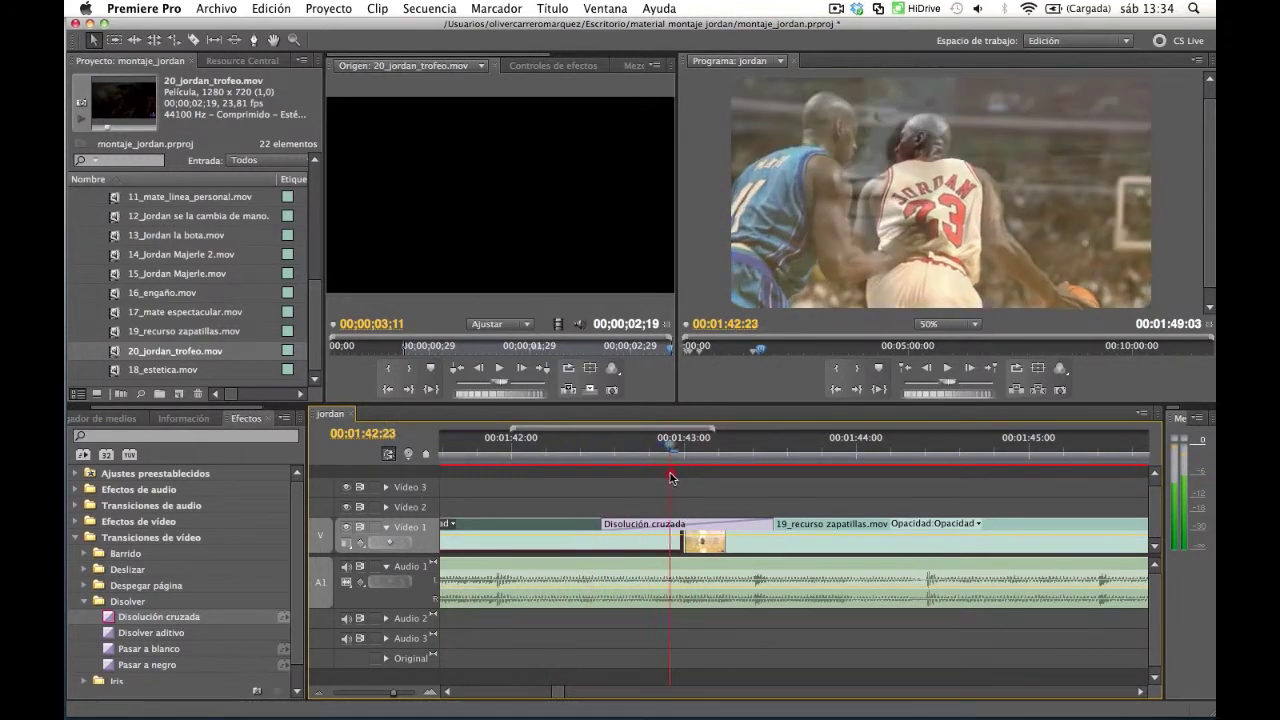
{"action": "left_click", "coordinate": [730, 545]}
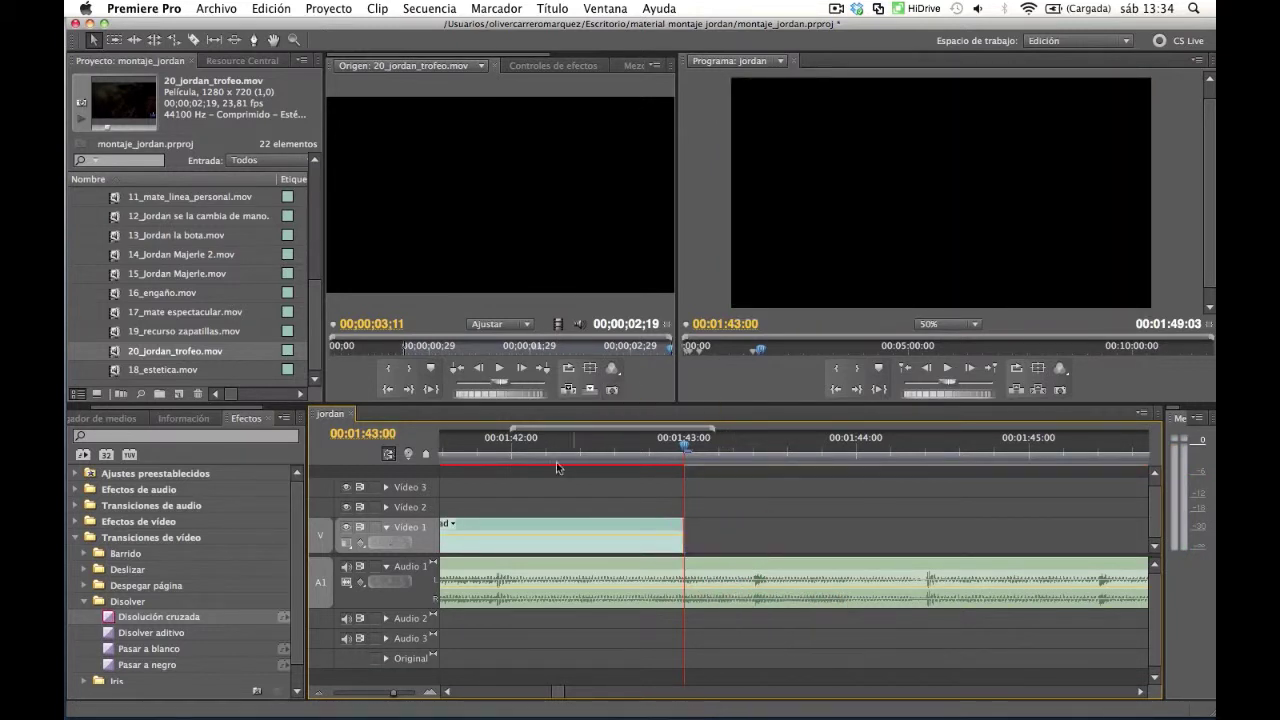
Undo the previous timeline edit
{"action": "left_click", "coordinate": [561, 694]}
{"action": "left_click", "coordinate": [562, 697]}
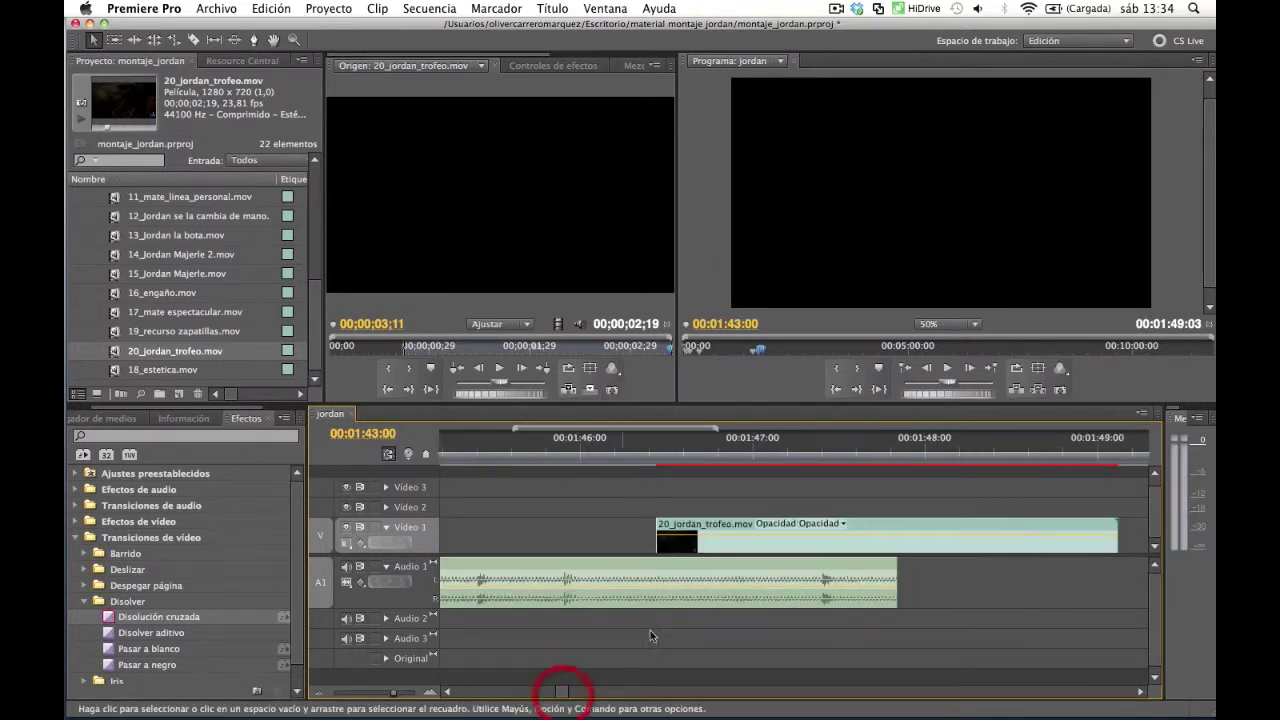
{"action": "left_click_drag", "start_coordinate": [562, 692], "coordinate": [557, 688]}
{"action": "key", "text": "super+z"}
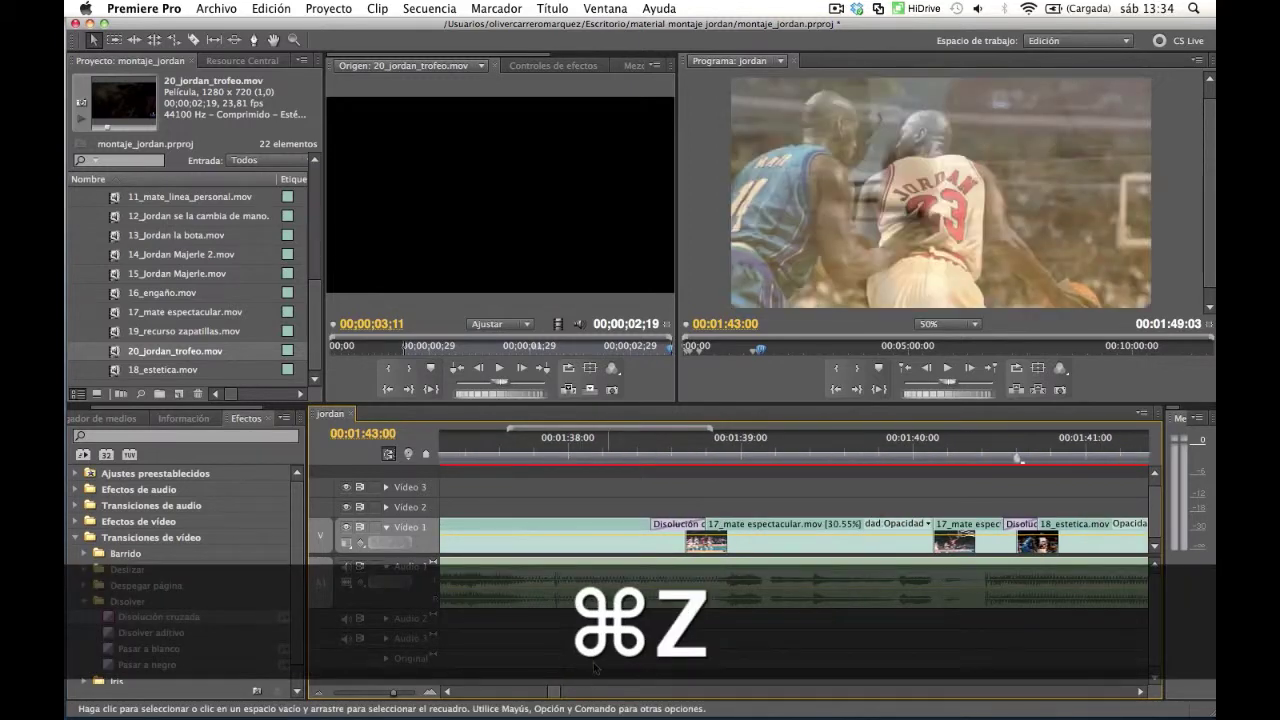
Scrub the 17_mate dunk, then delete 18_estetica.mov together with its dissolve
{"action": "left_click", "coordinate": [757, 532]}
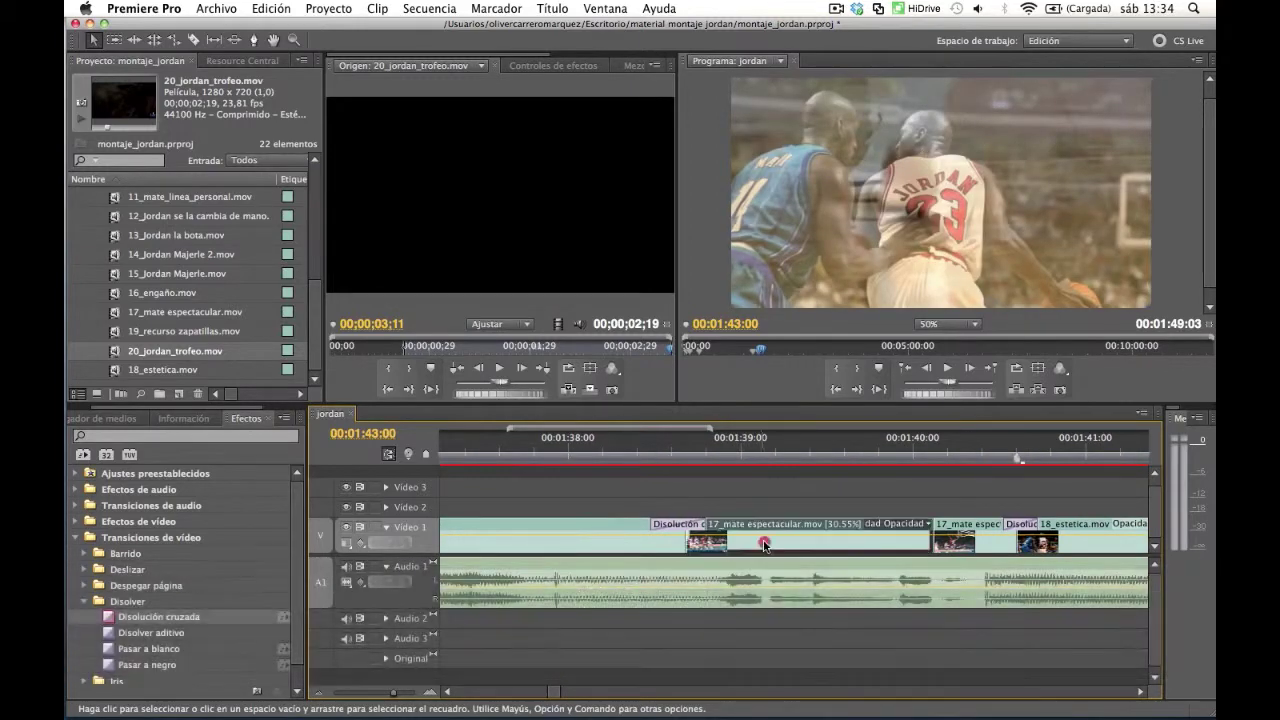
{"action": "left_click", "coordinate": [721, 440]}
{"action": "left_click_drag", "start_coordinate": [721, 443], "coordinate": [1038, 494]}
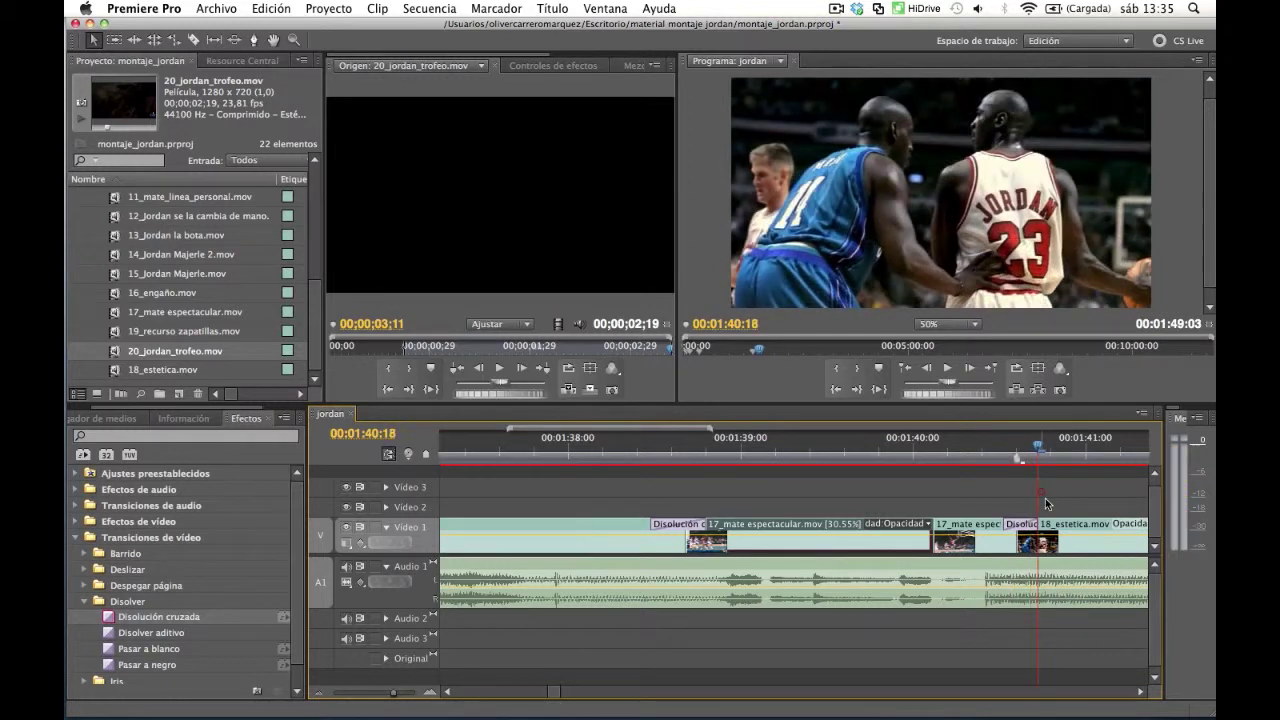
{"action": "left_click", "coordinate": [1063, 547]}
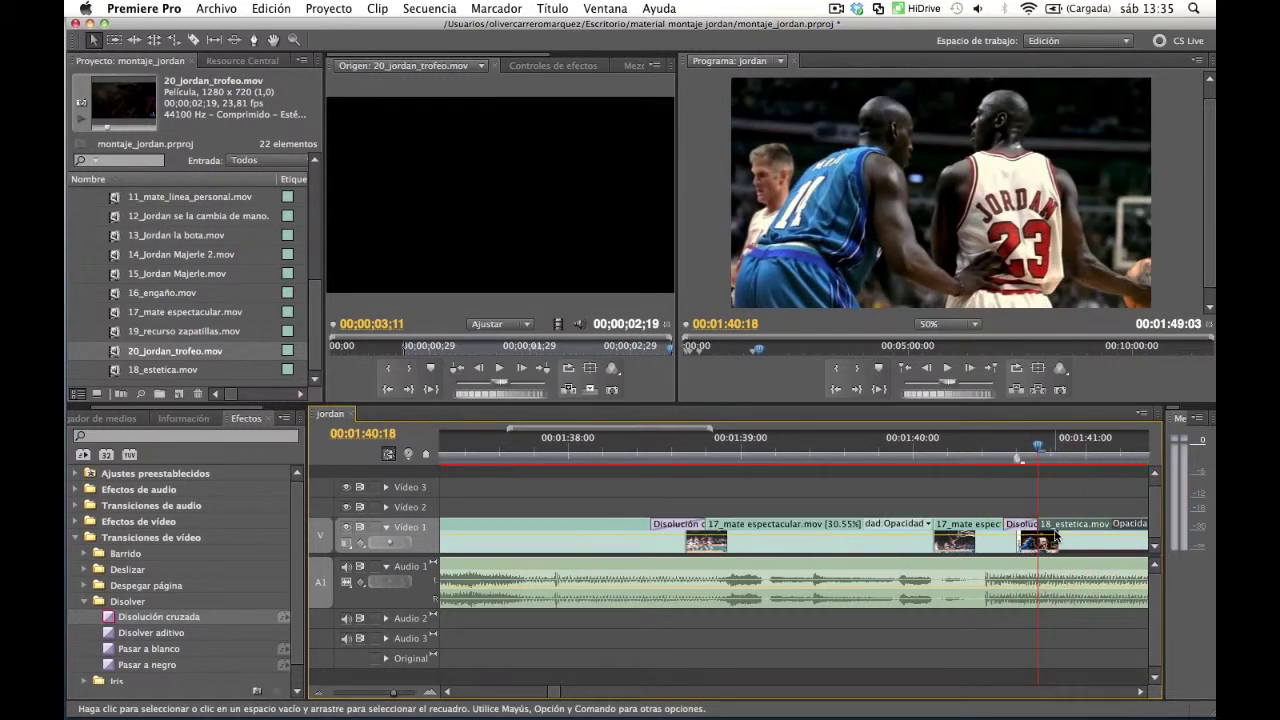
{"action": "key", "text": "Delete"}
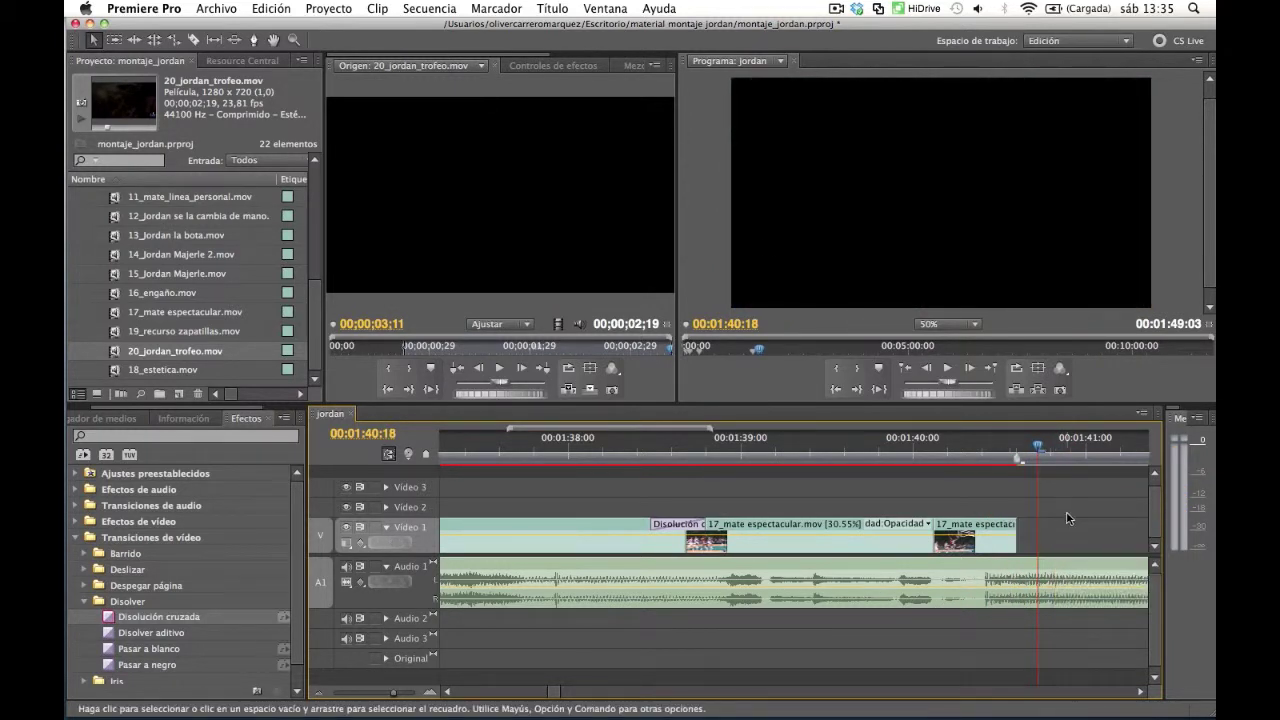
Place 19_recurso after 17_mate, add a Disolución cruzada trimmed from its start, and play it
{"action": "left_click_drag", "start_coordinate": [1078, 543], "coordinate": [1071, 541]}
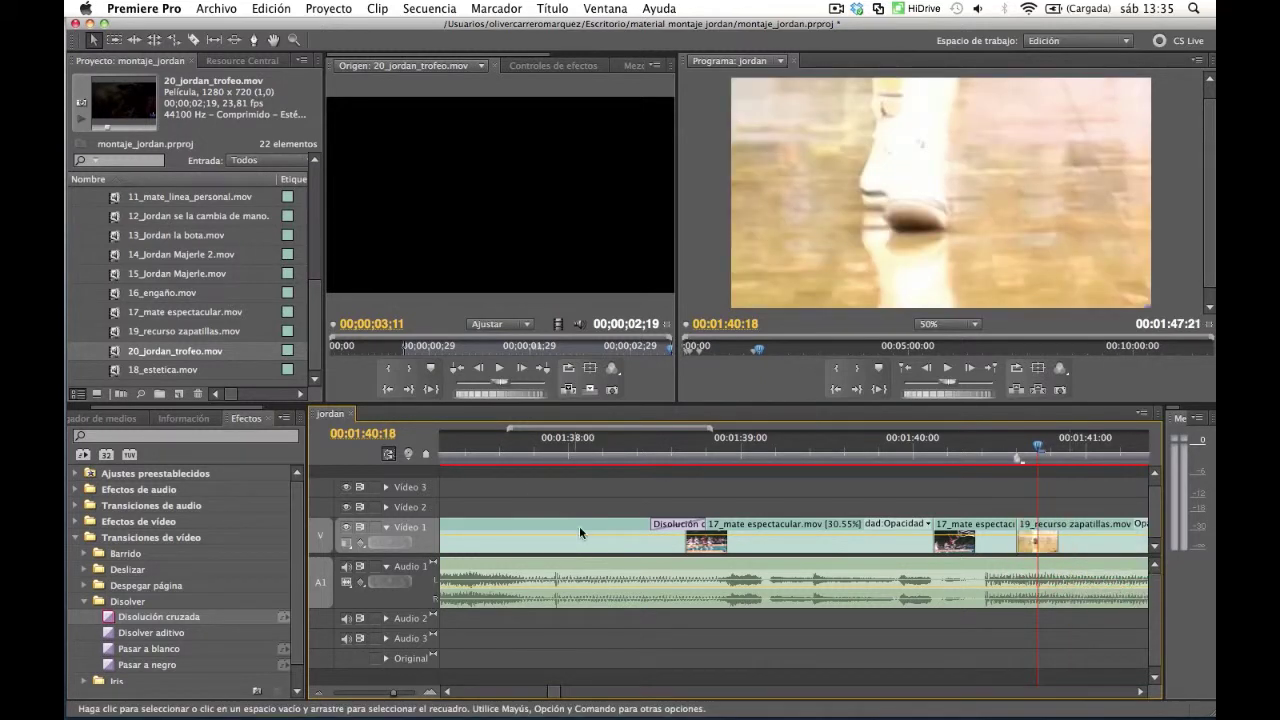
{"action": "left_click_drag", "start_coordinate": [556, 691], "coordinate": [566, 691]}
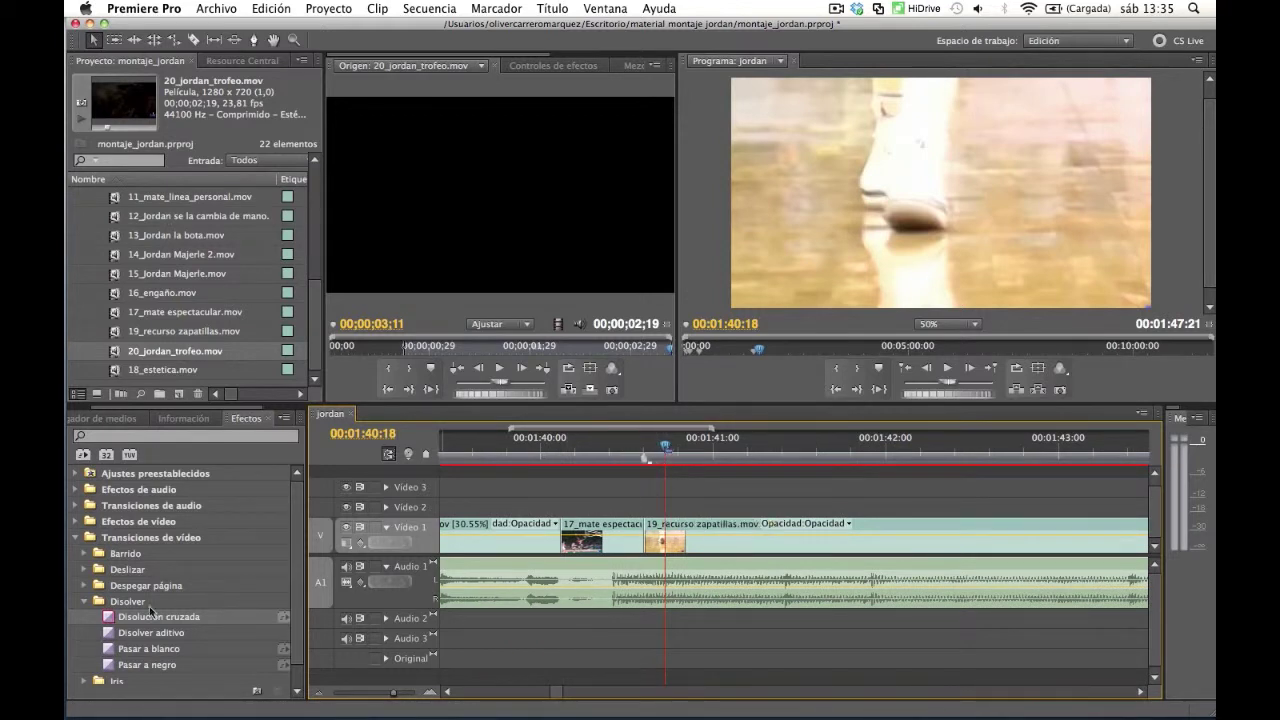
{"action": "left_click_drag", "start_coordinate": [111, 620], "coordinate": [425, 525]}
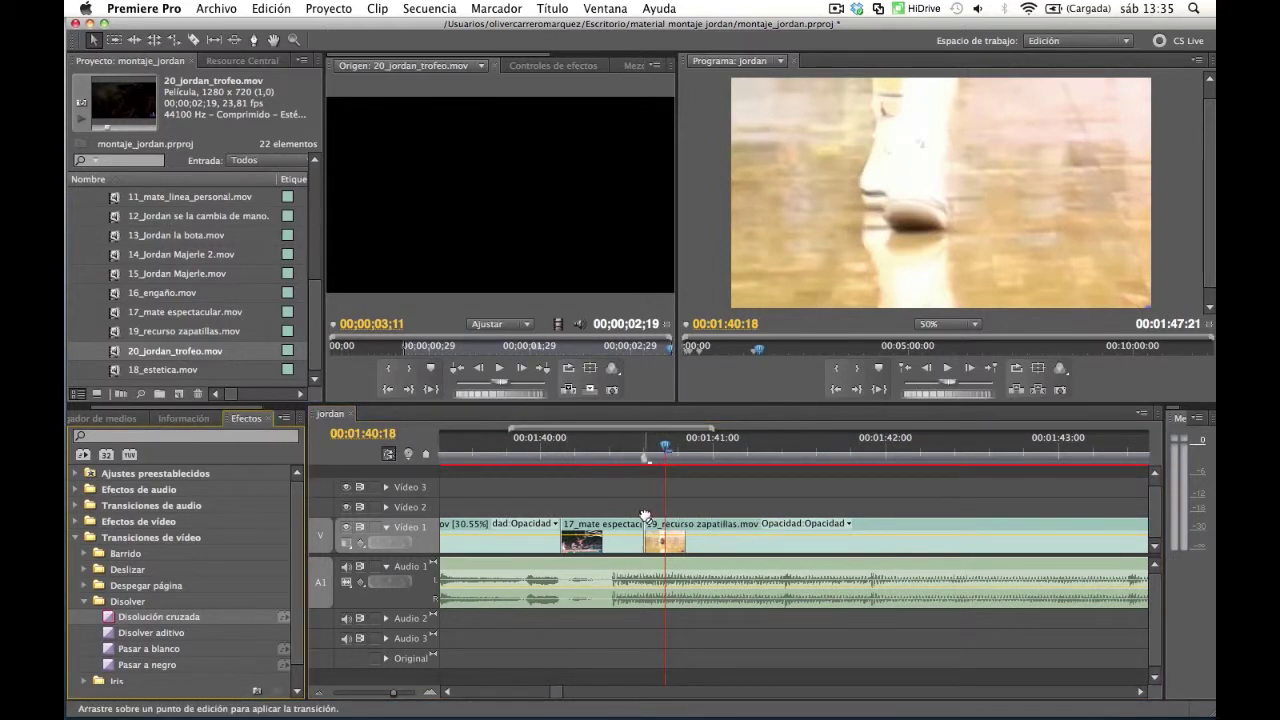
{"action": "left_click_drag", "start_coordinate": [645, 516], "coordinate": [646, 520]}
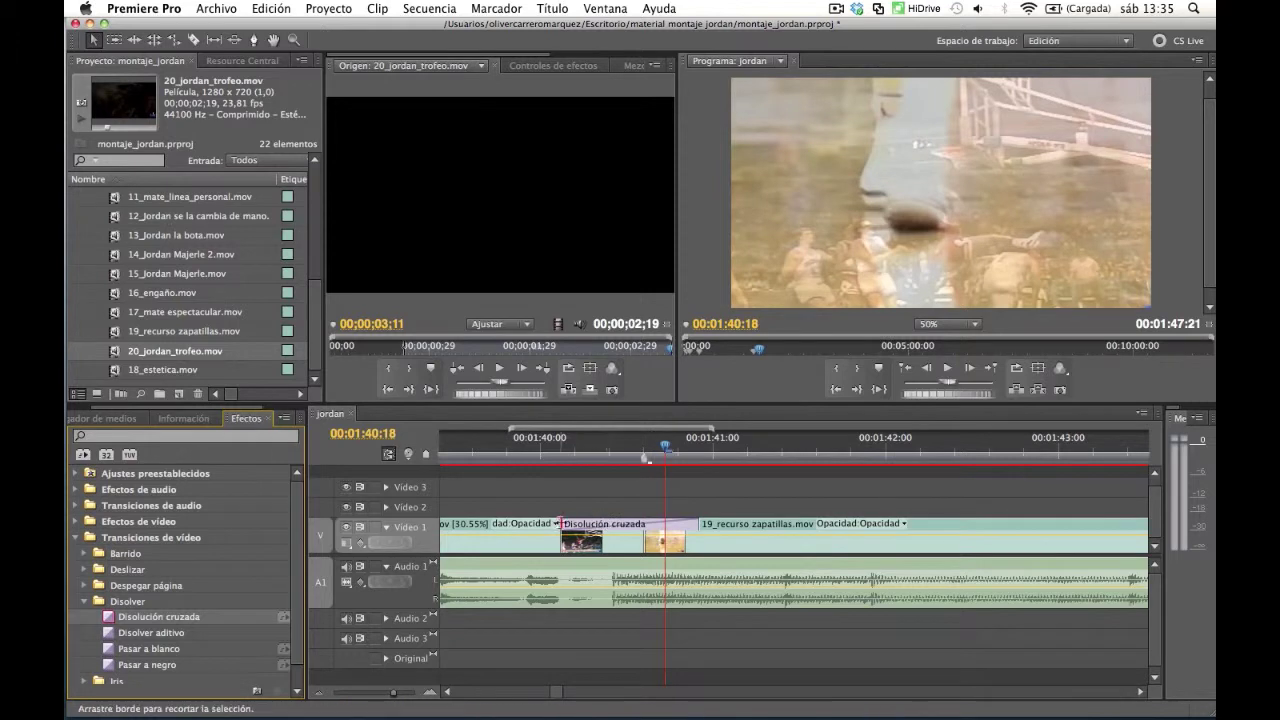
{"action": "left_click_drag", "start_coordinate": [563, 523], "coordinate": [644, 526]}
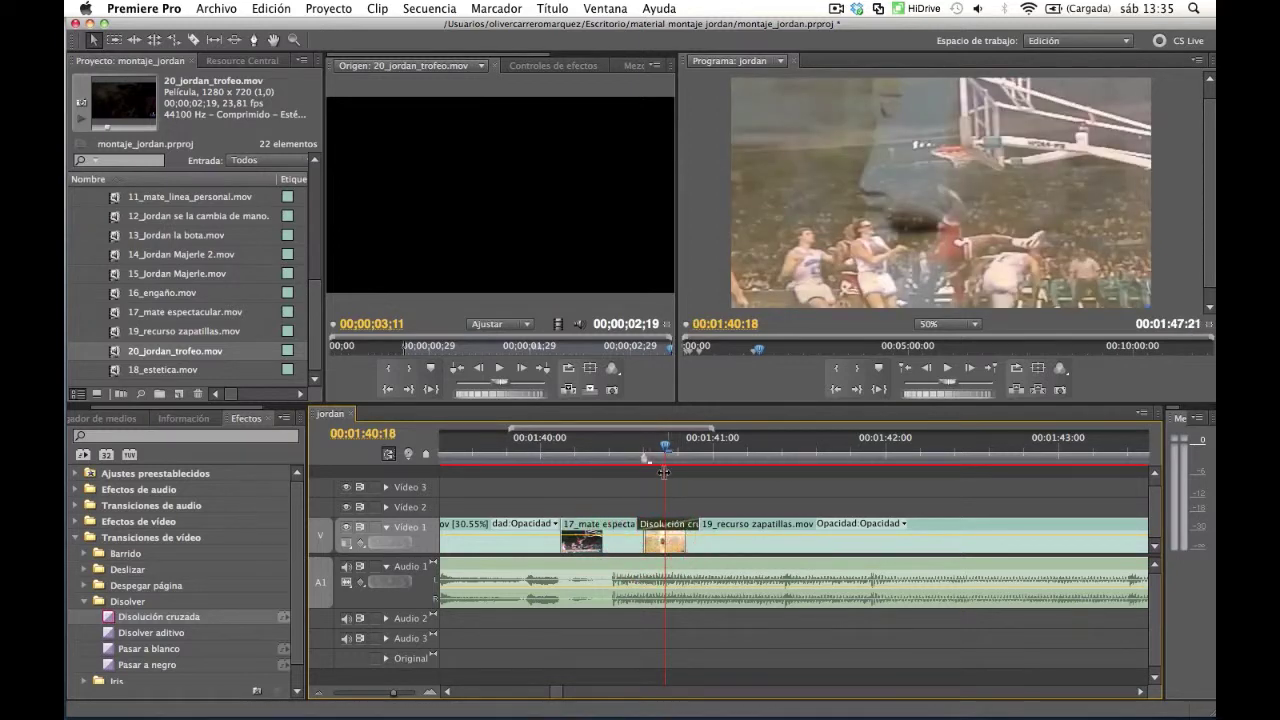
{"action": "left_click", "coordinate": [623, 447]}
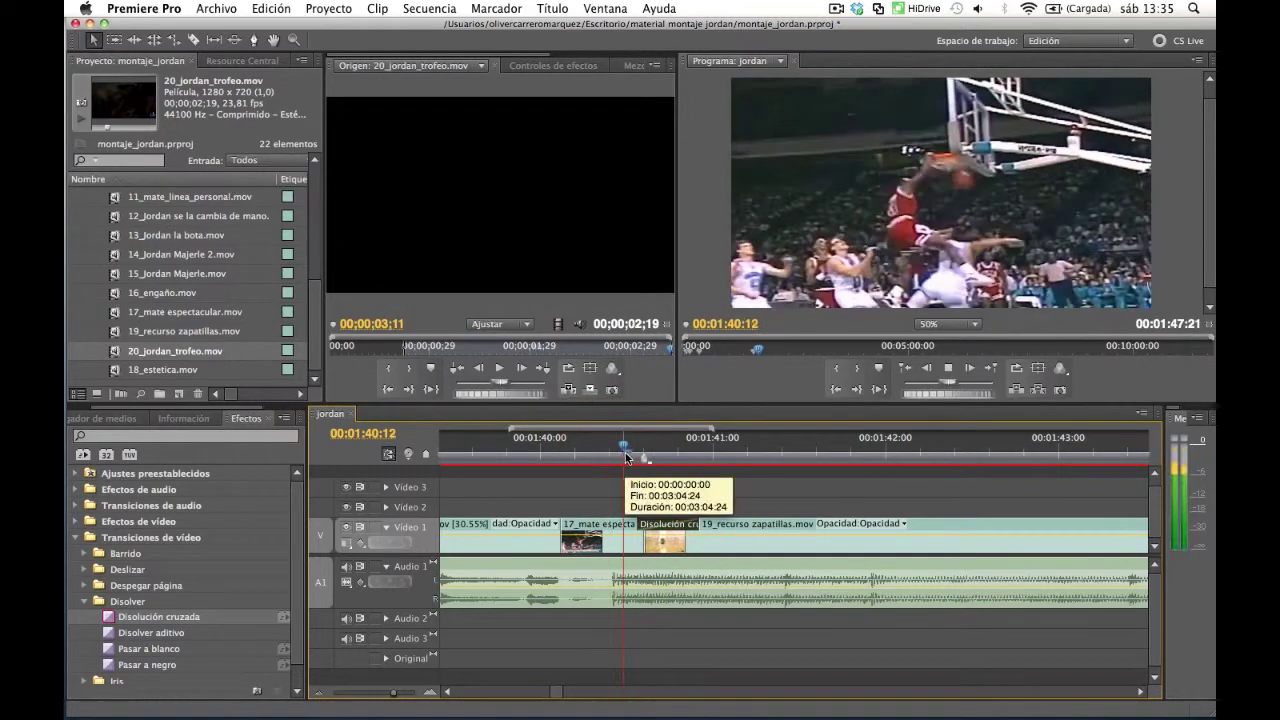
{"action": "key", "text": "space"}
{"action": "key", "text": "space"}
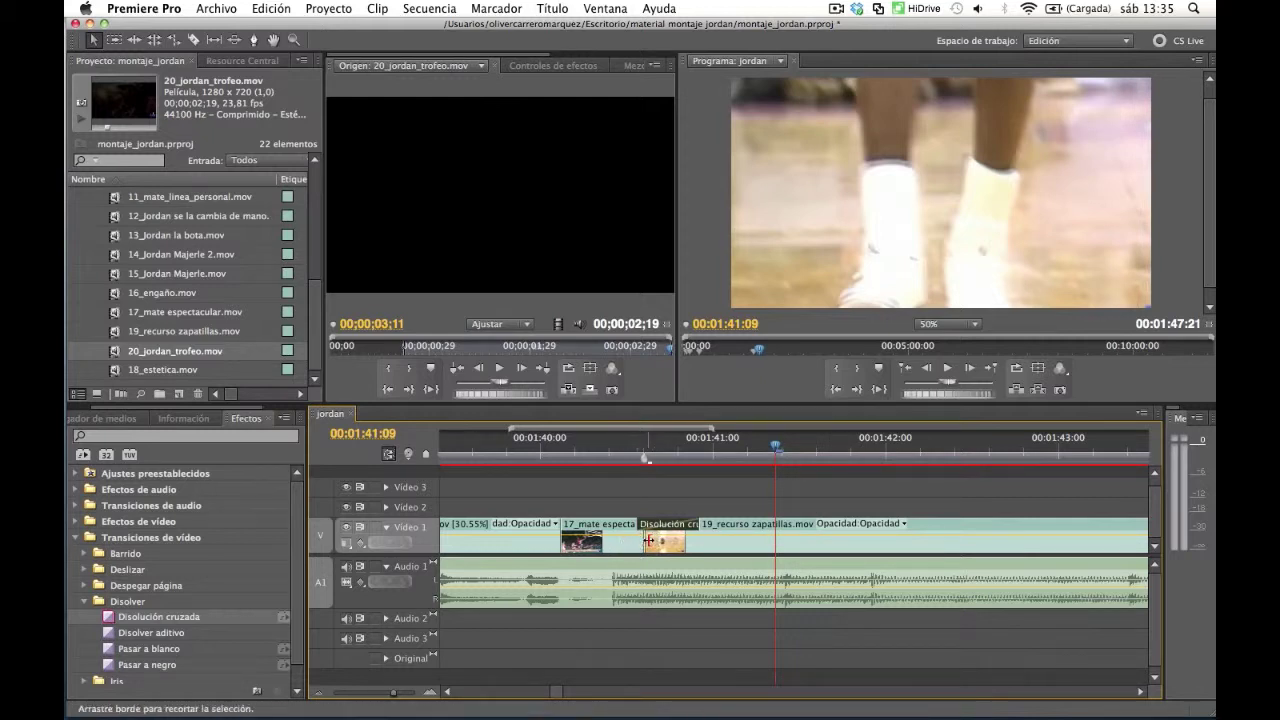
Move 20_jordan_trofeo later, leaving a gap, and play the cut from the dunk into the sneakers
{"action": "left_click_drag", "start_coordinate": [560, 697], "coordinate": [562, 697]}
{"action": "left_click_drag", "start_coordinate": [896, 552], "coordinate": [945, 550]}
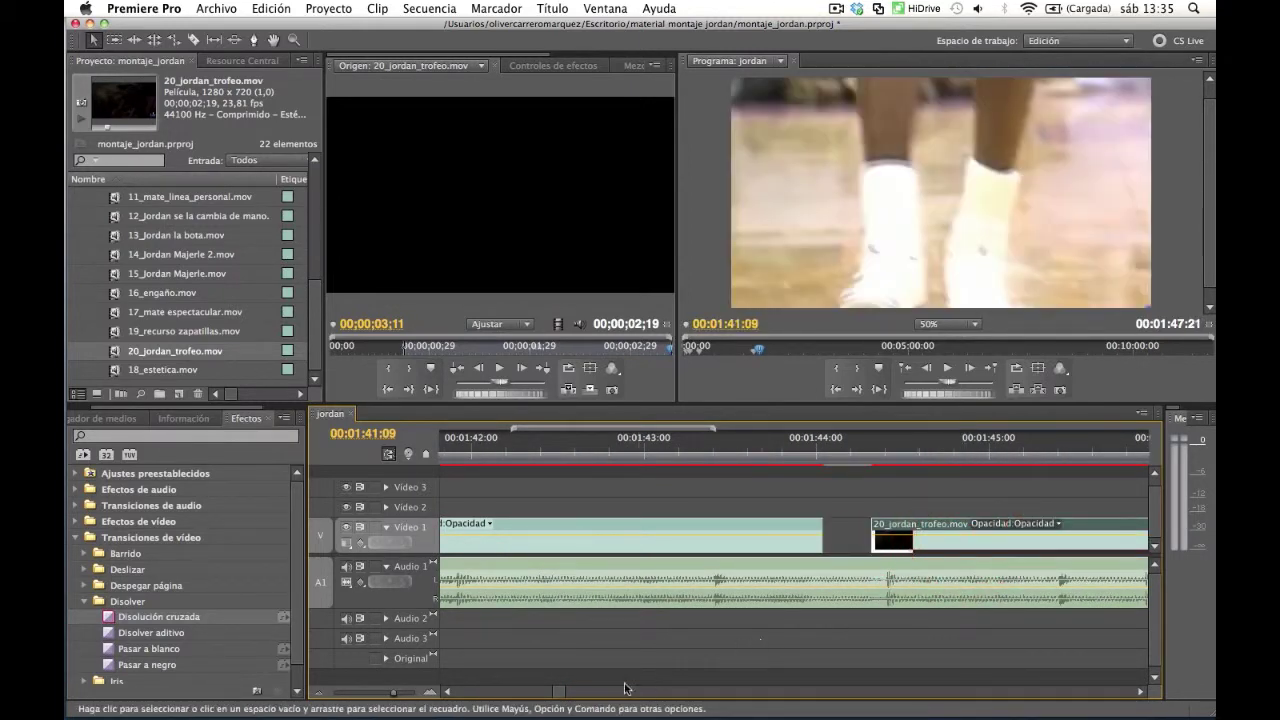
{"action": "left_click_drag", "start_coordinate": [674, 548], "coordinate": [714, 540]}
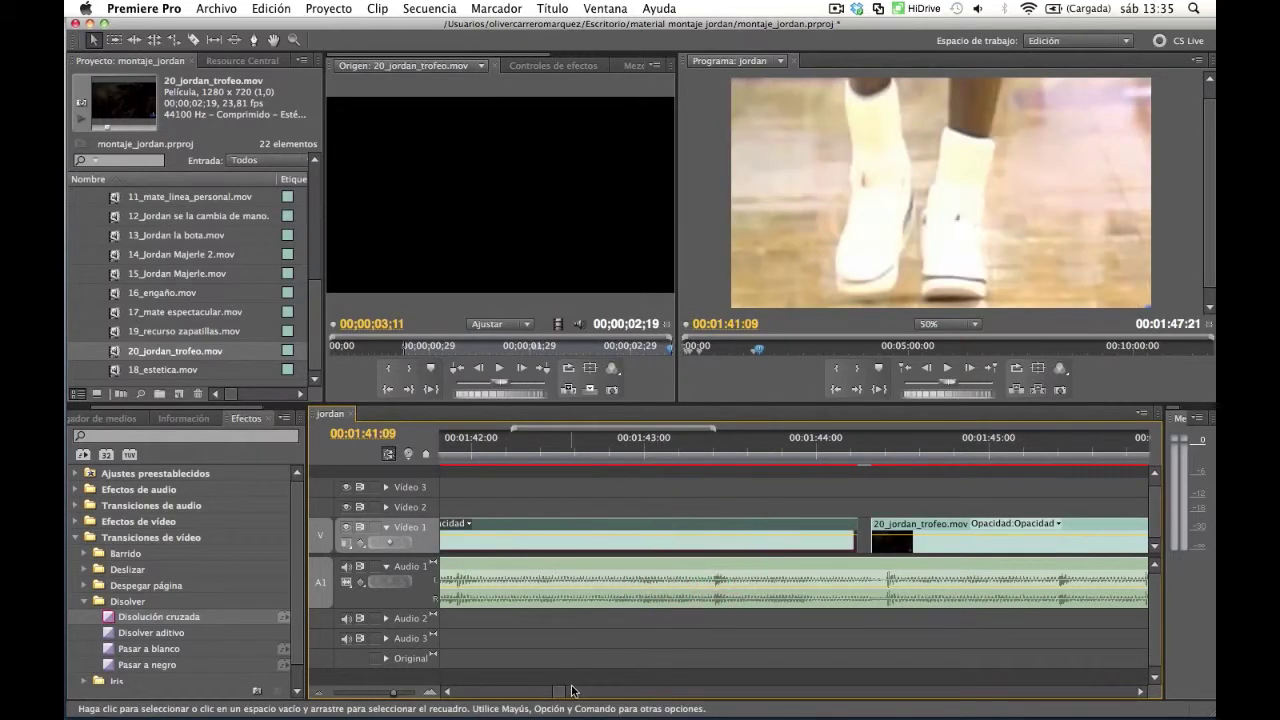
{"action": "left_click_drag", "start_coordinate": [560, 691], "coordinate": [558, 695]}
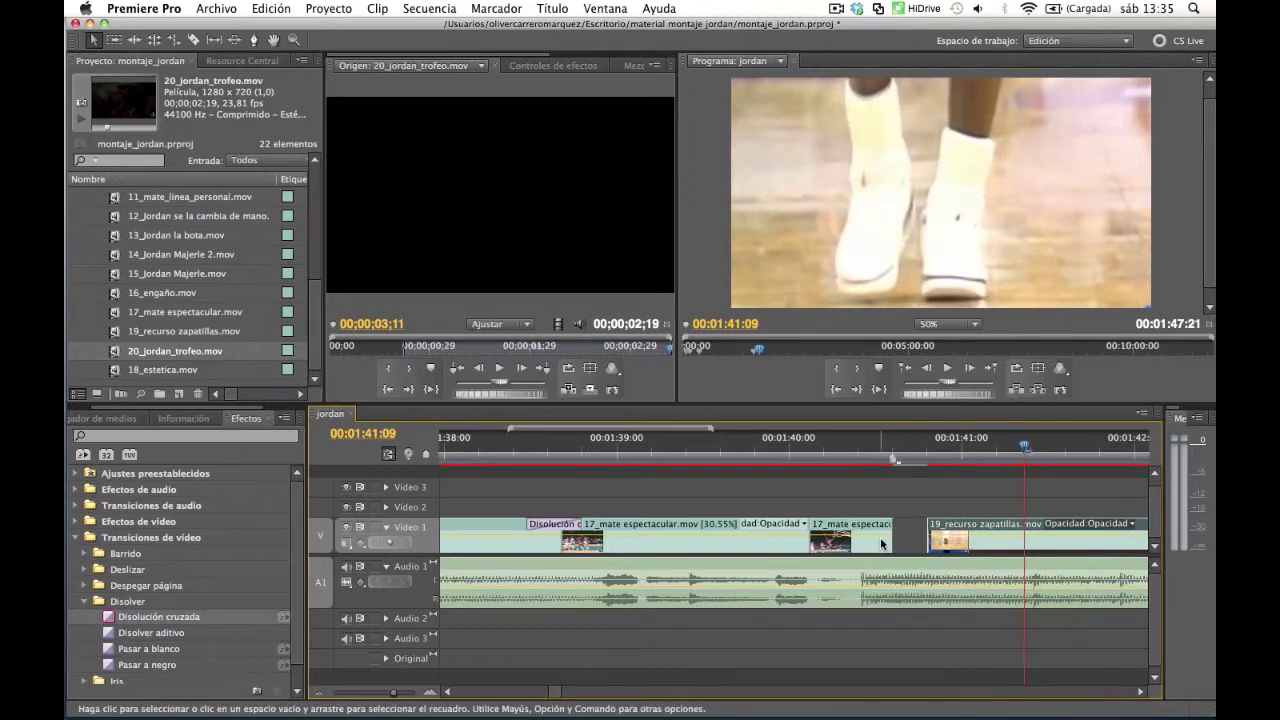
{"action": "left_click_drag", "start_coordinate": [1024, 452], "coordinate": [825, 473]}
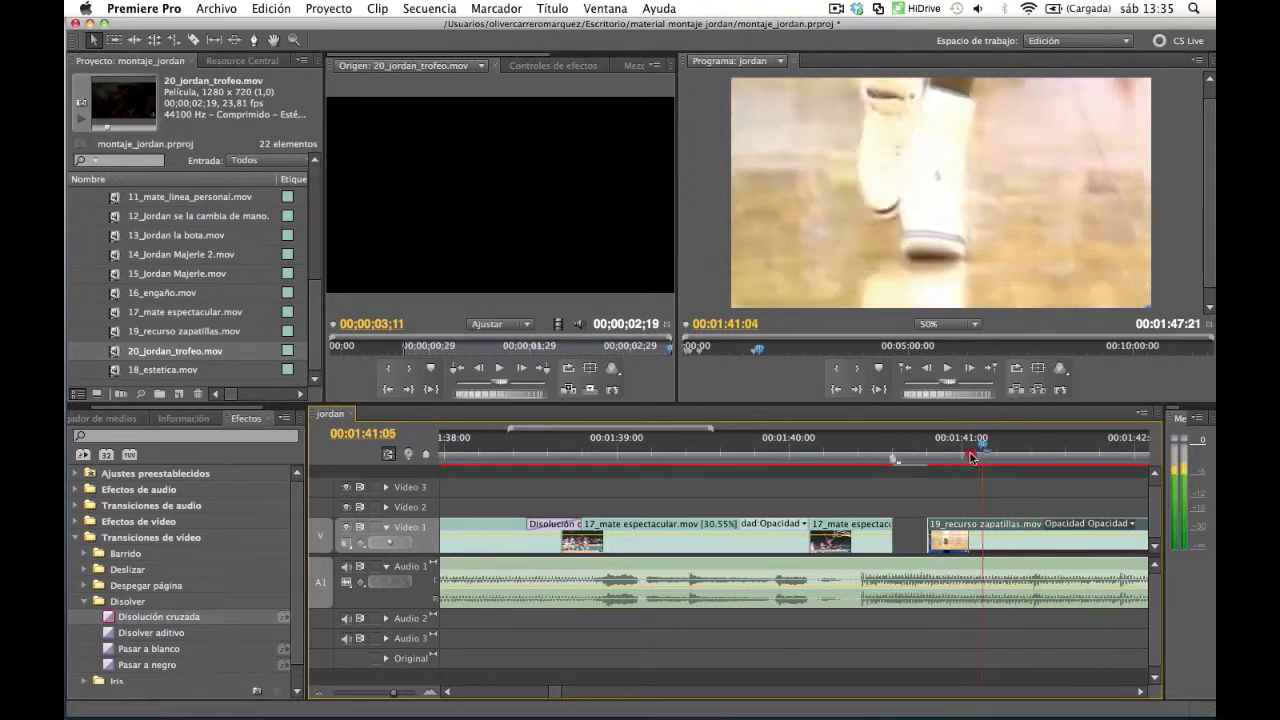
{"action": "key", "text": "space"}
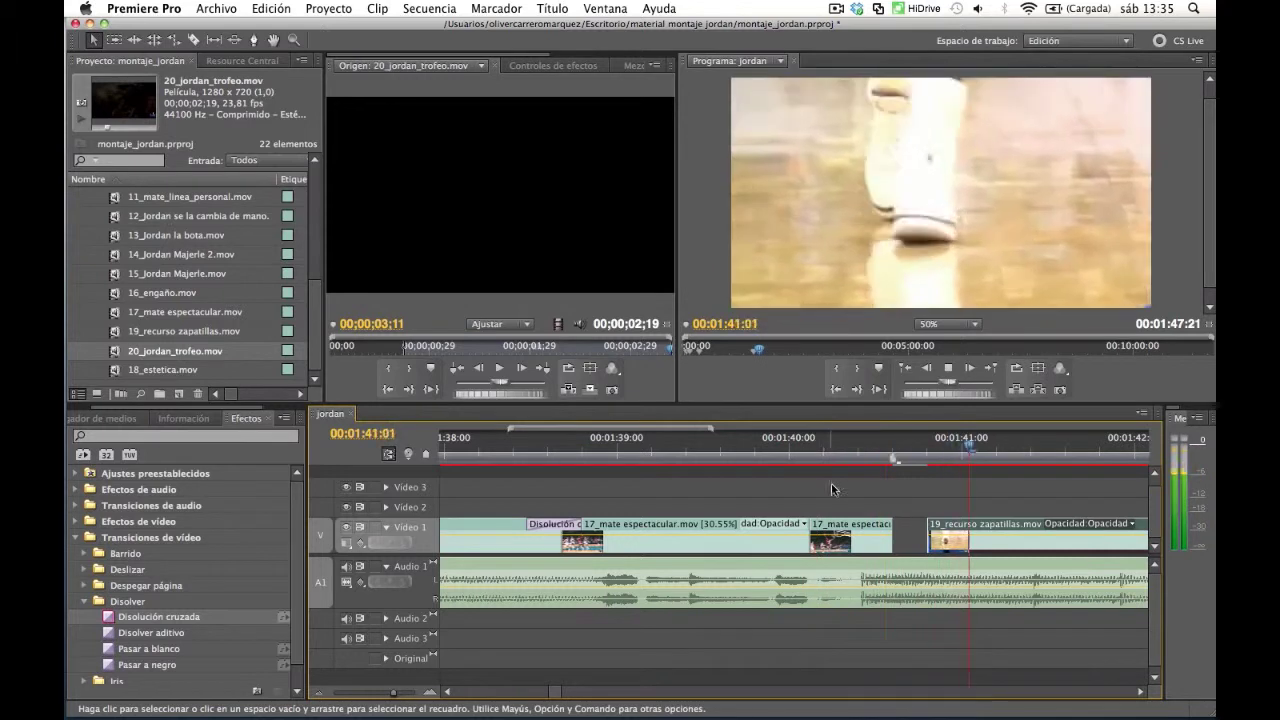
{"action": "left_click", "coordinate": [936, 462]}
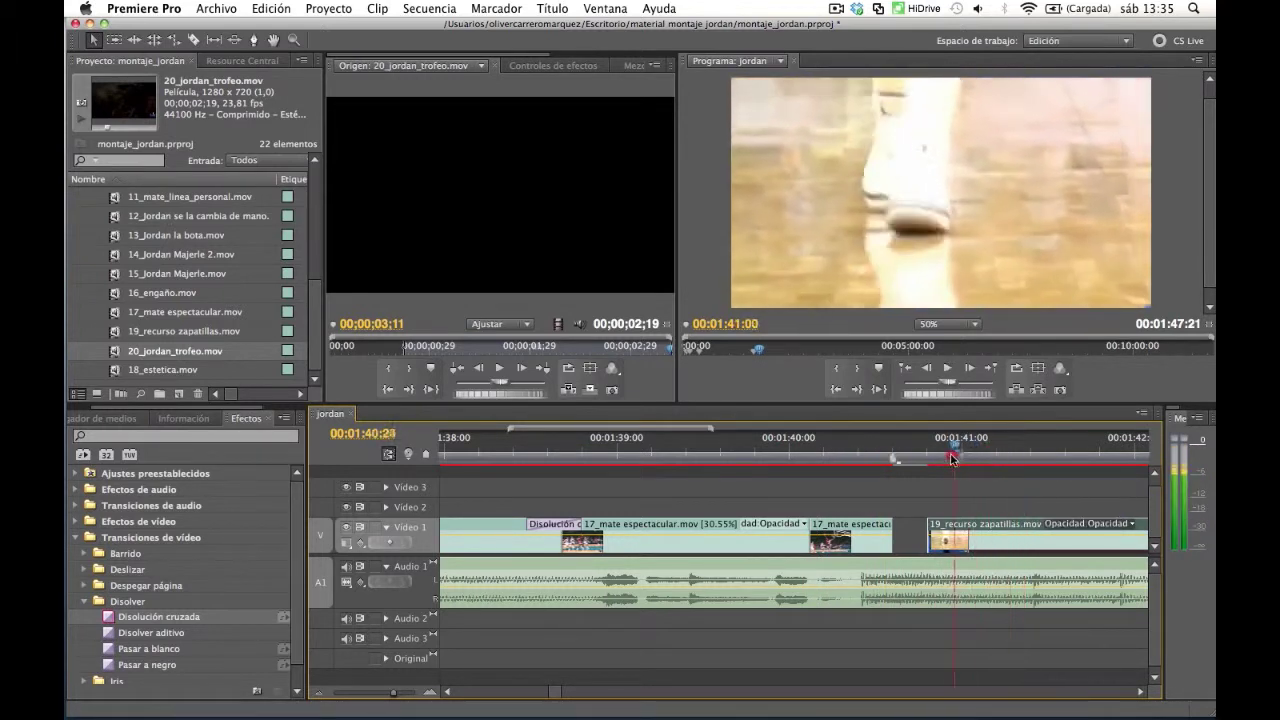
{"action": "left_click", "coordinate": [929, 460]}
{"action": "left_click", "coordinate": [951, 537]}
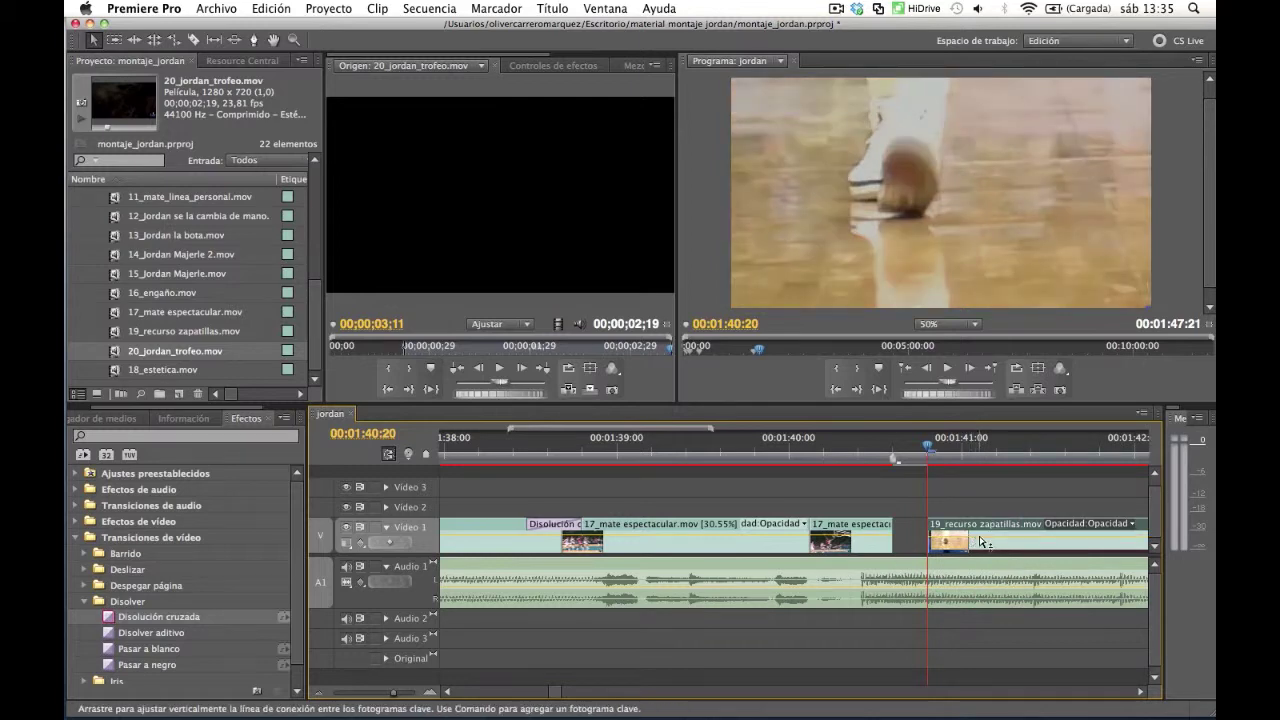
Undo the last edit and butt 19_recurso zapatillas directly against 17_mate
{"action": "key", "text": "super+z"}
{"action": "left_click_drag", "start_coordinate": [988, 542], "coordinate": [955, 553]}
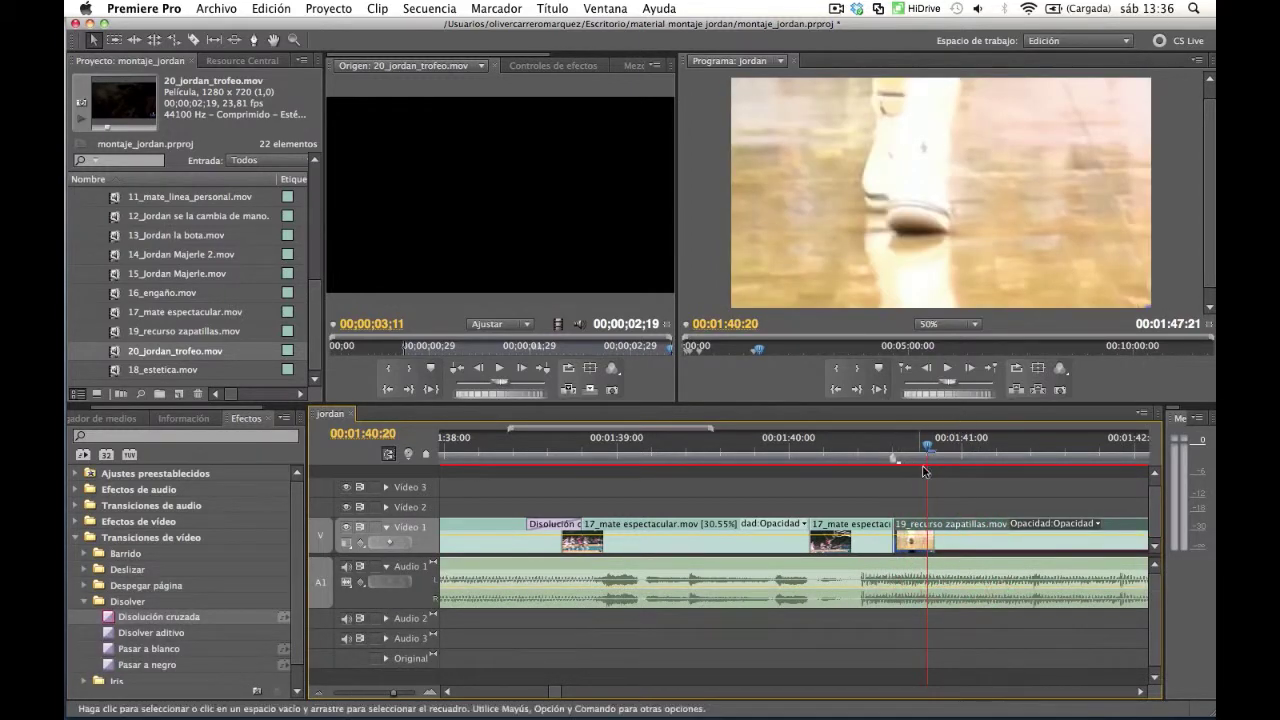
{"action": "left_click", "coordinate": [113, 621]}
Drop a 20-frame Disolución cruzada on the 17_mate/19_recurso cut and align it to span the cut
{"action": "left_click_drag", "start_coordinate": [602, 515], "coordinate": [604, 517]}
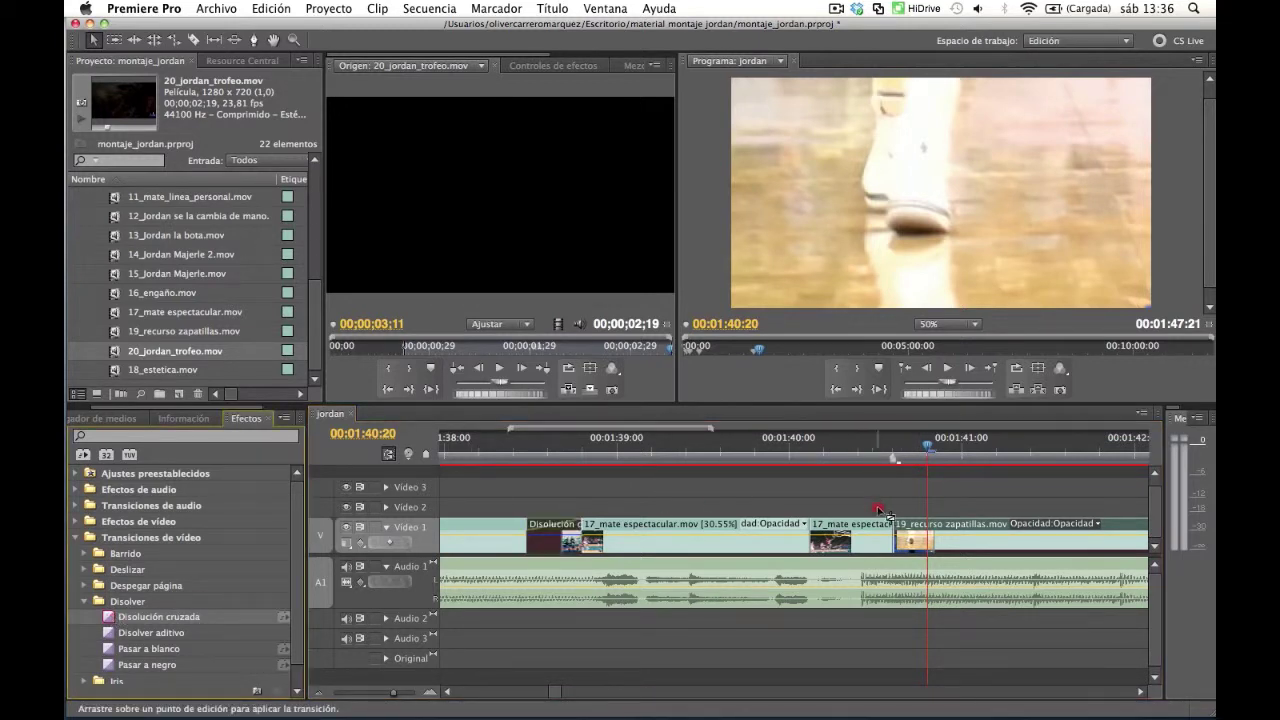
{"action": "left_click_drag", "start_coordinate": [895, 518], "coordinate": [895, 520]}
{"action": "left_click", "coordinate": [875, 530]}
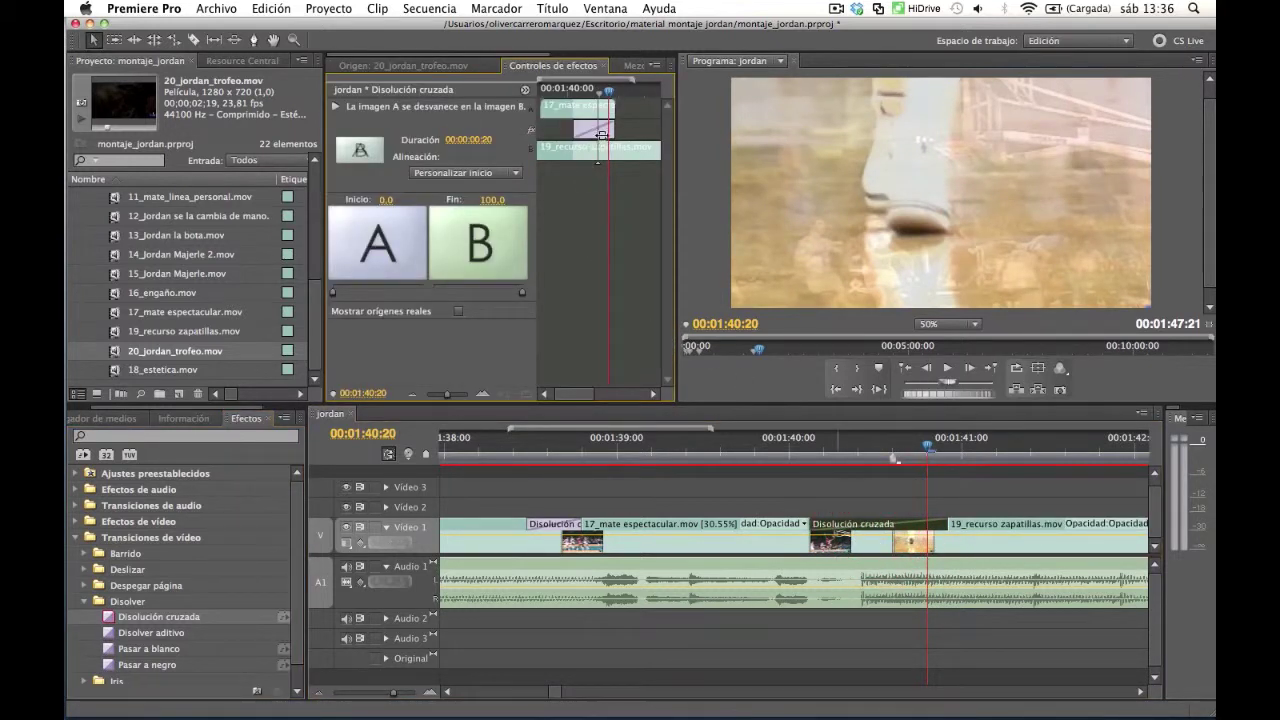
{"action": "left_click_drag", "start_coordinate": [604, 132], "coordinate": [629, 130]}
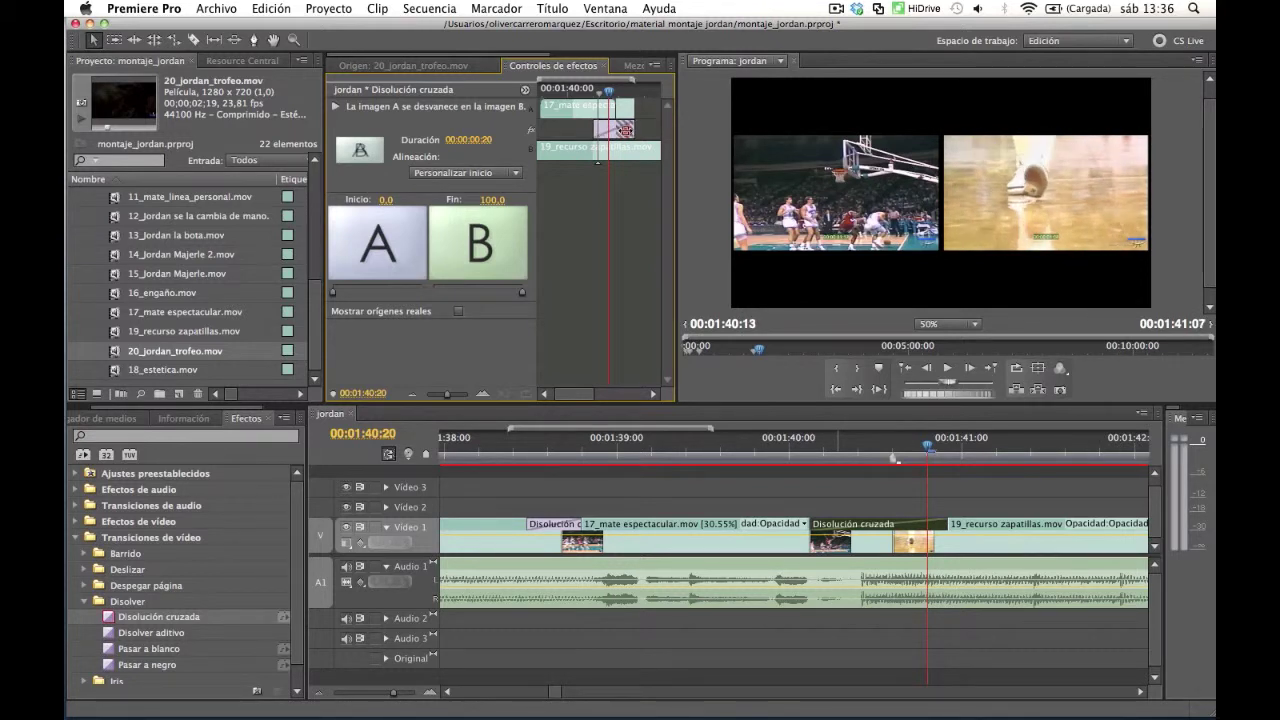
{"action": "left_click_drag", "start_coordinate": [625, 131], "coordinate": [625, 134]}
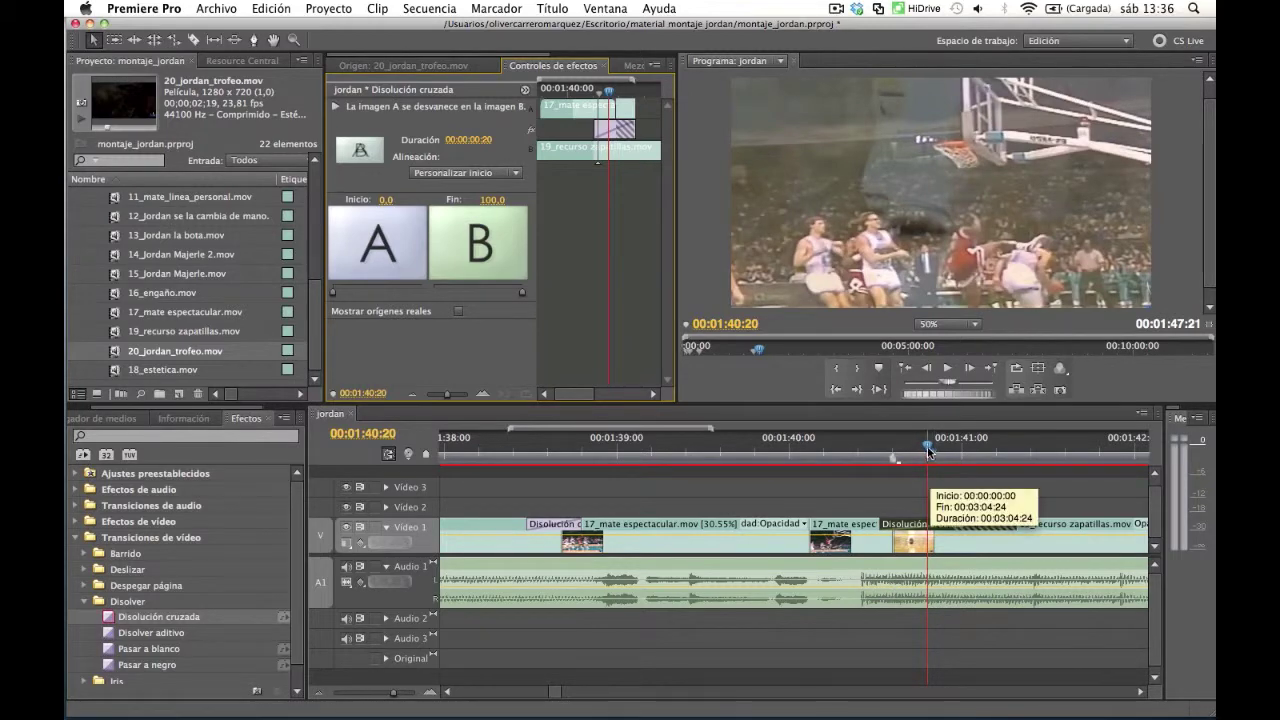
{"action": "left_click_drag", "start_coordinate": [930, 460], "coordinate": [828, 460]}
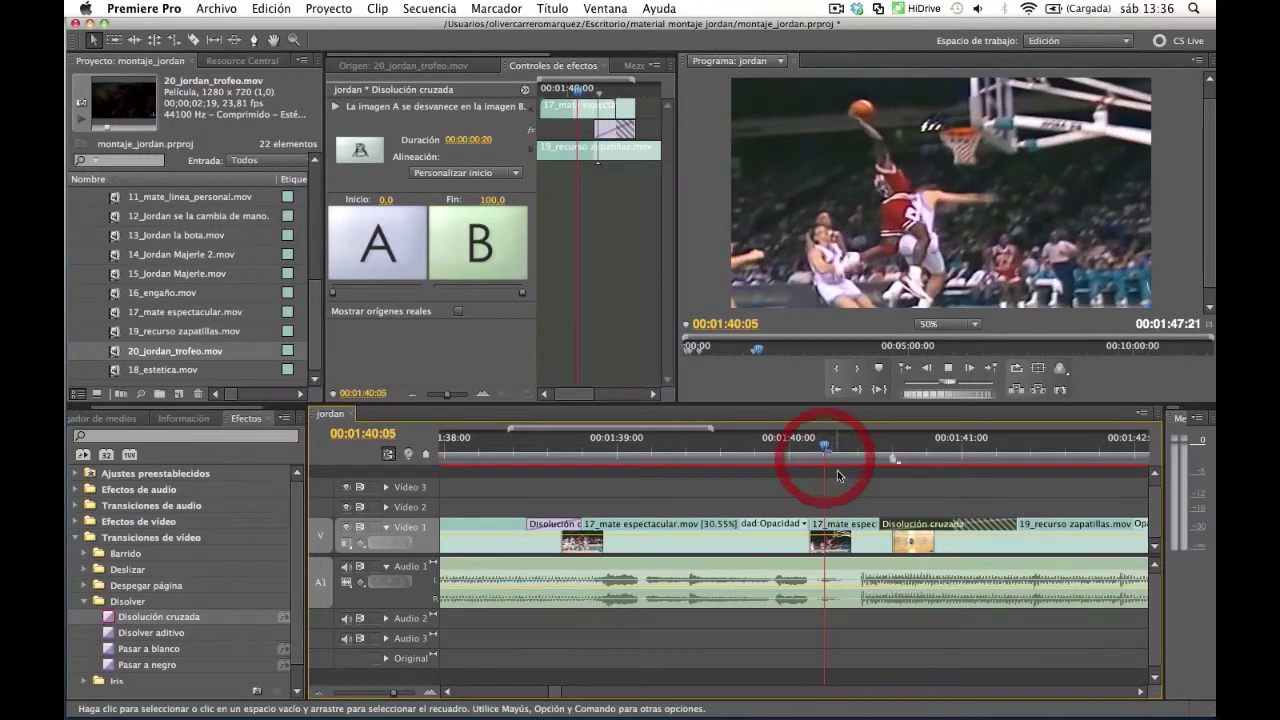
Play back the dissolve, then move 20_jordan_trofeo later to about 01:45:17
{"action": "key", "text": "space"}
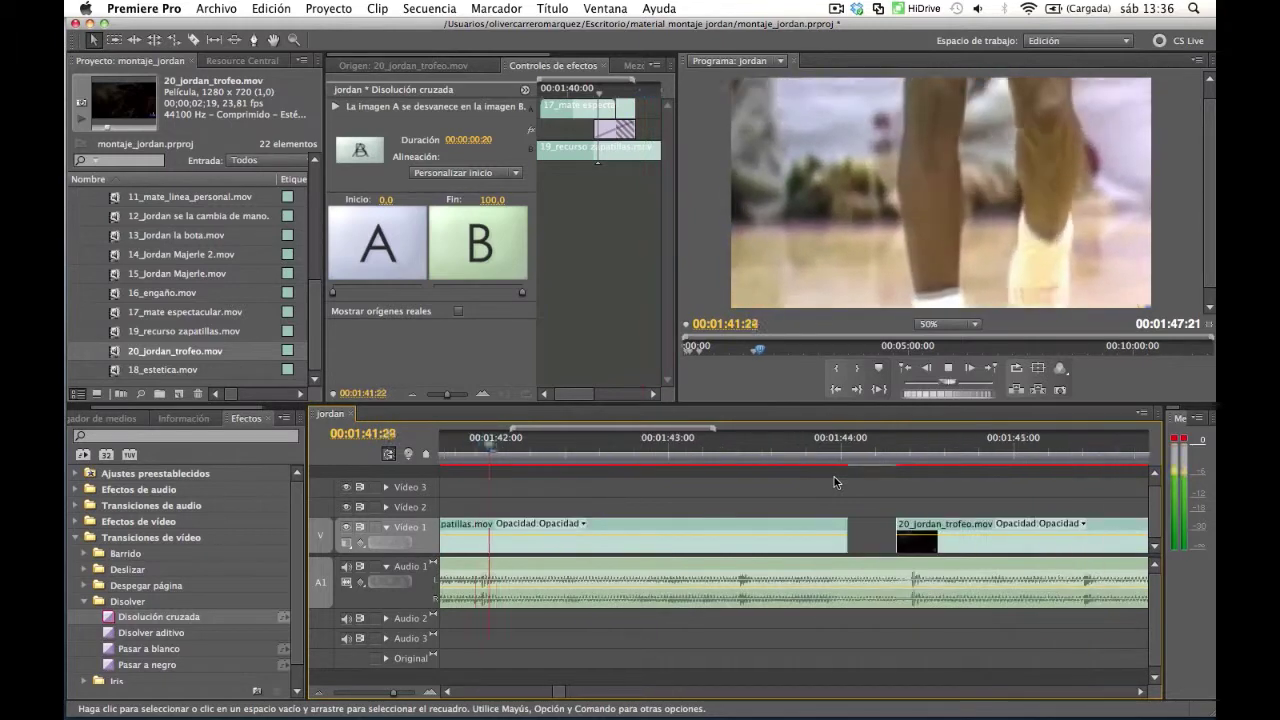
{"action": "key", "text": "space"}
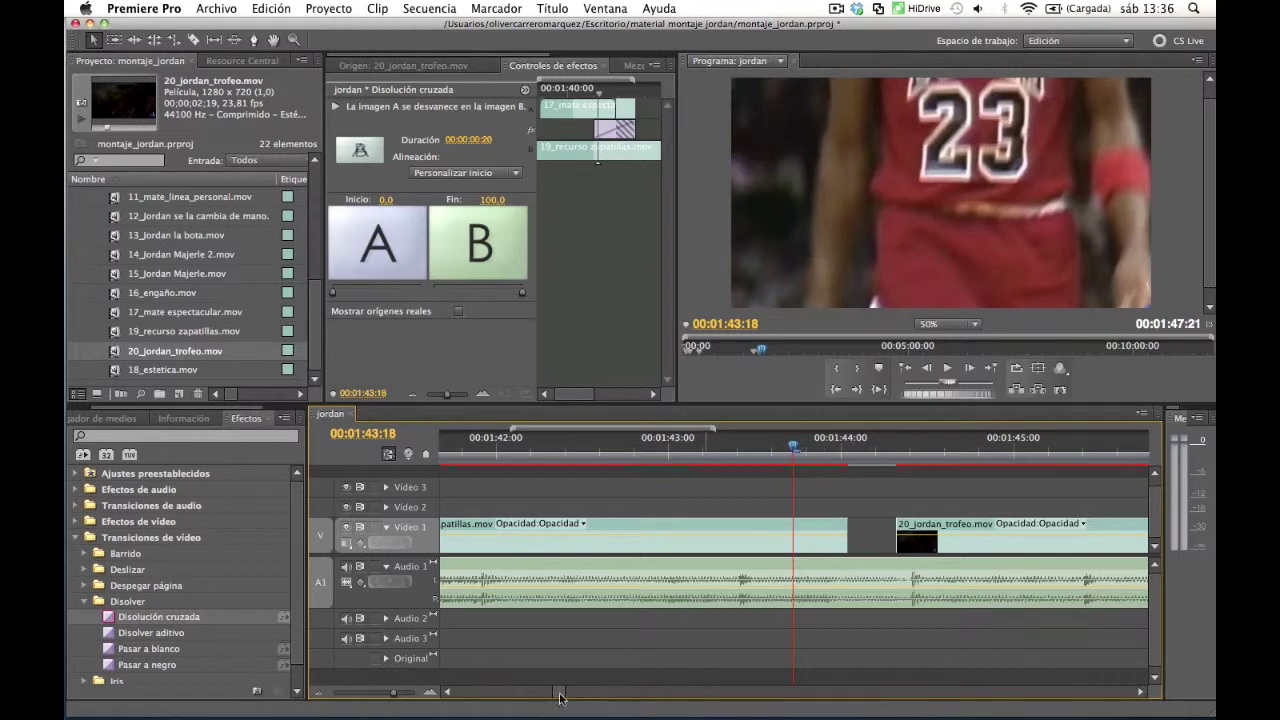
{"action": "scroll", "coordinate": [560, 697], "scroll_direction": "down", "scroll_amount": 1}
{"action": "scroll", "coordinate": [562, 695], "scroll_direction": "down", "scroll_amount": 1}
{"action": "scroll", "coordinate": [562, 695], "scroll_direction": "down", "scroll_amount": 1}
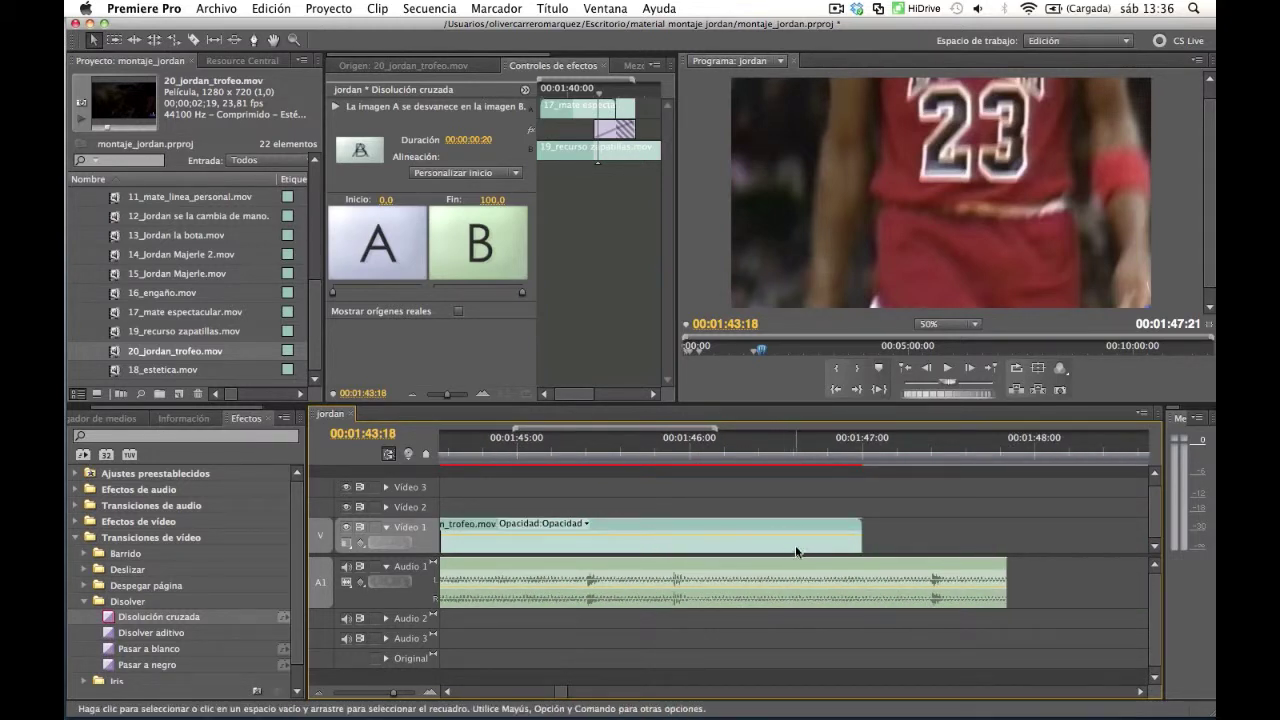
{"action": "left_click_drag", "start_coordinate": [797, 546], "coordinate": [889, 550]}
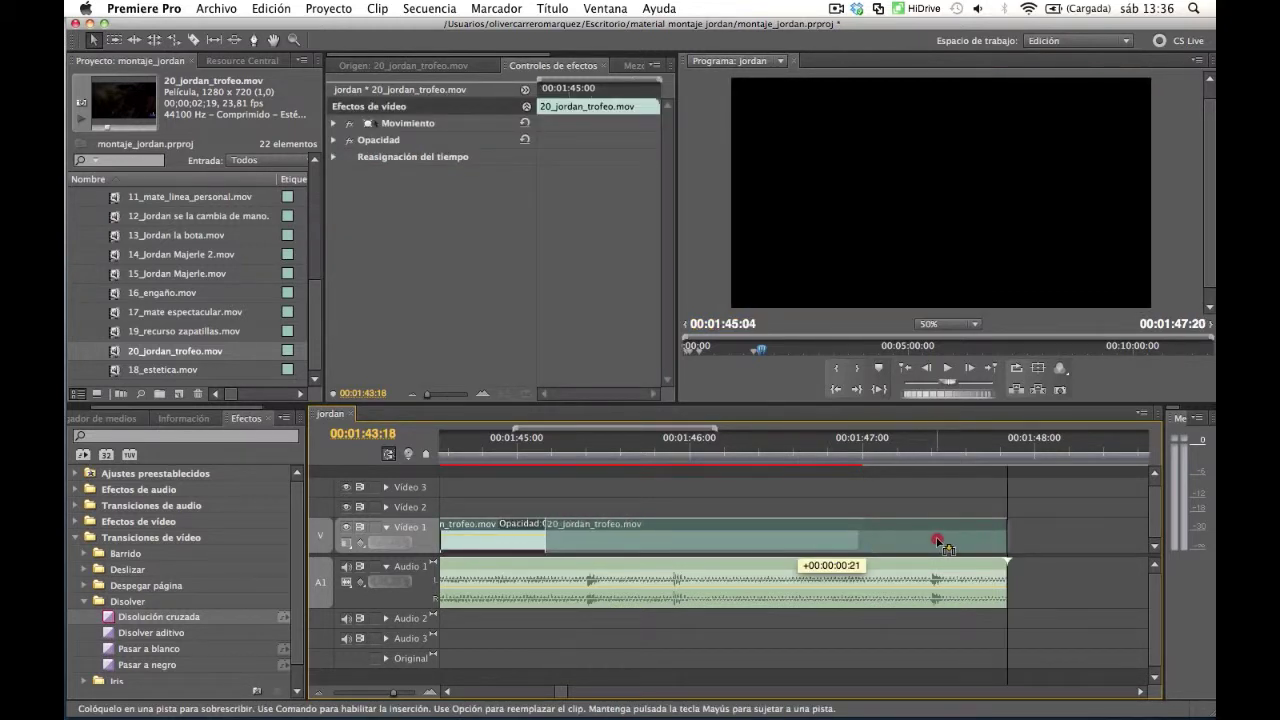
{"action": "left_click_drag", "start_coordinate": [908, 546], "coordinate": [934, 546]}
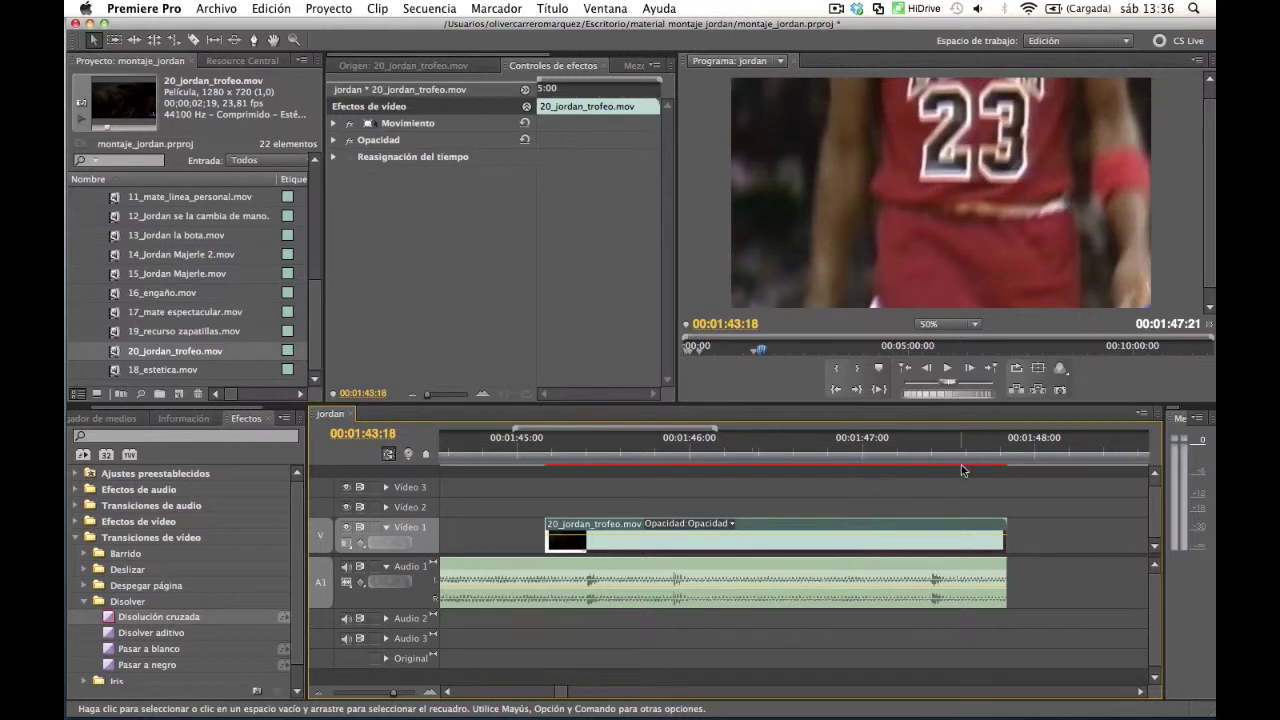
{"action": "left_click_drag", "start_coordinate": [962, 451], "coordinate": [995, 450]}
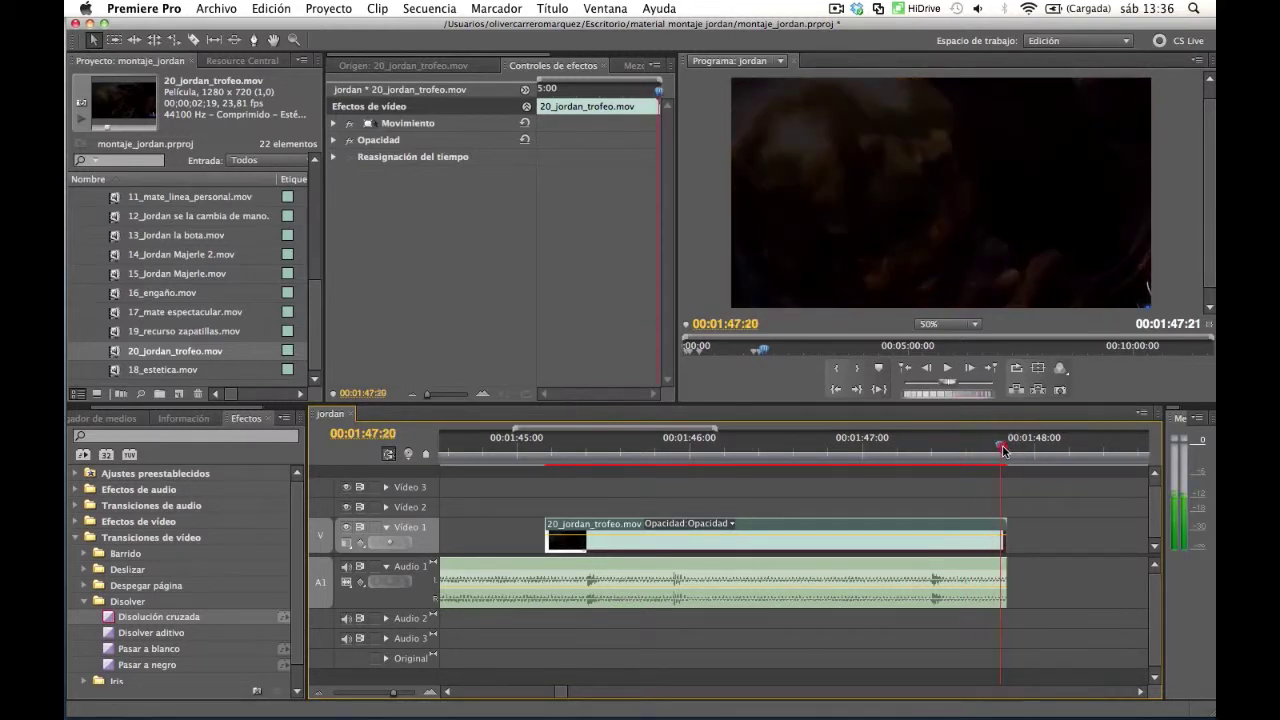
{"action": "left_click_drag", "start_coordinate": [993, 452], "coordinate": [704, 451]}
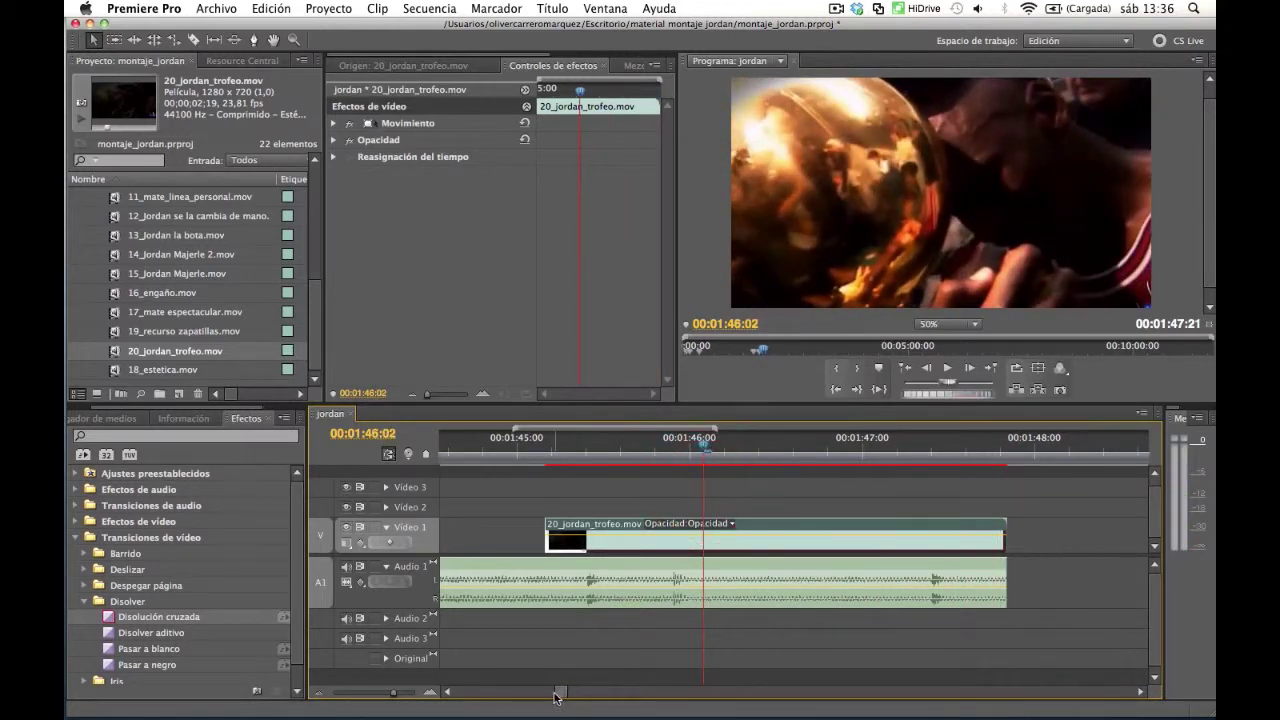
Play the end of 19_recurso zapatillas and stop at the gap
{"action": "left_click_drag", "start_coordinate": [562, 694], "coordinate": [557, 692]}
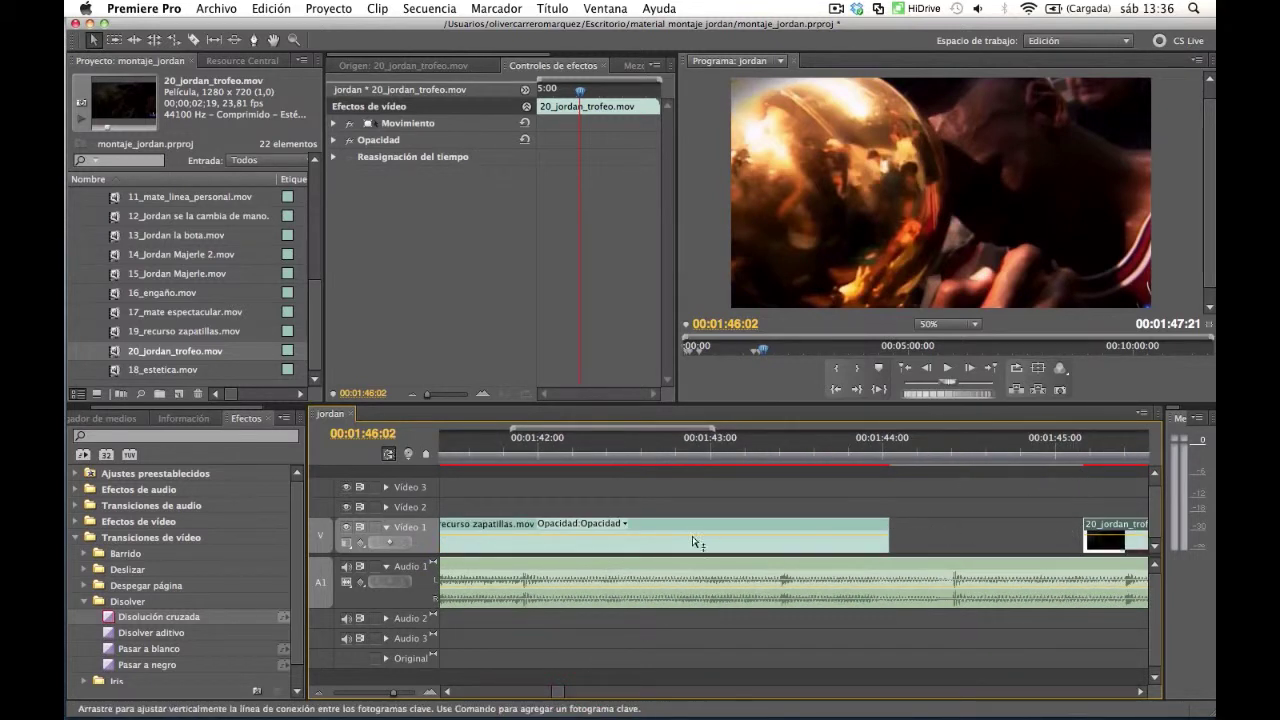
{"action": "left_click", "coordinate": [567, 462]}
{"action": "key", "text": "space"}
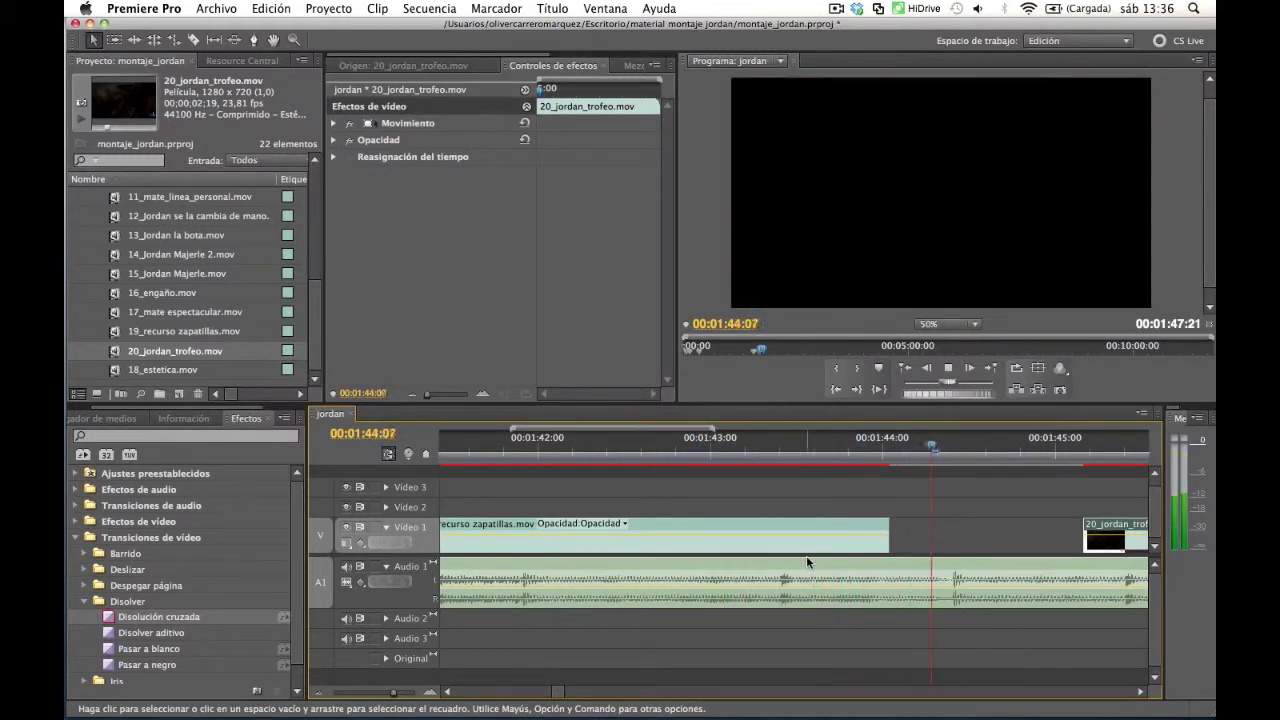
{"action": "key", "text": "space"}
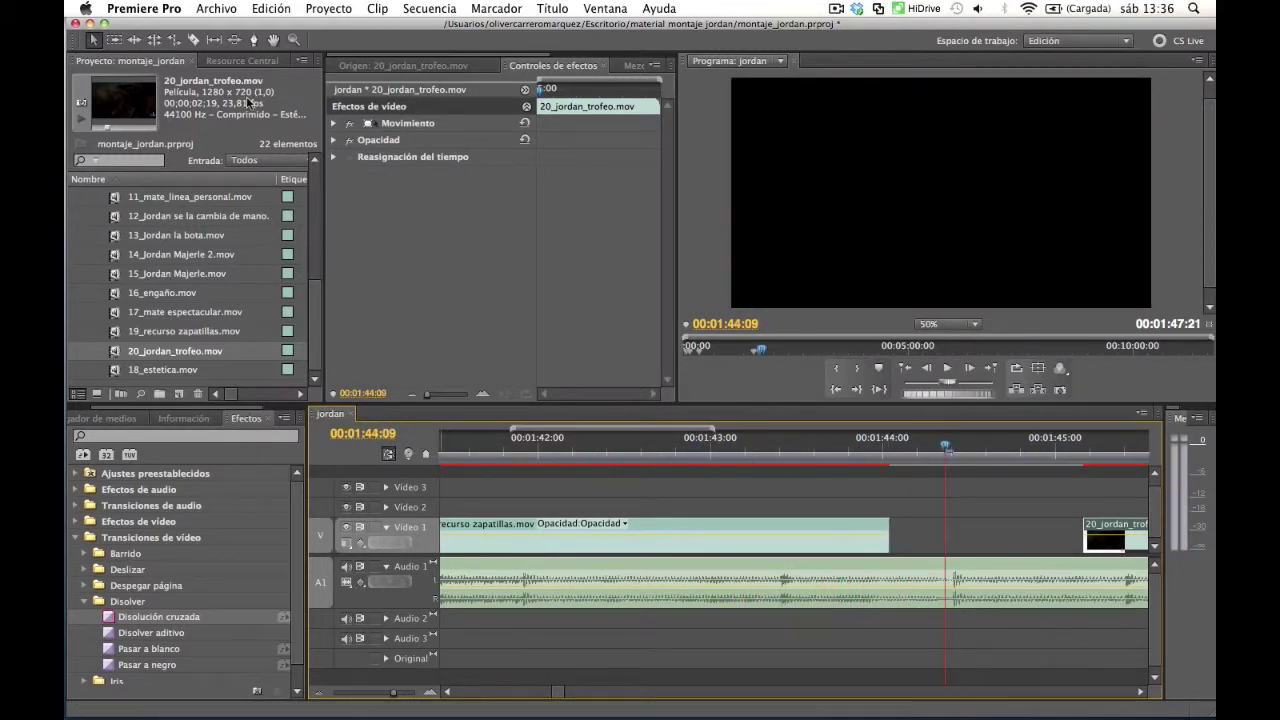
{"action": "left_click", "coordinate": [174, 39]}
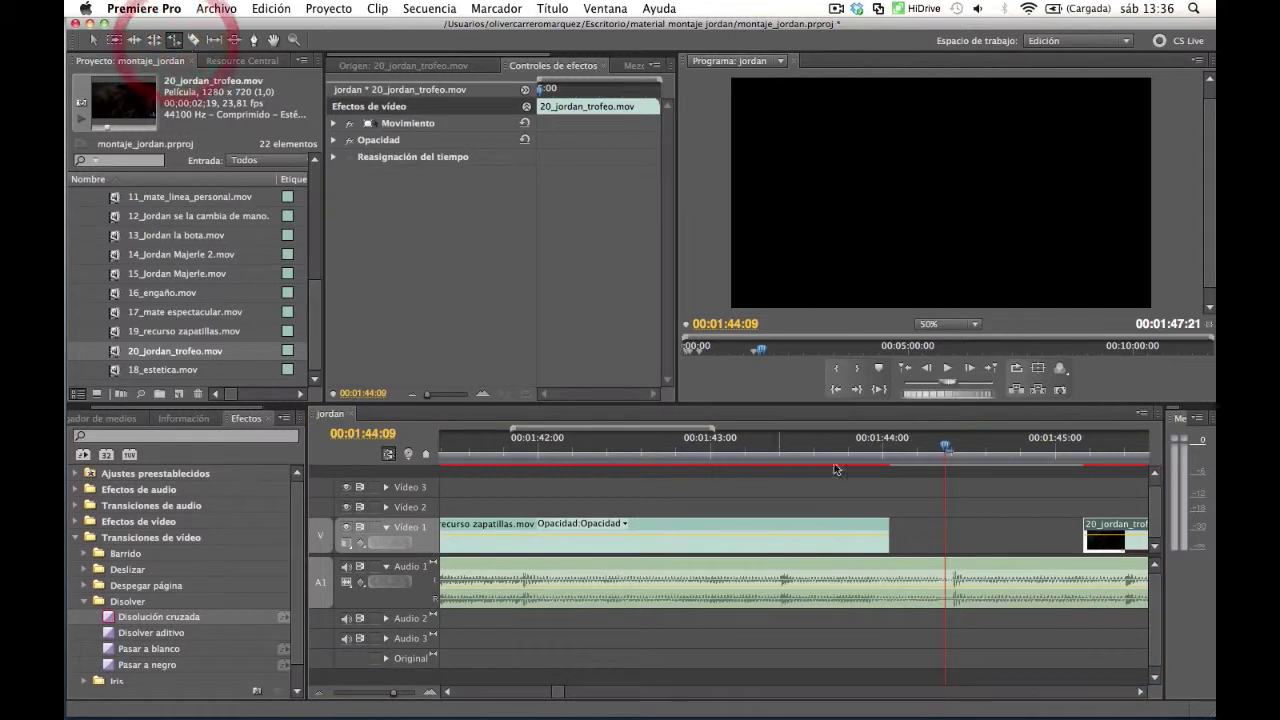
Rate-stretch 19_recurso zapatillas toward 20_jordan_trofeo, slowing it to 86.86%, and play it back
{"action": "left_click_drag", "start_coordinate": [887, 539], "coordinate": [978, 540]}
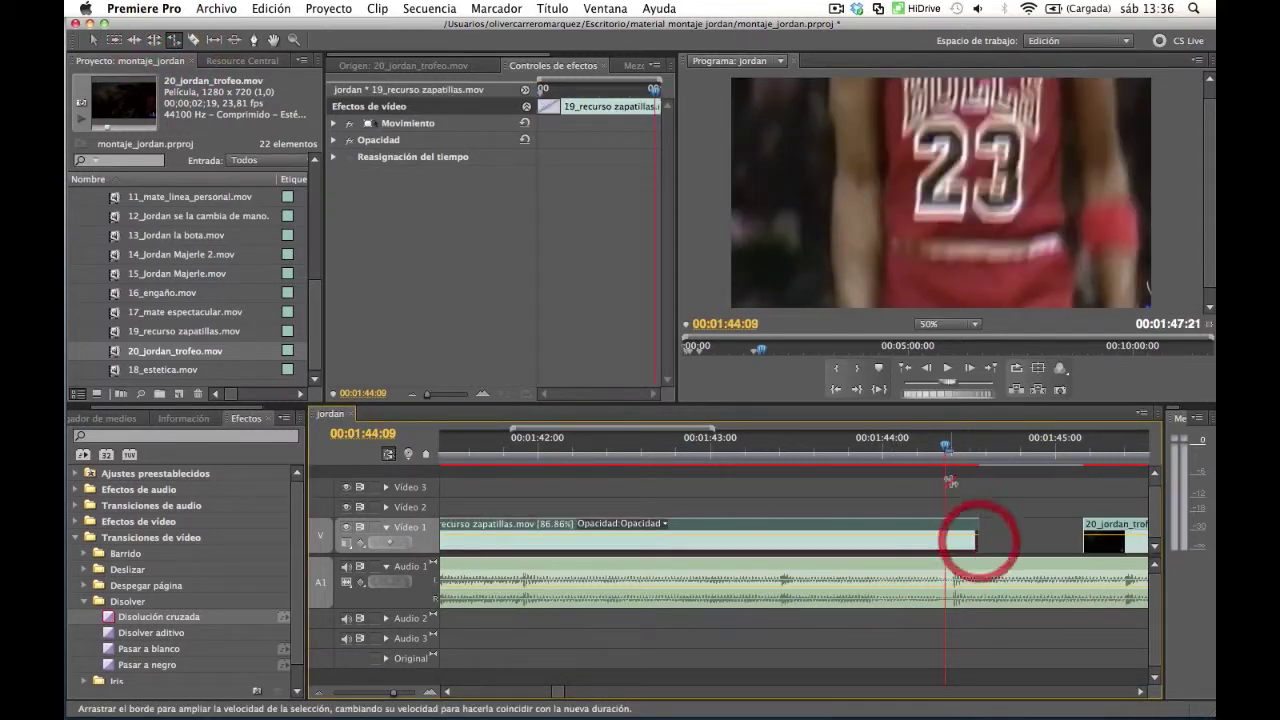
{"action": "left_click_drag", "start_coordinate": [946, 447], "coordinate": [816, 450]}
{"action": "key", "text": "space"}
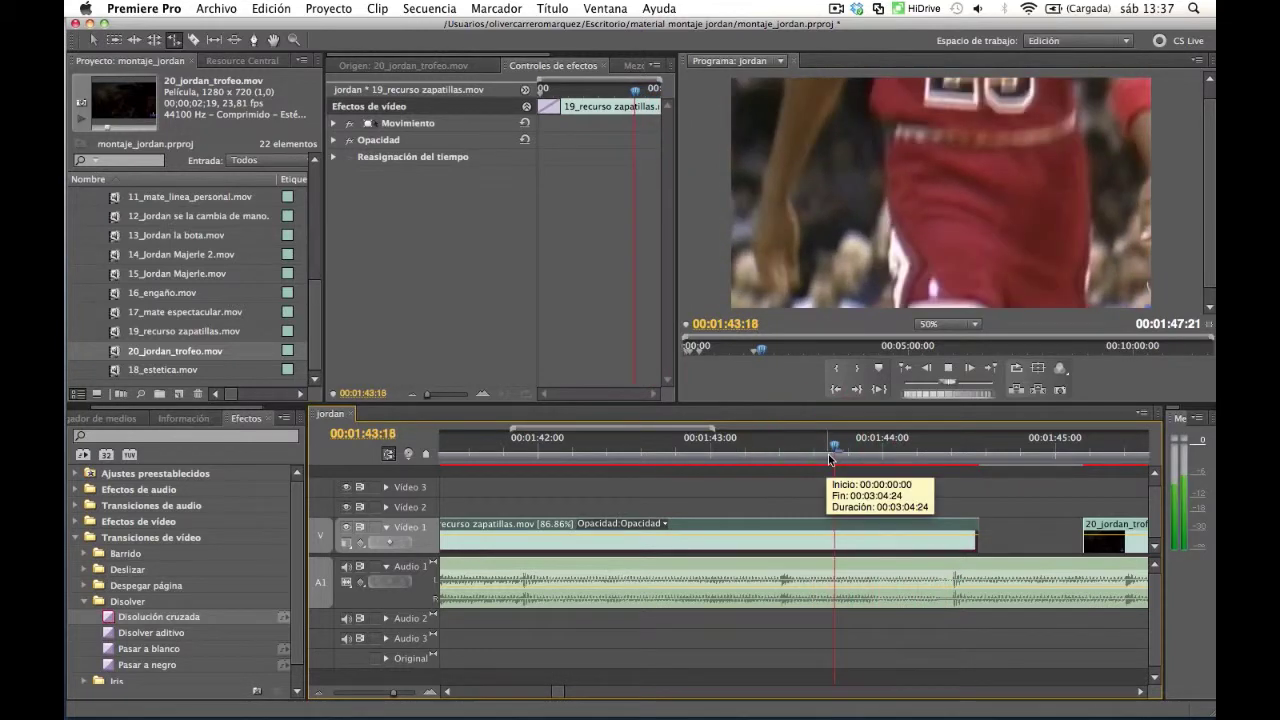
{"action": "key", "text": "space"}
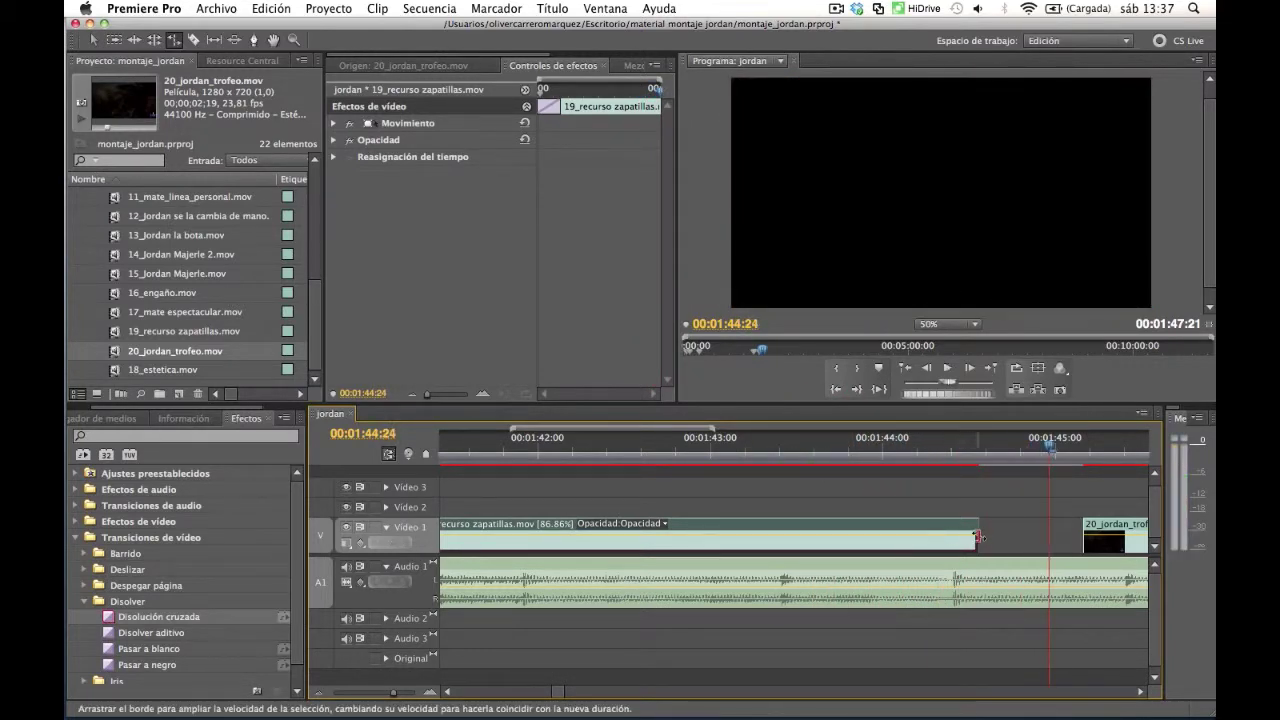
Alternate trimming and rate-stretching the clip end until it meets 20_jordan_trofeo at 90.02% speed
{"action": "key", "text": "v"}
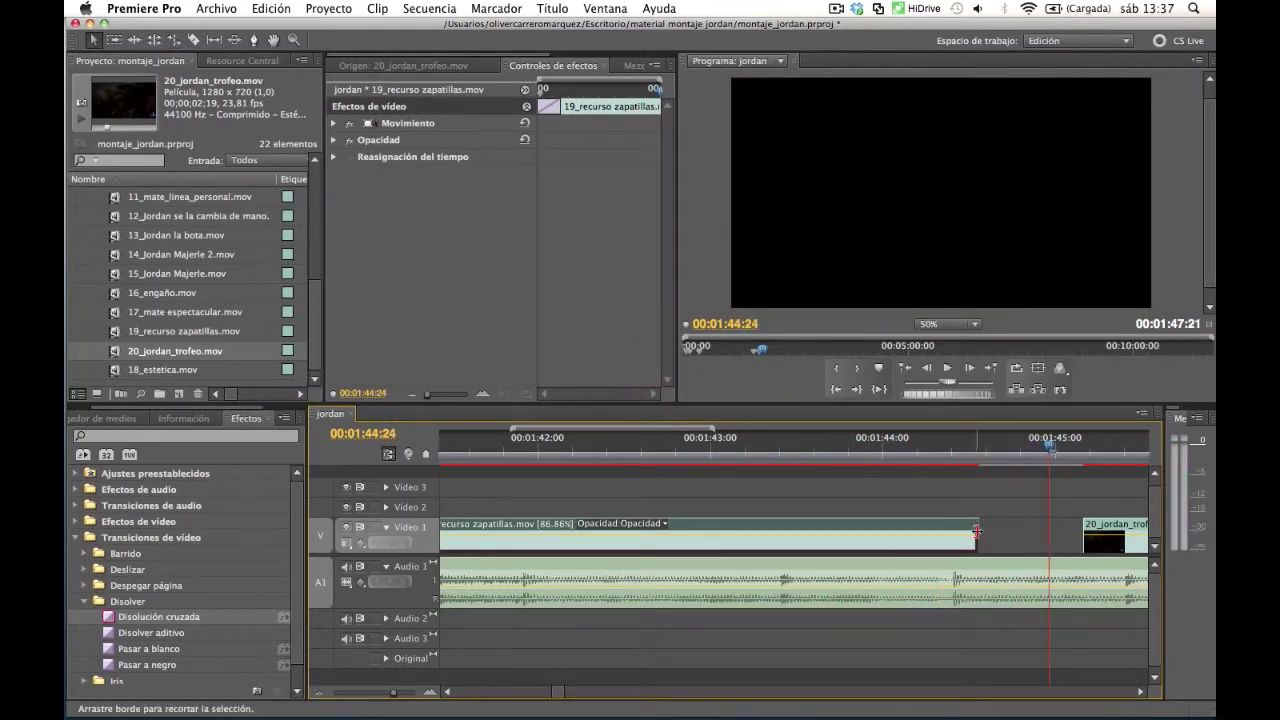
{"action": "left_click_drag", "start_coordinate": [983, 534], "coordinate": [1075, 538]}
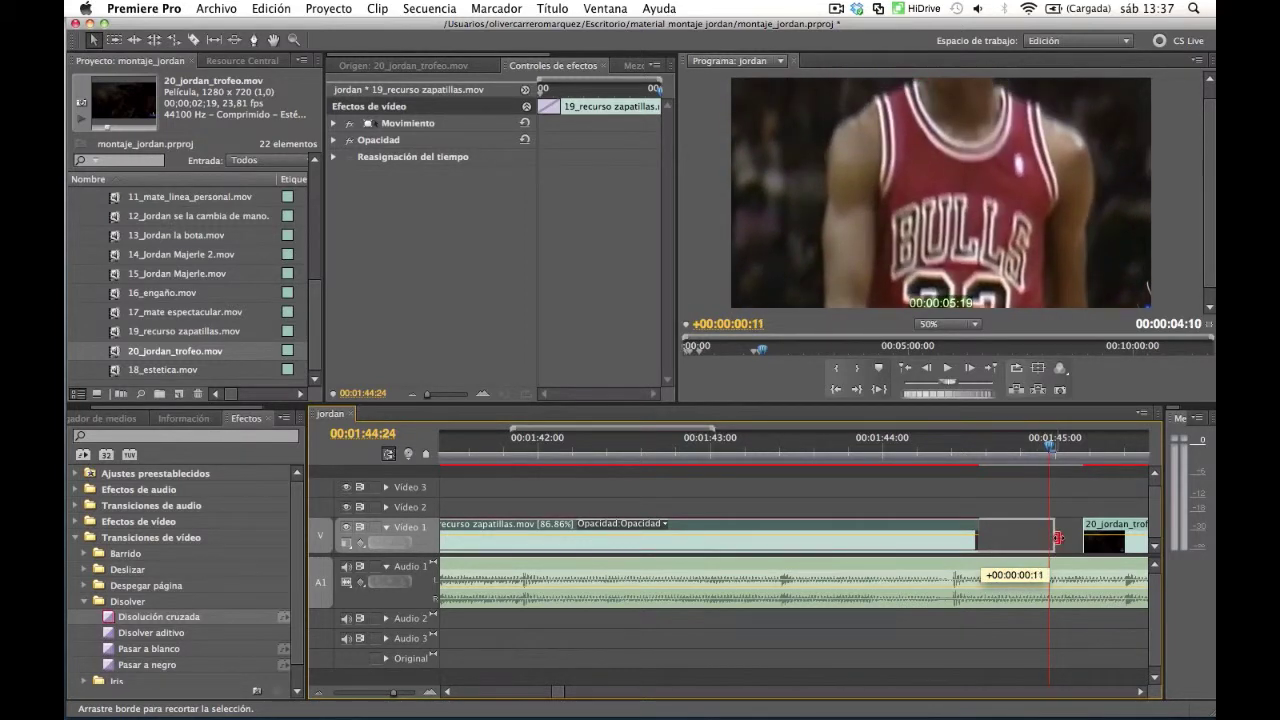
{"action": "left_click_drag", "start_coordinate": [1080, 538], "coordinate": [1083, 540]}
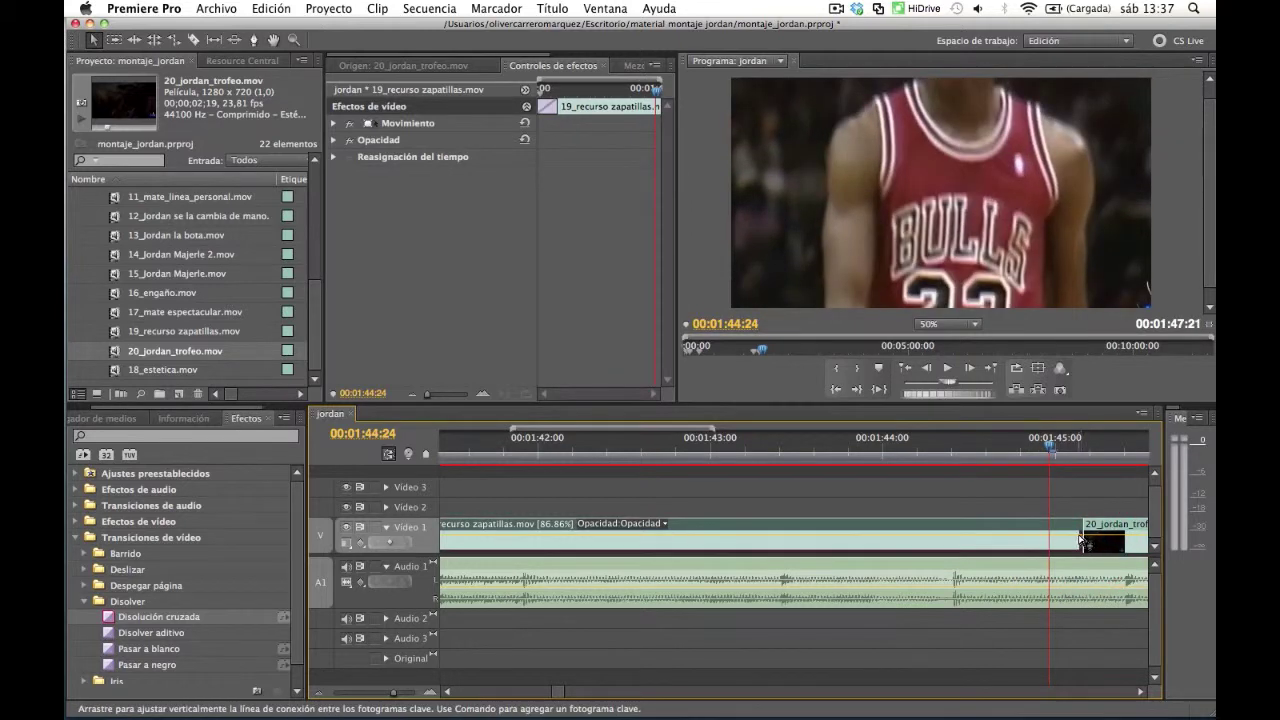
{"action": "key", "text": "x"}
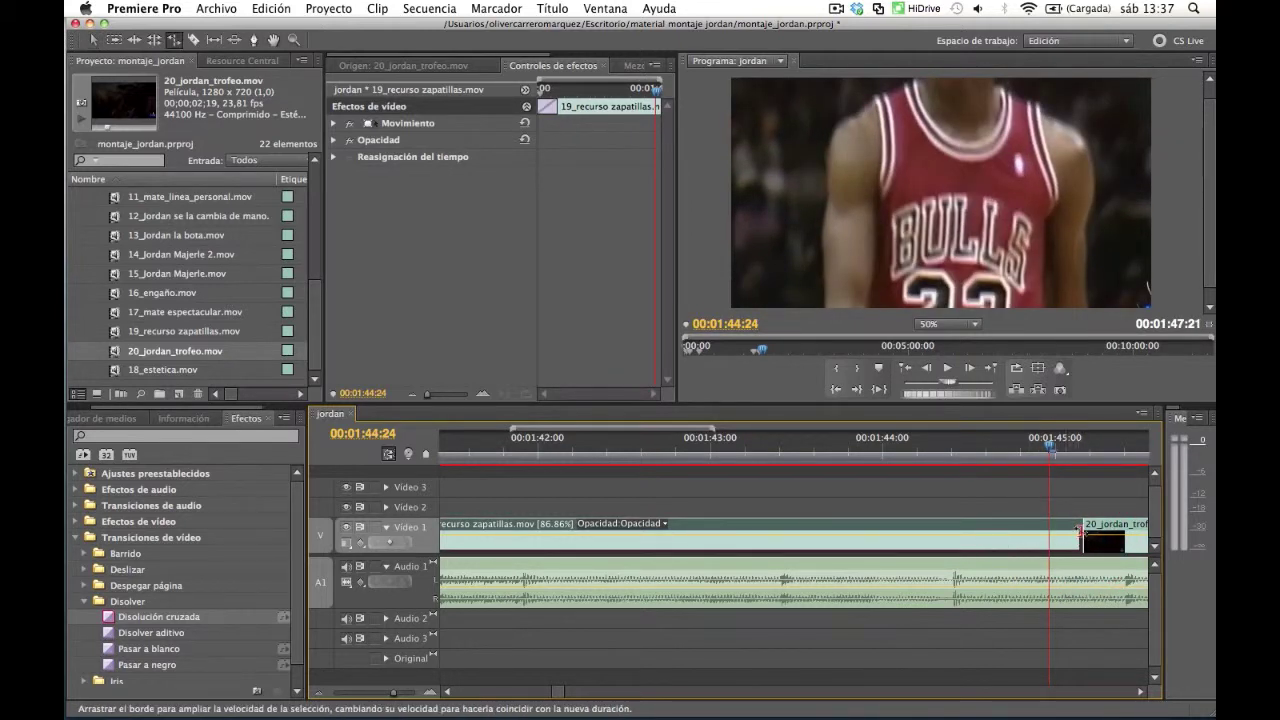
{"action": "left_click_drag", "start_coordinate": [1084, 531], "coordinate": [1057, 538]}
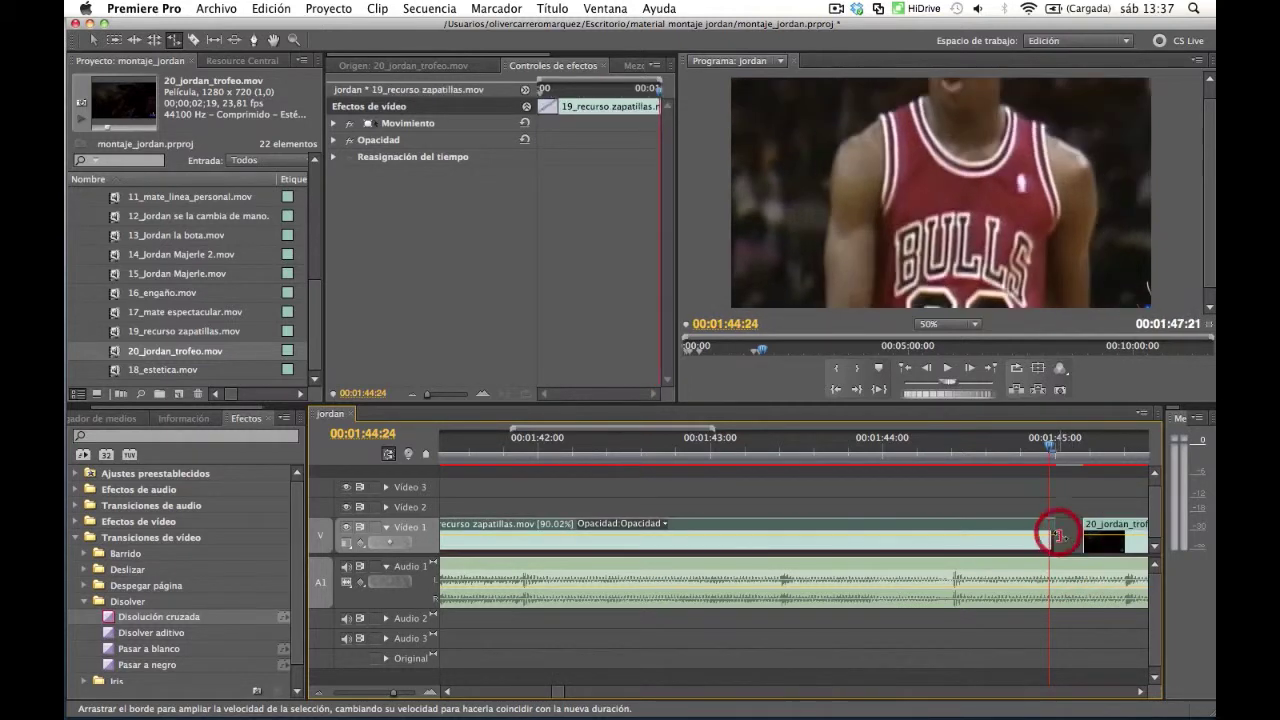
{"action": "key", "text": "v"}
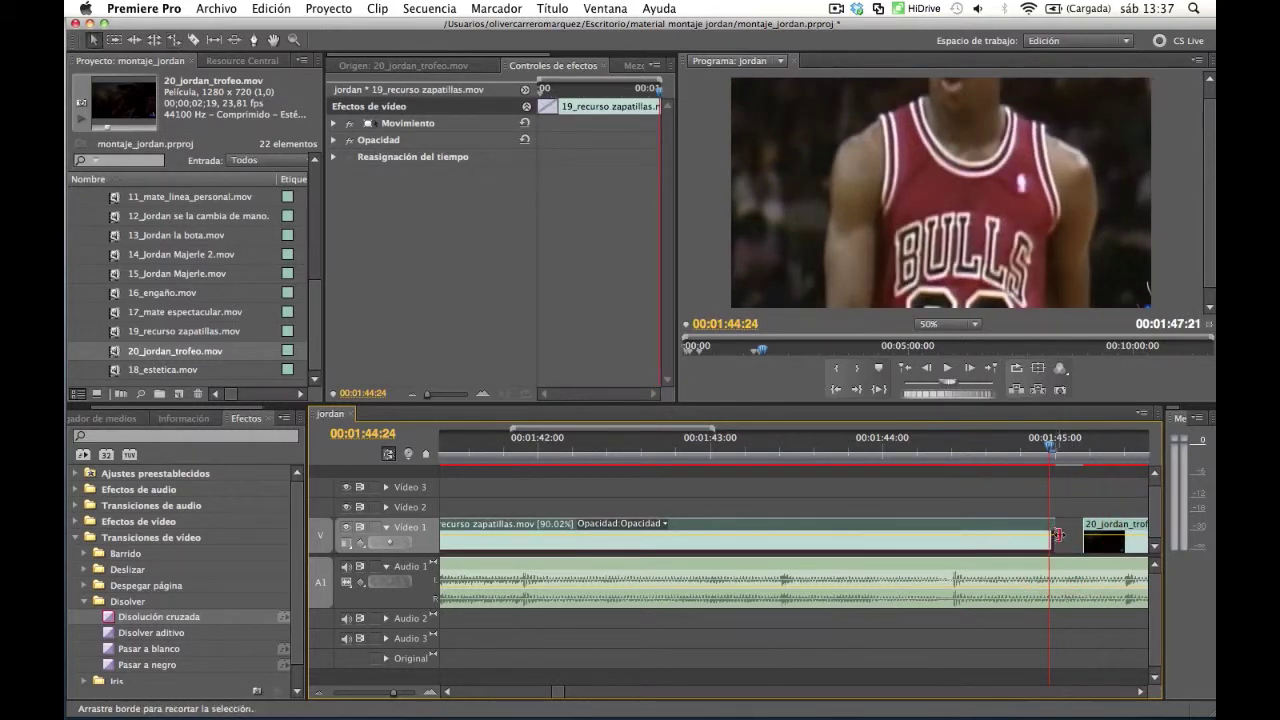
{"action": "left_click_drag", "start_coordinate": [1055, 533], "coordinate": [1080, 540]}
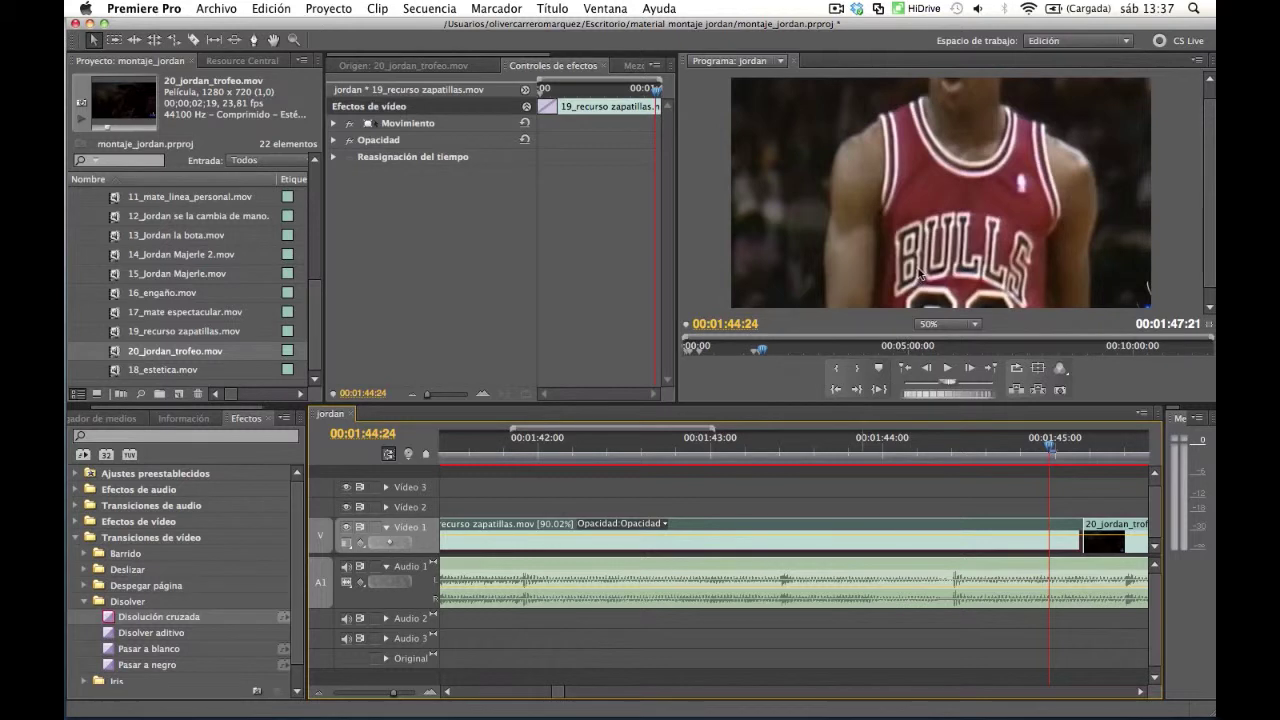
{"action": "left_click_drag", "start_coordinate": [930, 229], "coordinate": [934, 248]}
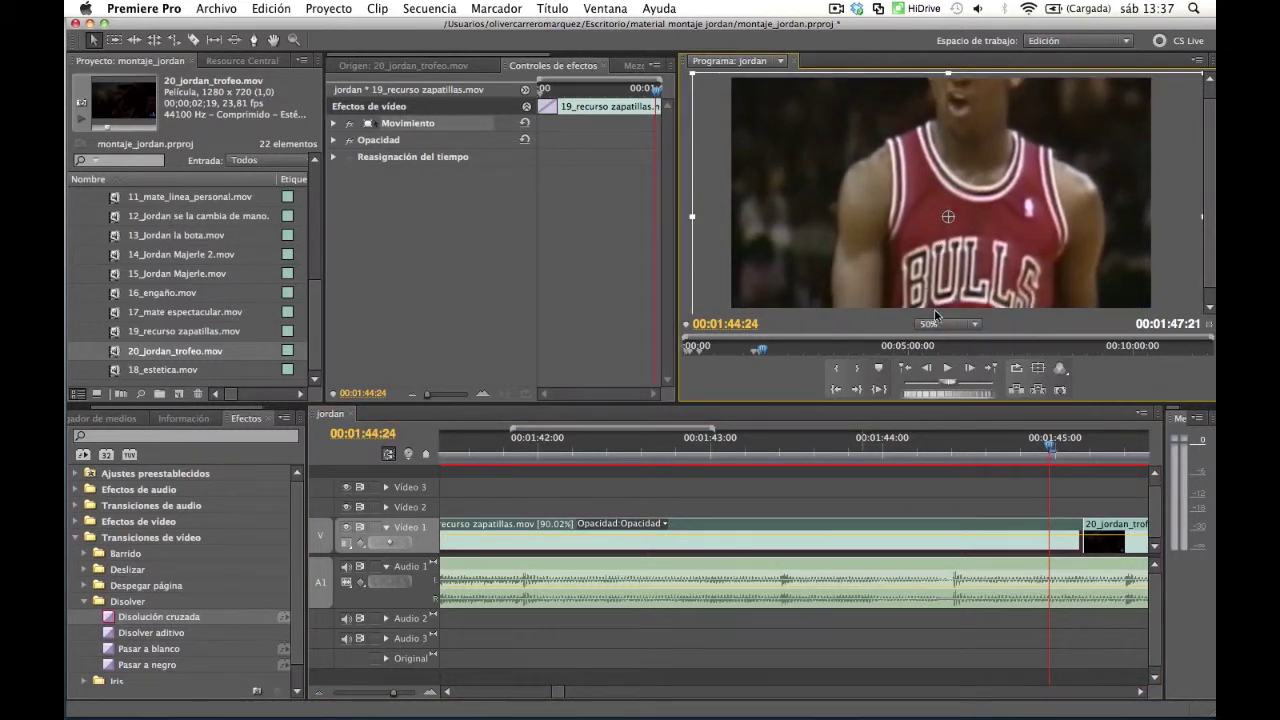
Apply a Disolución cruzada to the 19_recurso/20_jordan_trofeo cut and lengthen it to 11 frames
{"action": "left_click", "coordinate": [568, 688]}
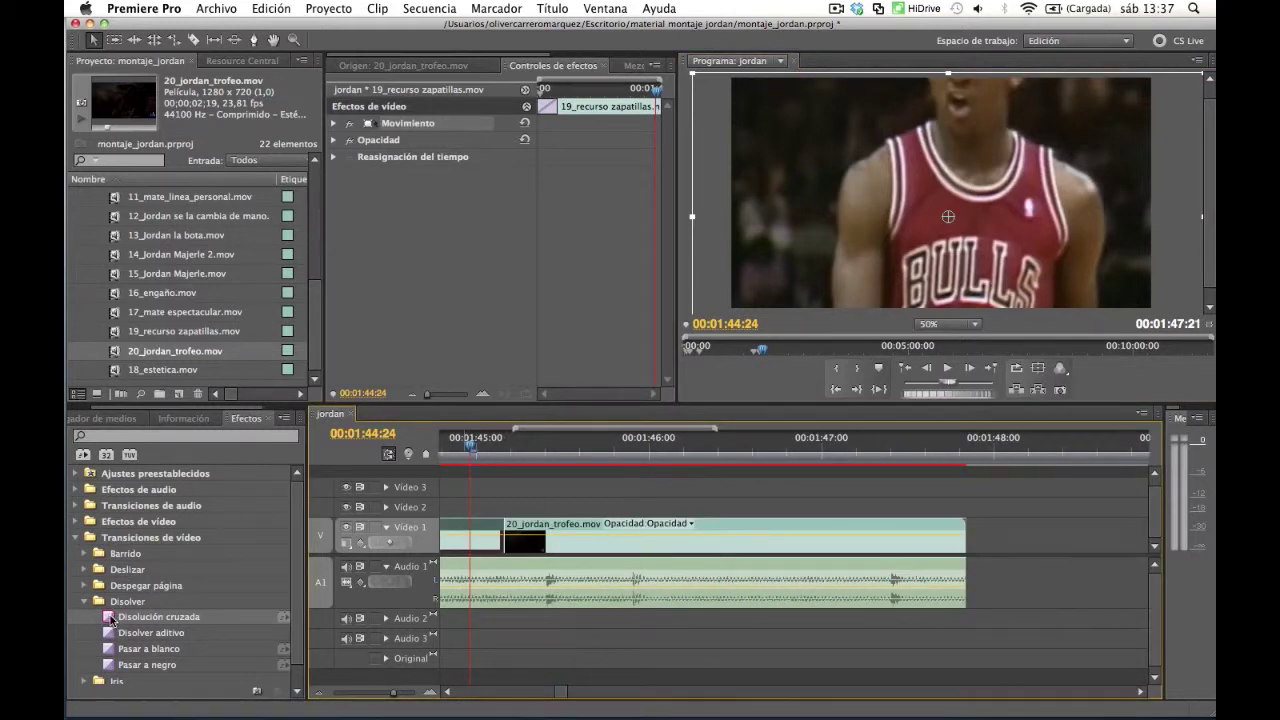
{"action": "left_click_drag", "start_coordinate": [110, 619], "coordinate": [430, 511]}
{"action": "left_click_drag", "start_coordinate": [507, 527], "coordinate": [508, 528]}
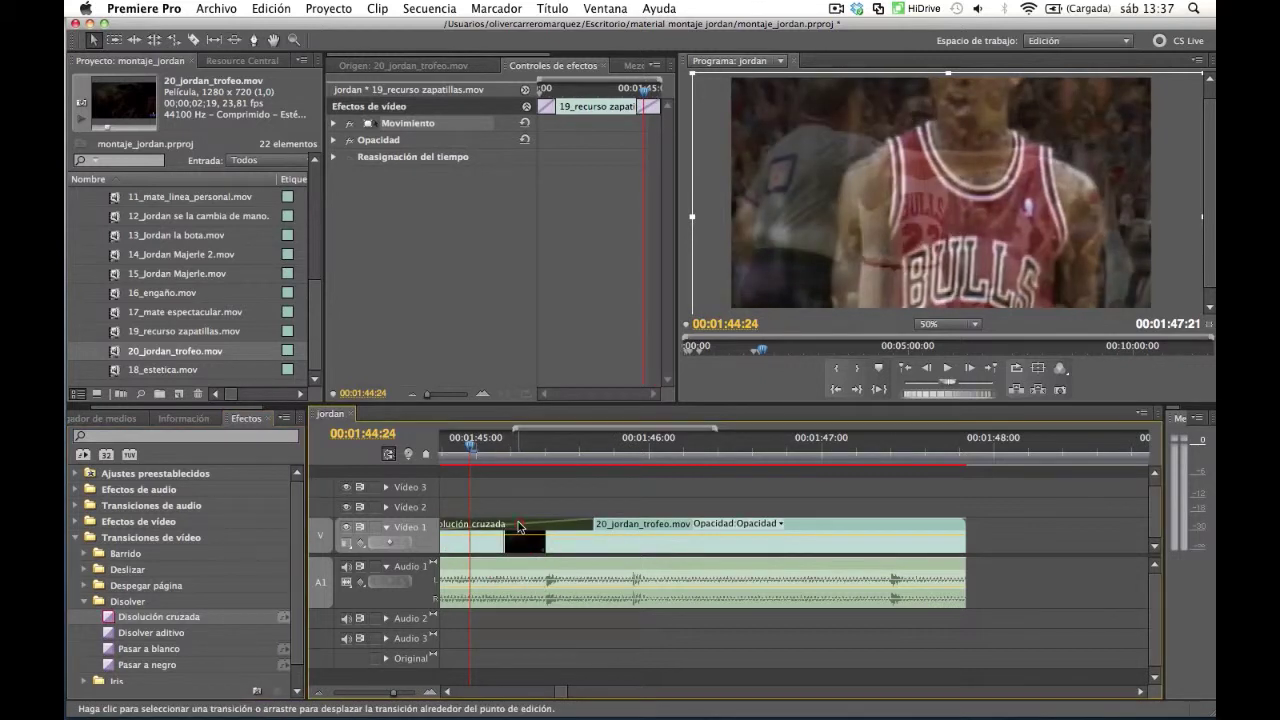
{"action": "left_click", "coordinate": [520, 526]}
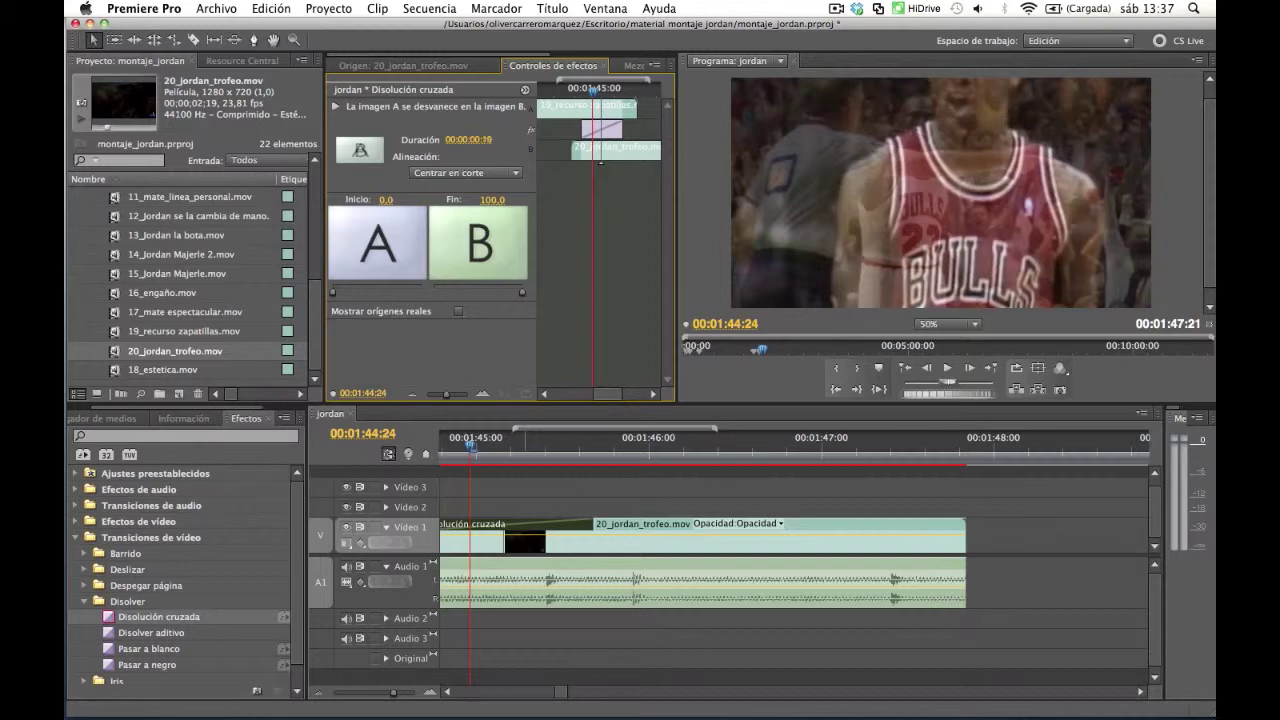
{"action": "left_click_drag", "start_coordinate": [470, 139], "coordinate": [524, 254]}
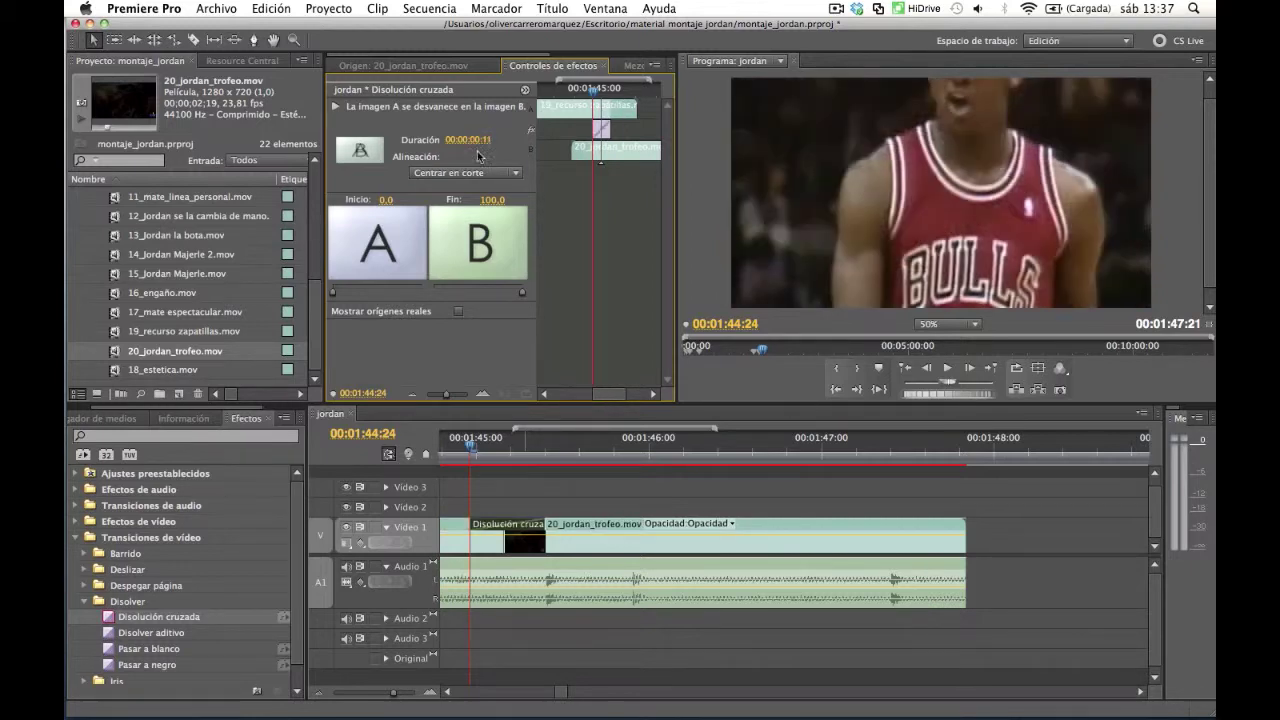
Preview the new 11-frame dissolve by playing and scrubbing through it
{"action": "key", "text": "space"}
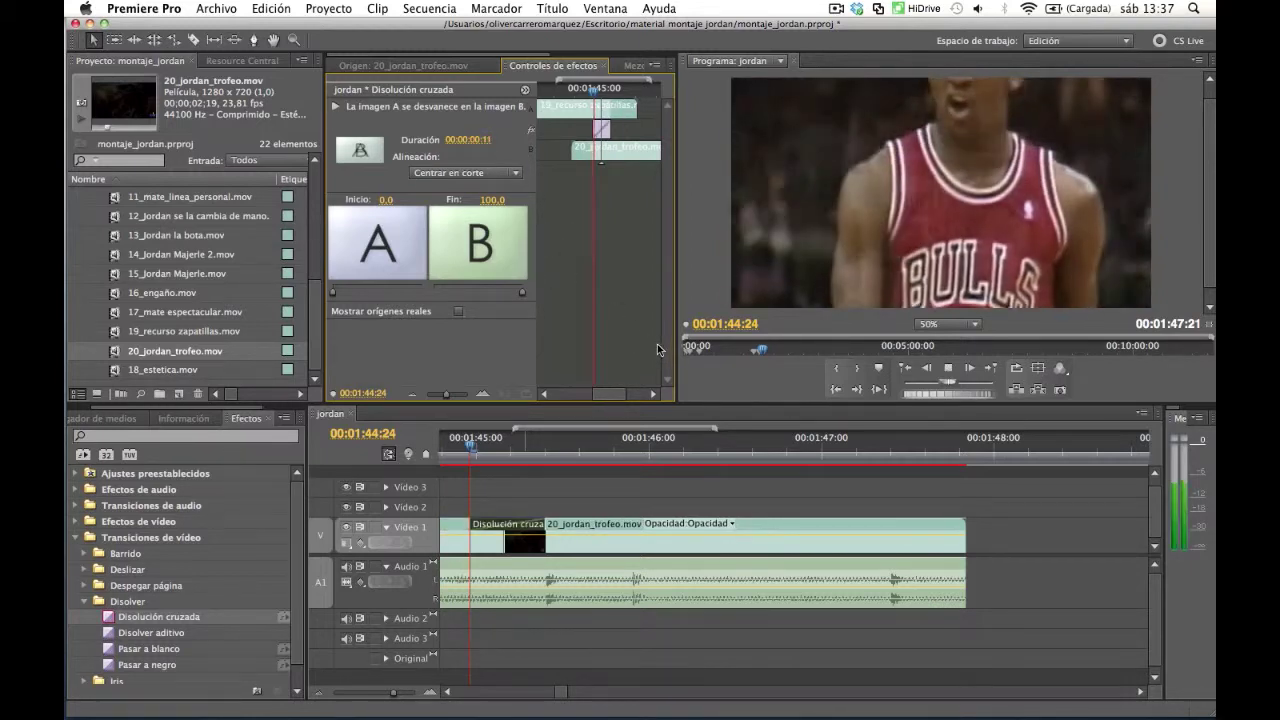
{"action": "key", "text": "space"}
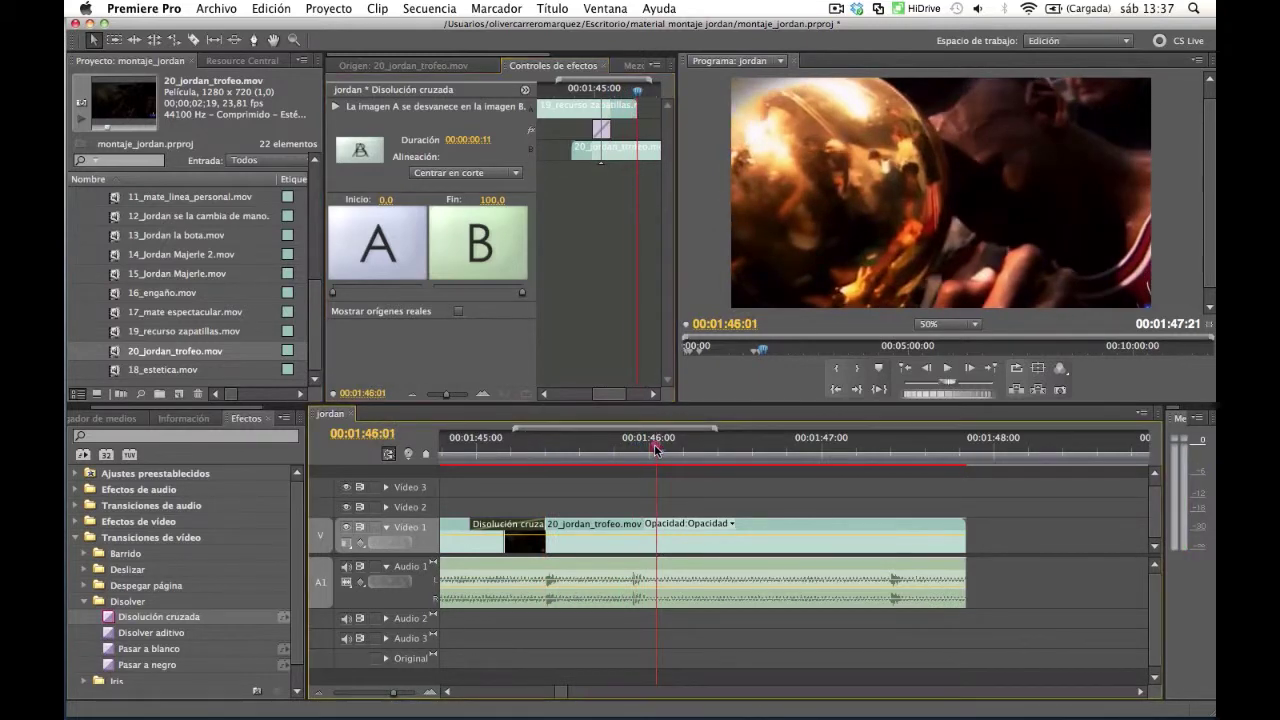
{"action": "left_click_drag", "start_coordinate": [658, 450], "coordinate": [471, 452]}
{"action": "key", "text": "space"}
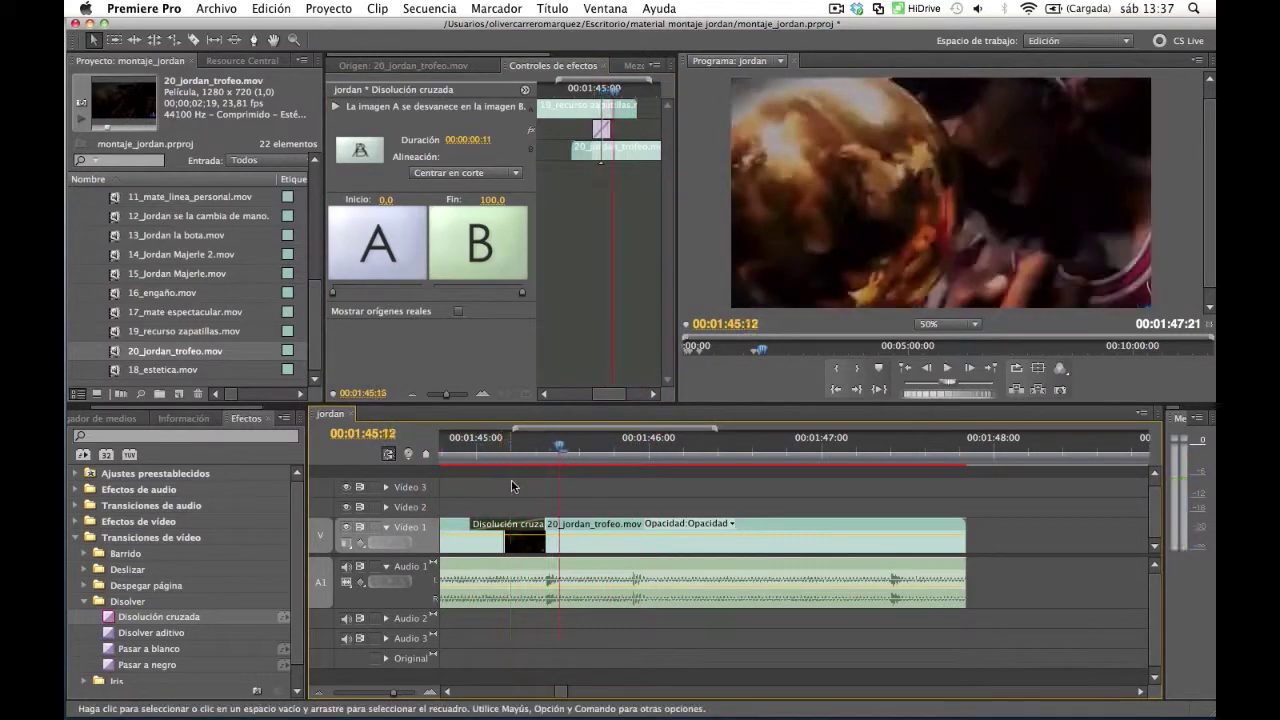
{"action": "left_click_drag", "start_coordinate": [561, 447], "coordinate": [491, 478]}
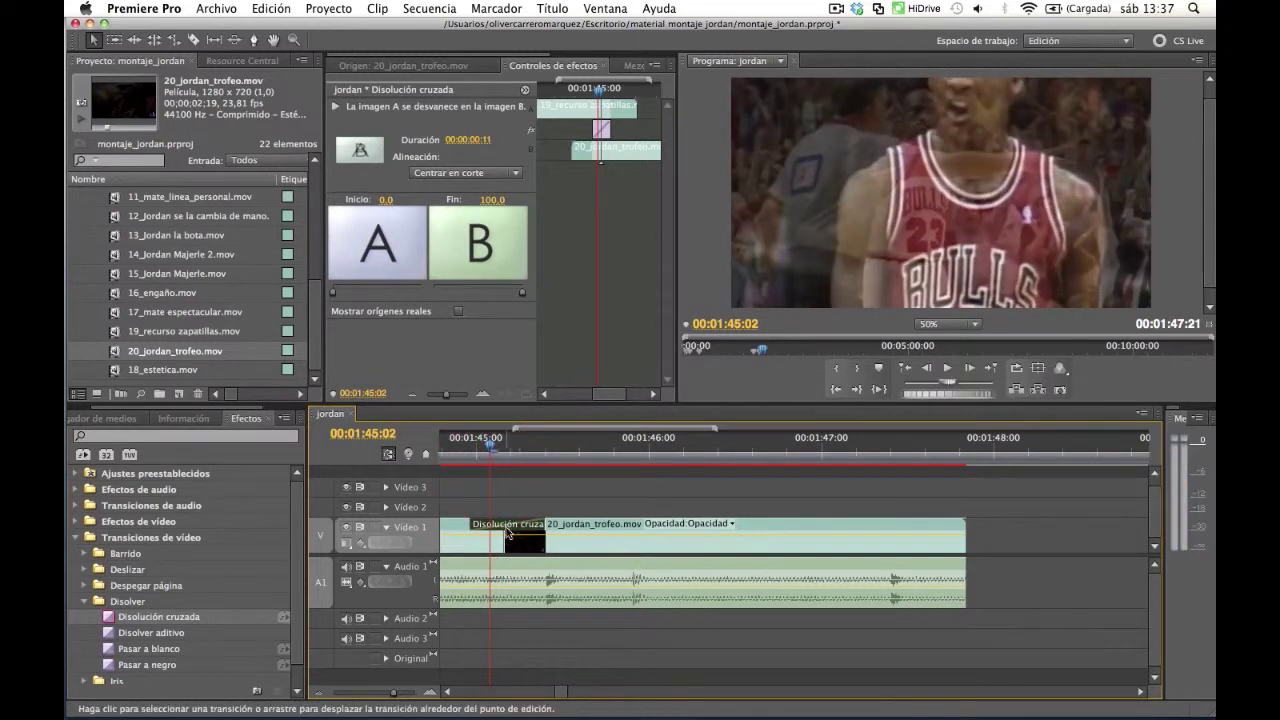
Shift the cross-dissolve so it starts at the cut, then review the trophy clip
{"action": "left_click", "coordinate": [503, 528]}
{"action": "left_click_drag", "start_coordinate": [503, 528], "coordinate": [532, 528]}
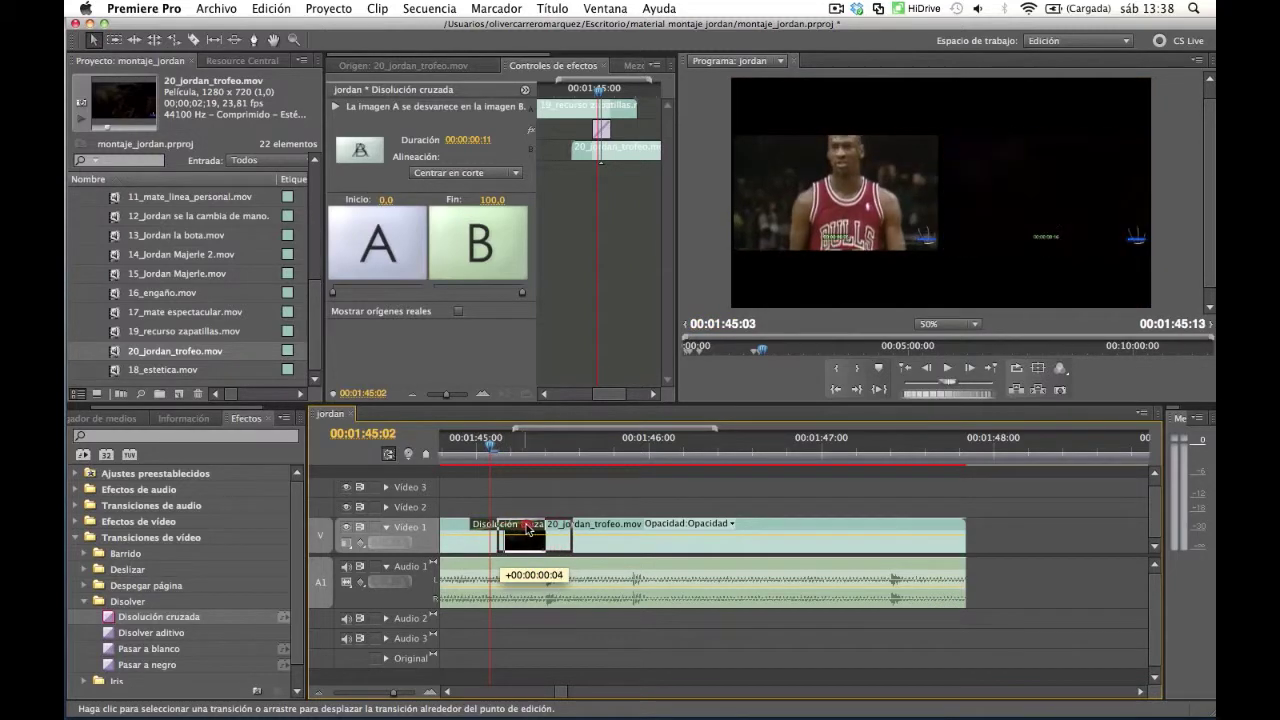
{"action": "left_click_drag", "start_coordinate": [535, 528], "coordinate": [533, 530]}
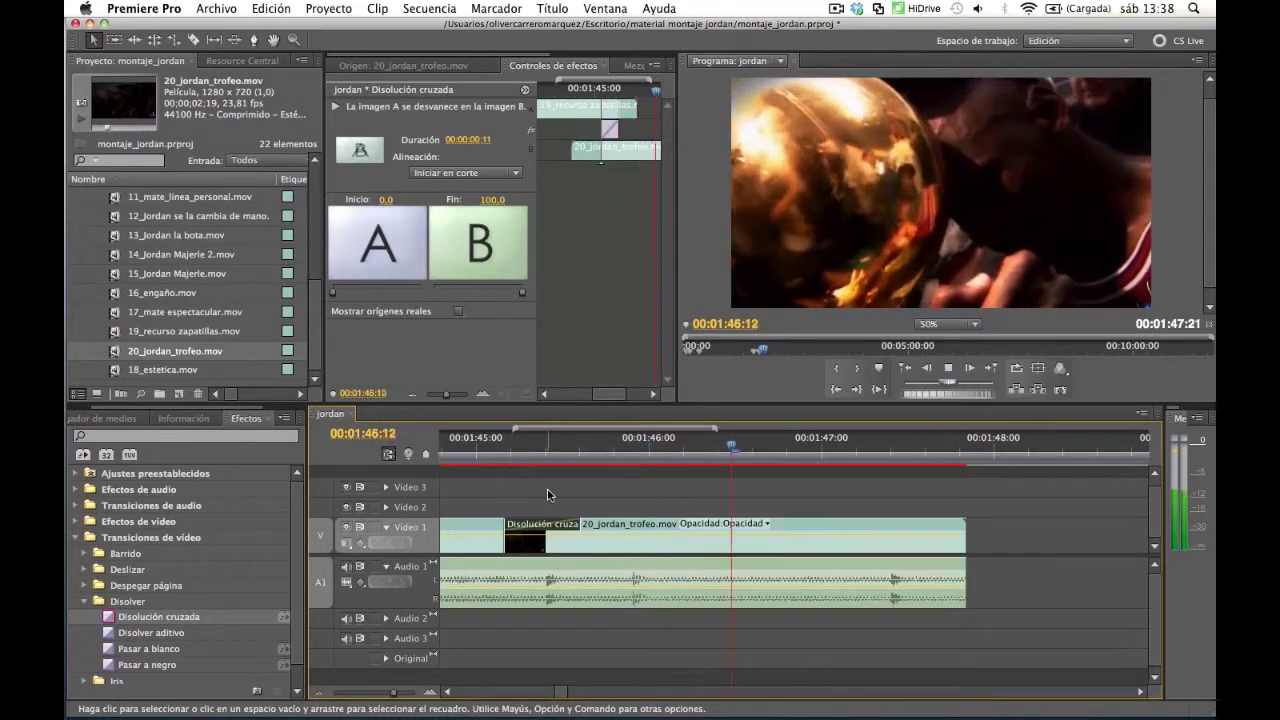
{"action": "key", "text": "space"}
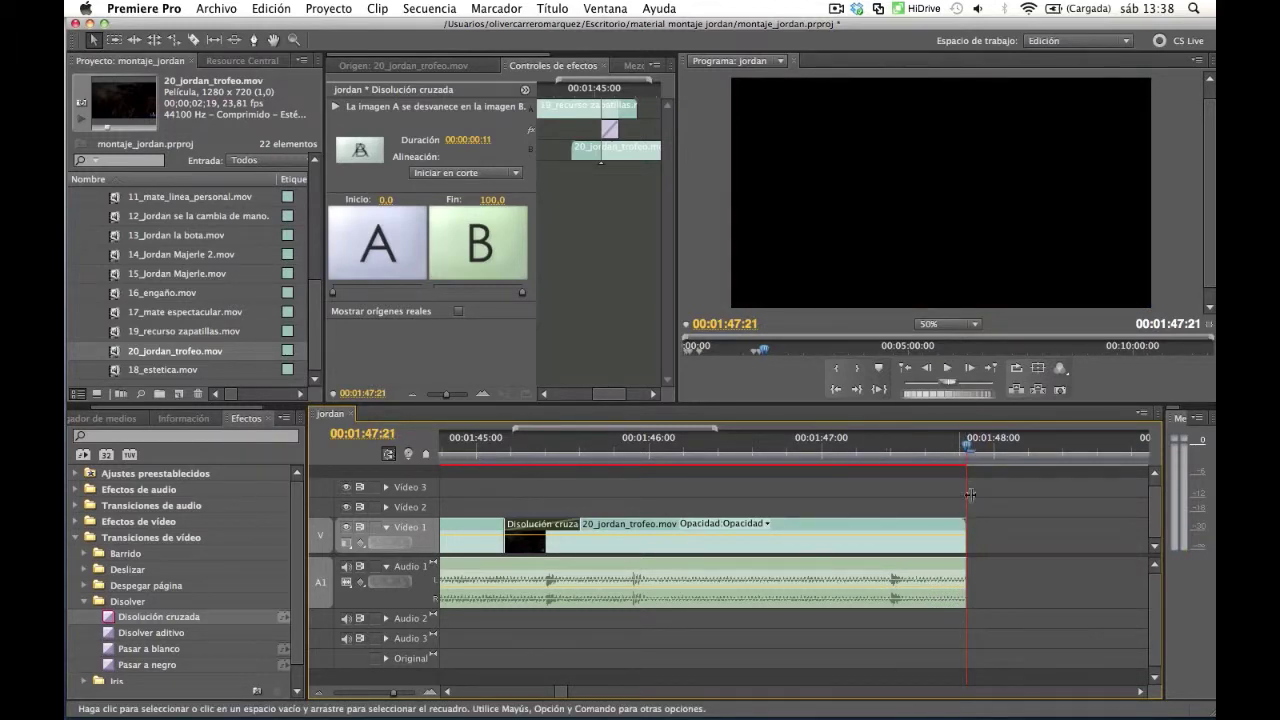
{"action": "left_click_drag", "start_coordinate": [968, 452], "coordinate": [519, 456]}
{"action": "left_click", "coordinate": [558, 696]}
{"action": "scroll", "coordinate": [558, 696], "scroll_direction": "left", "scroll_amount": 3}
{"action": "scroll", "coordinate": [558, 696], "scroll_direction": "left", "scroll_amount": 3}
{"action": "scroll", "coordinate": [558, 696], "scroll_direction": "left", "scroll_amount": 3}
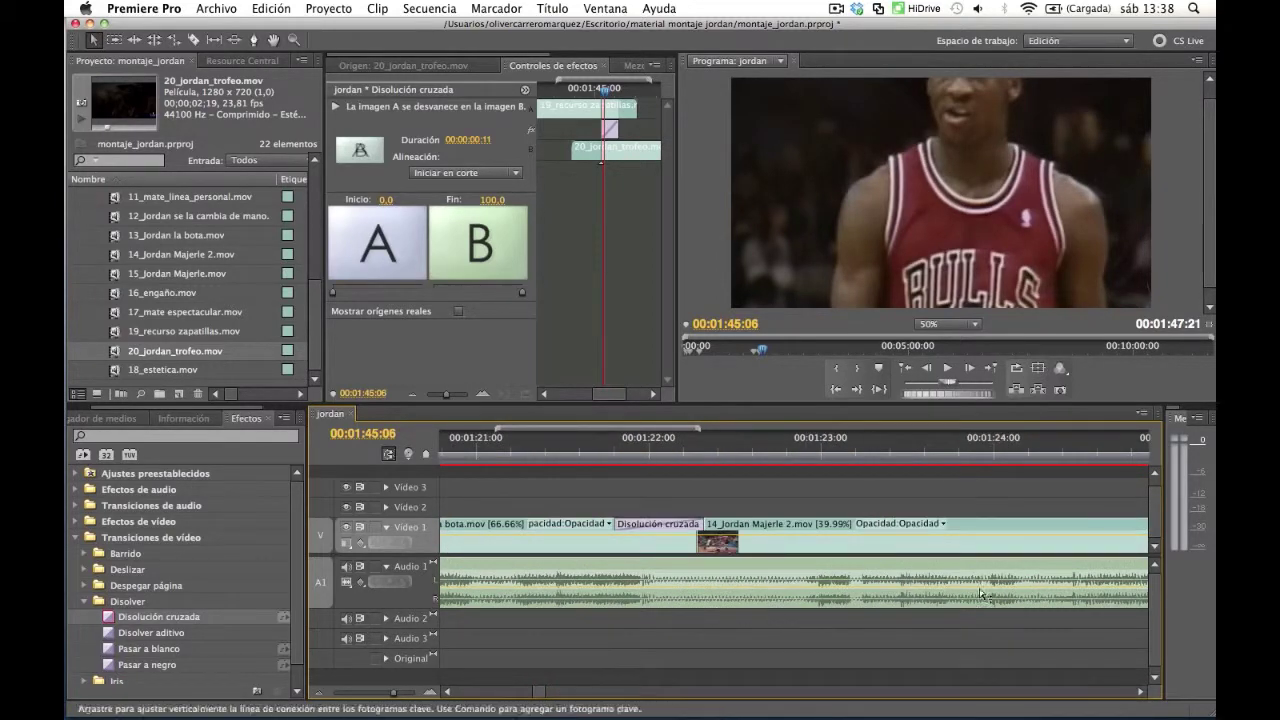
{"action": "left_click_drag", "start_coordinate": [541, 695], "coordinate": [566, 688]}
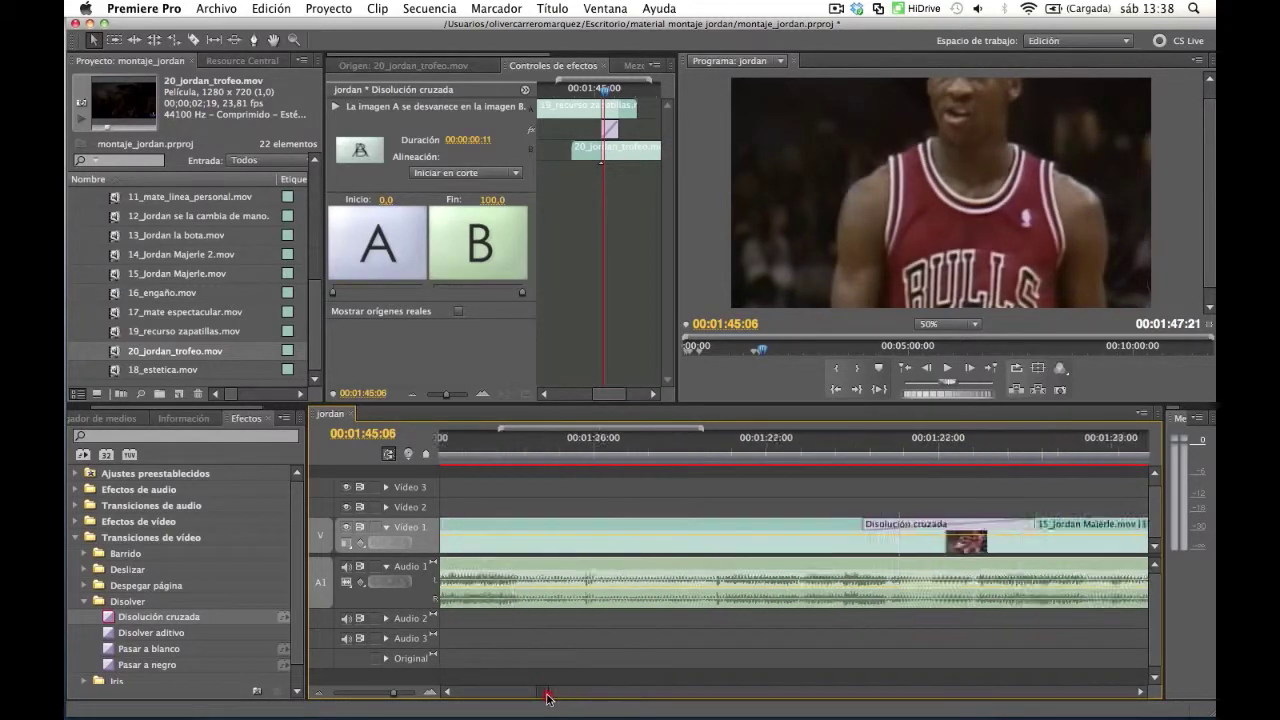